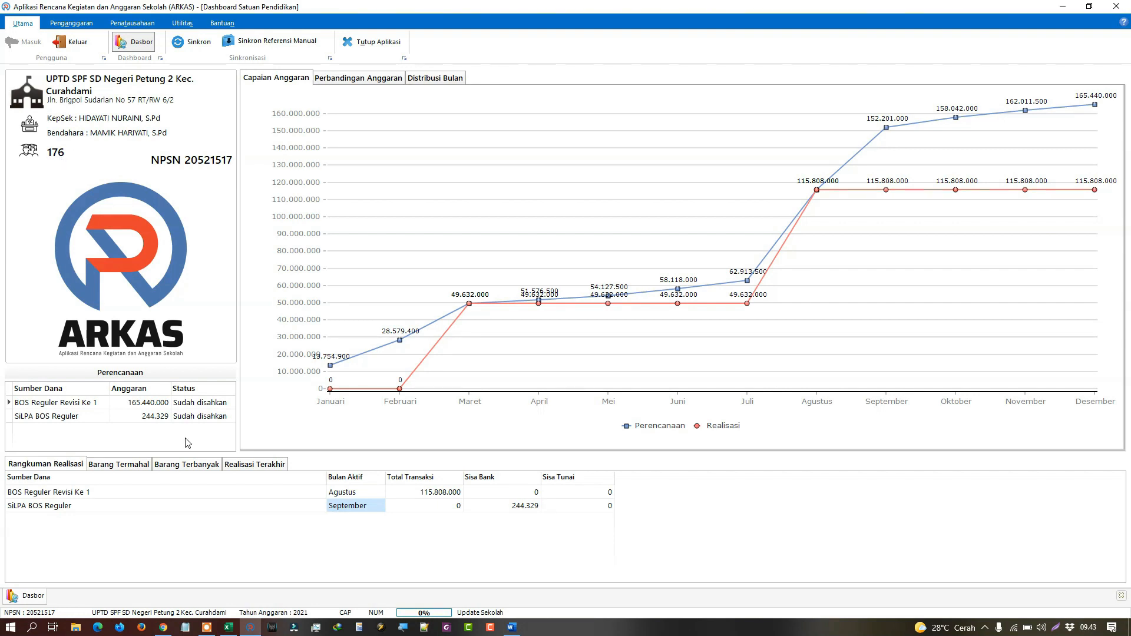
Switch to Notepad, write "176 AWAL" as the initial student count, and return to ARKAS.
left_click(185, 627)
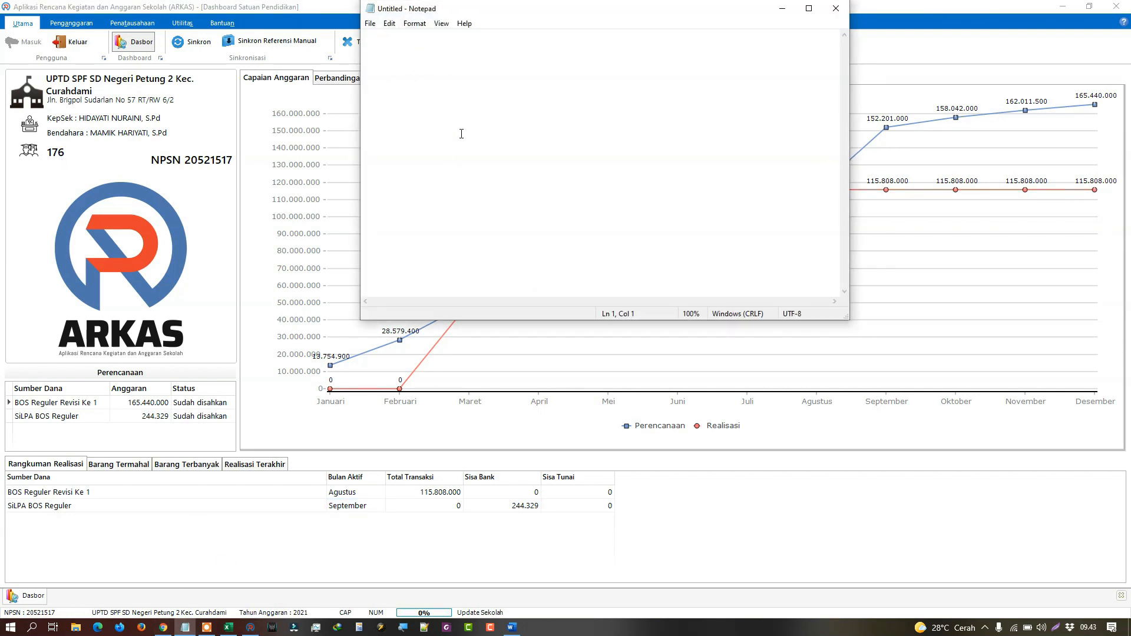
type("176 AWAL")
left_click(283, 180)
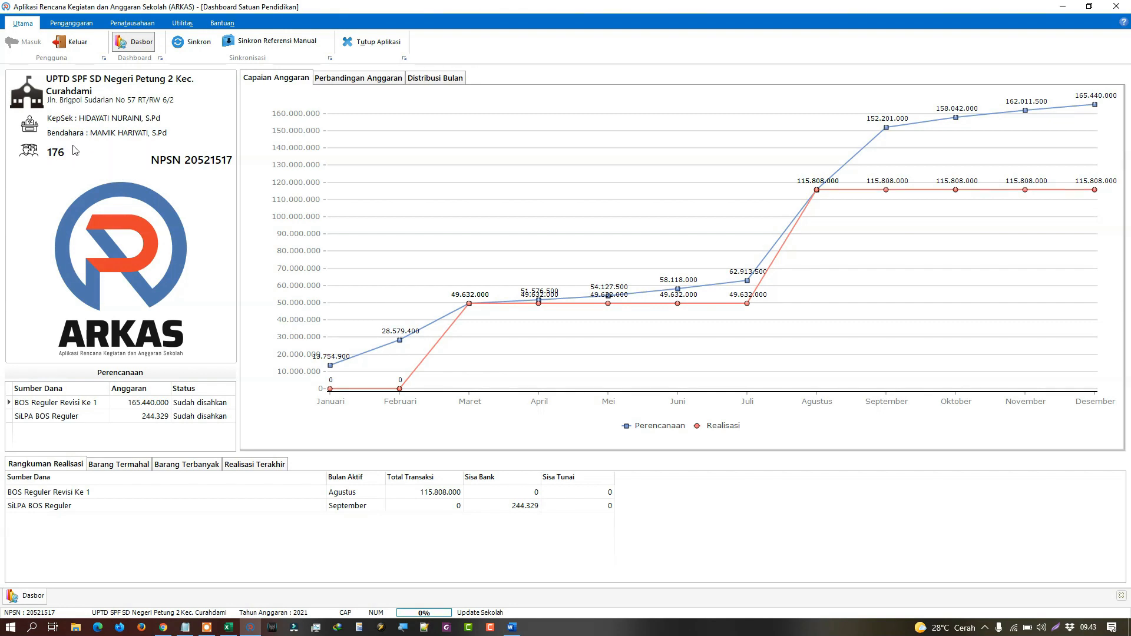
Start a budget revision (Perubahan) for BOS Reguler from the worksheet activation page and agree to continue.
left_click(79, 27)
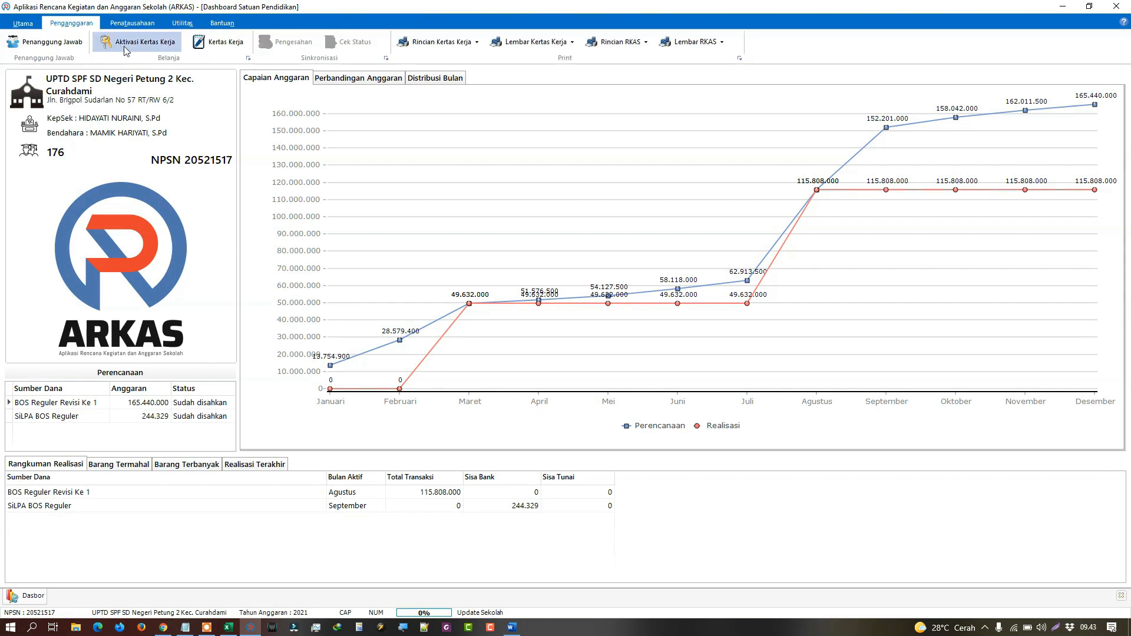
left_click(126, 50)
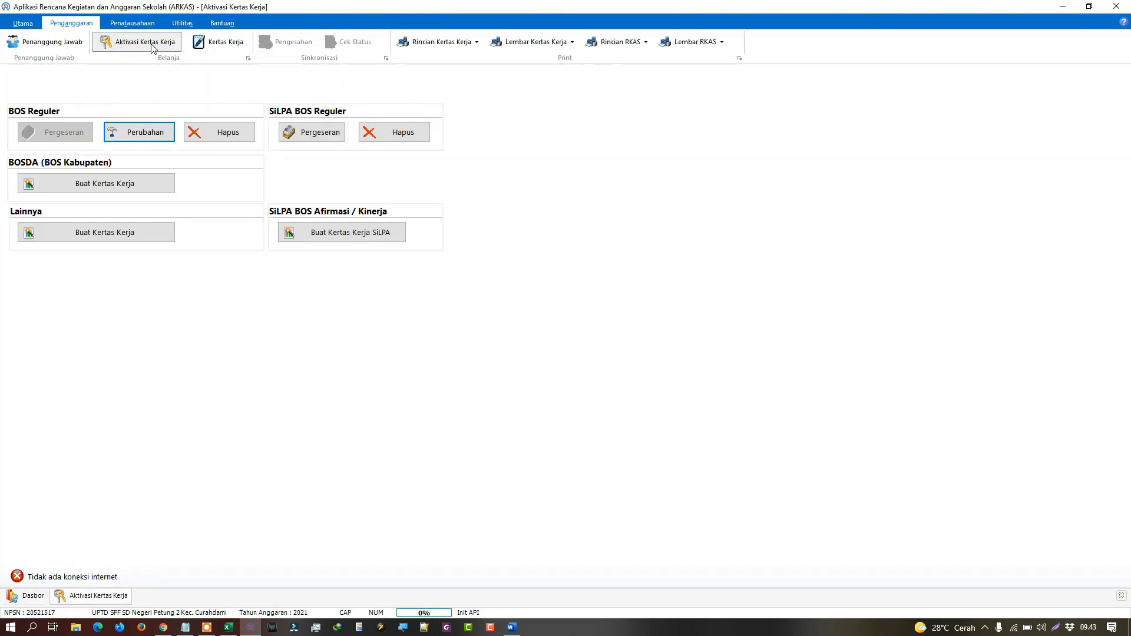
left_click(150, 134)
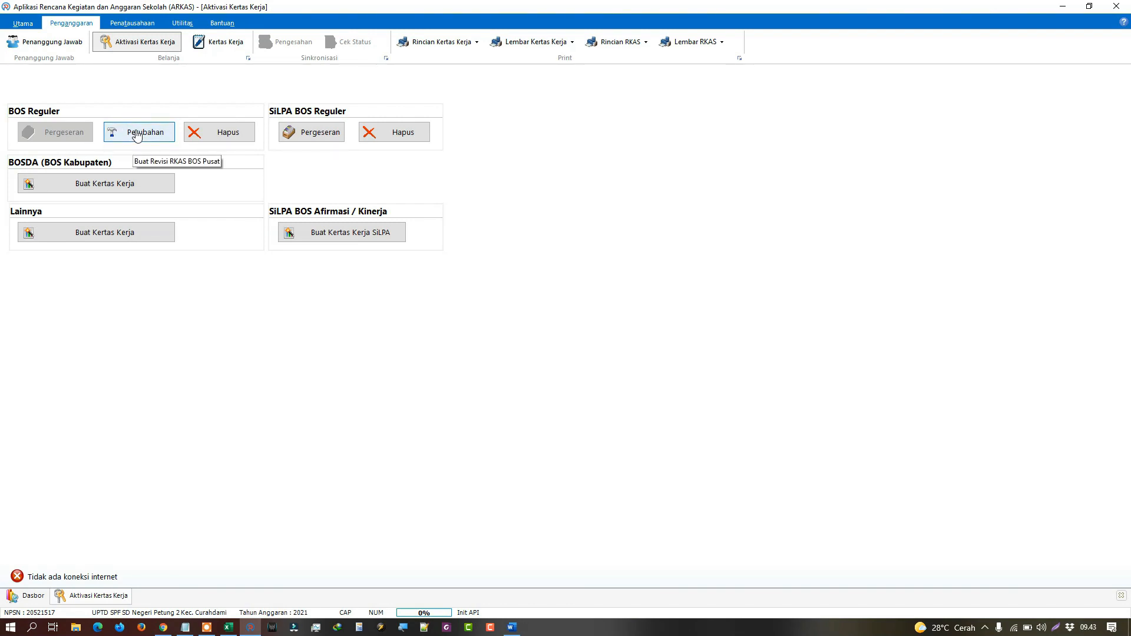
left_click(137, 135)
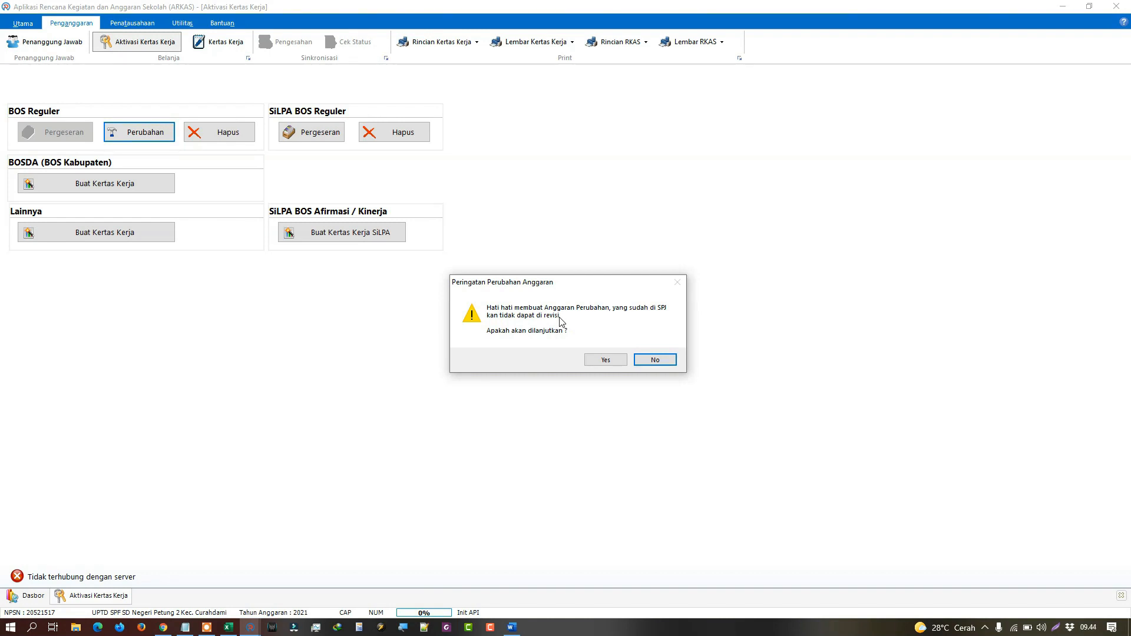
left_click(605, 361)
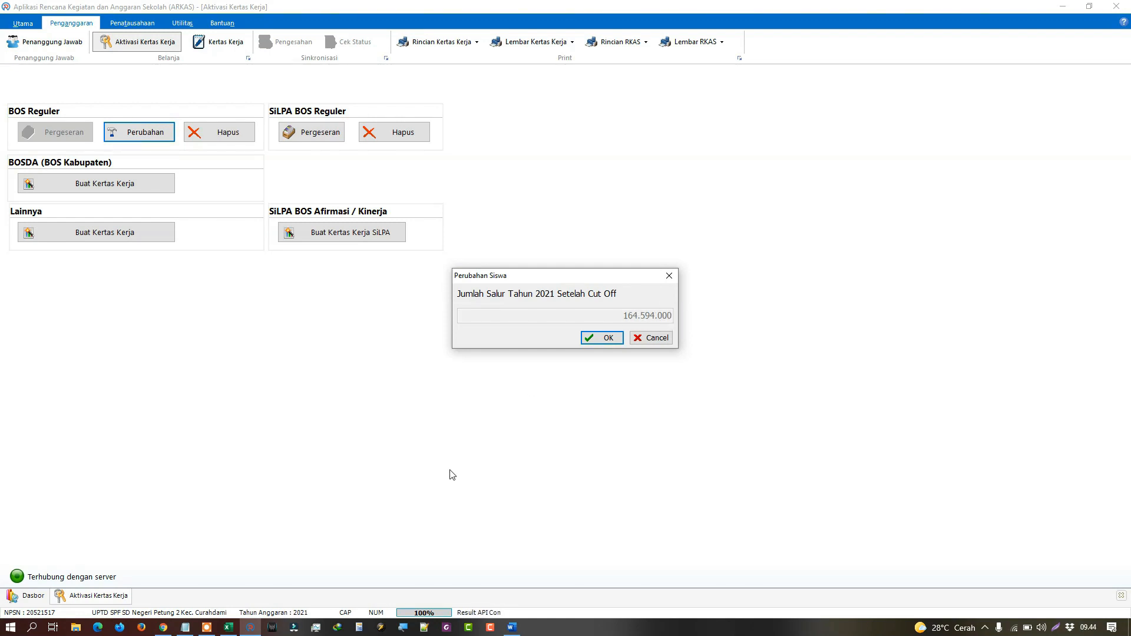
Add the line "164.594.000 PERUBAHAN" to the Notepad notes and accept the post-cut-off amount in ARKAS.
left_click(185, 628)
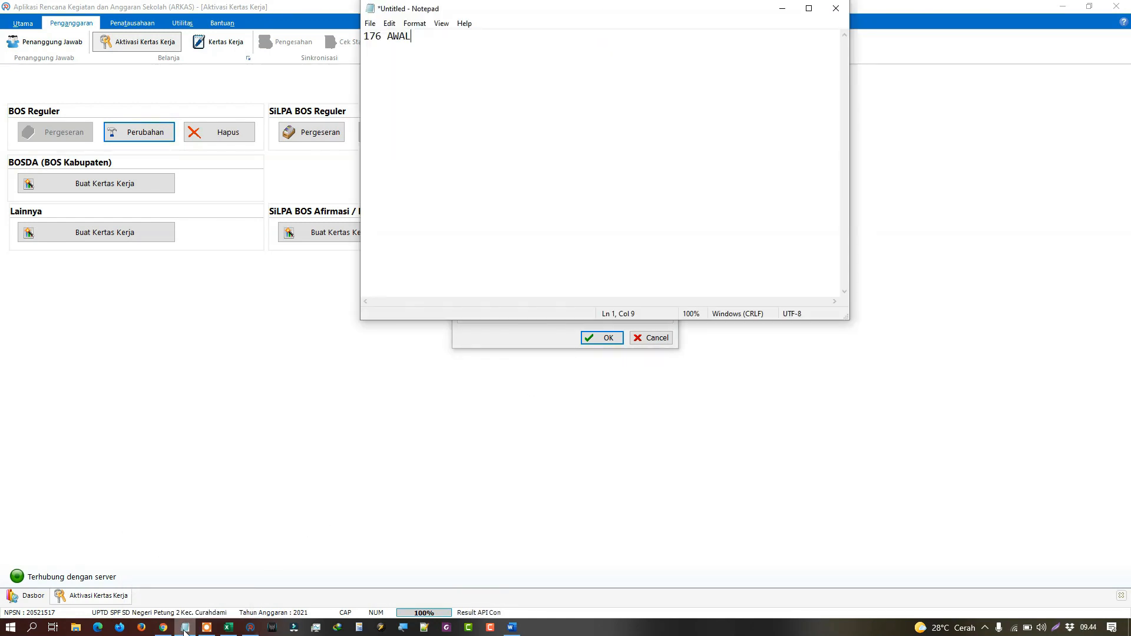
left_click_drag(568, 17, 733, 391)
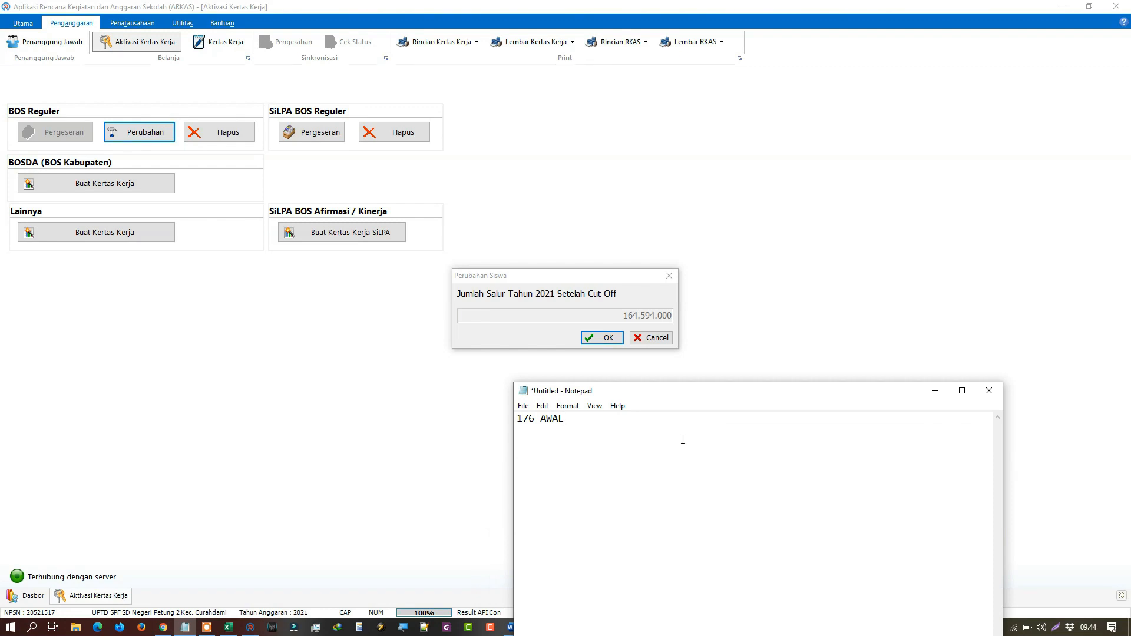
type("164.594.000 PERUBAHAN")
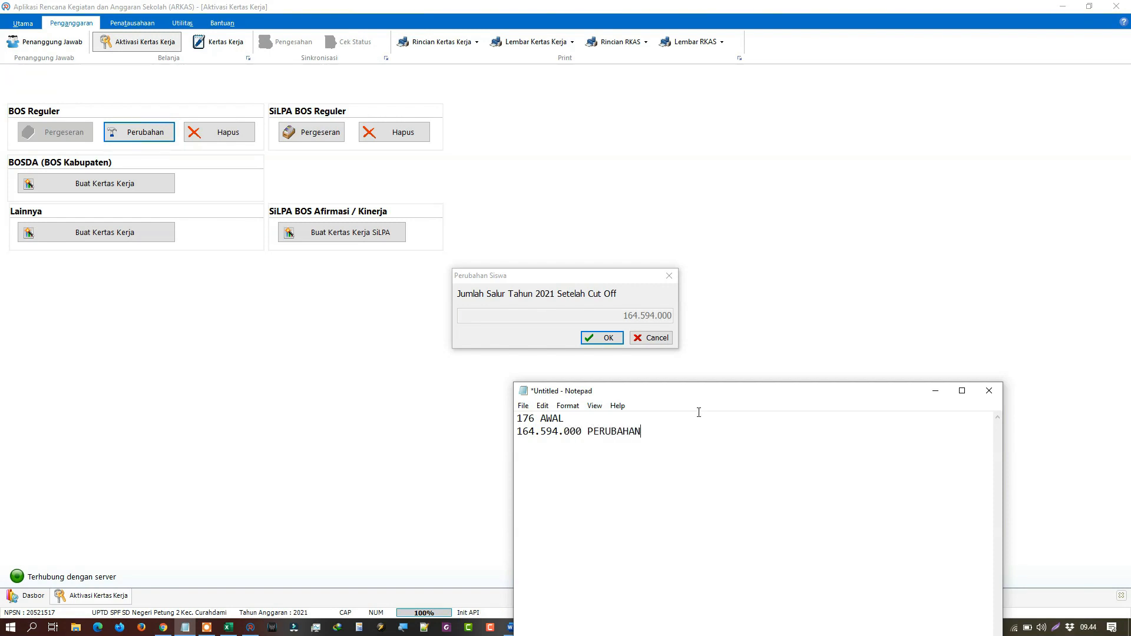
left_click(607, 321)
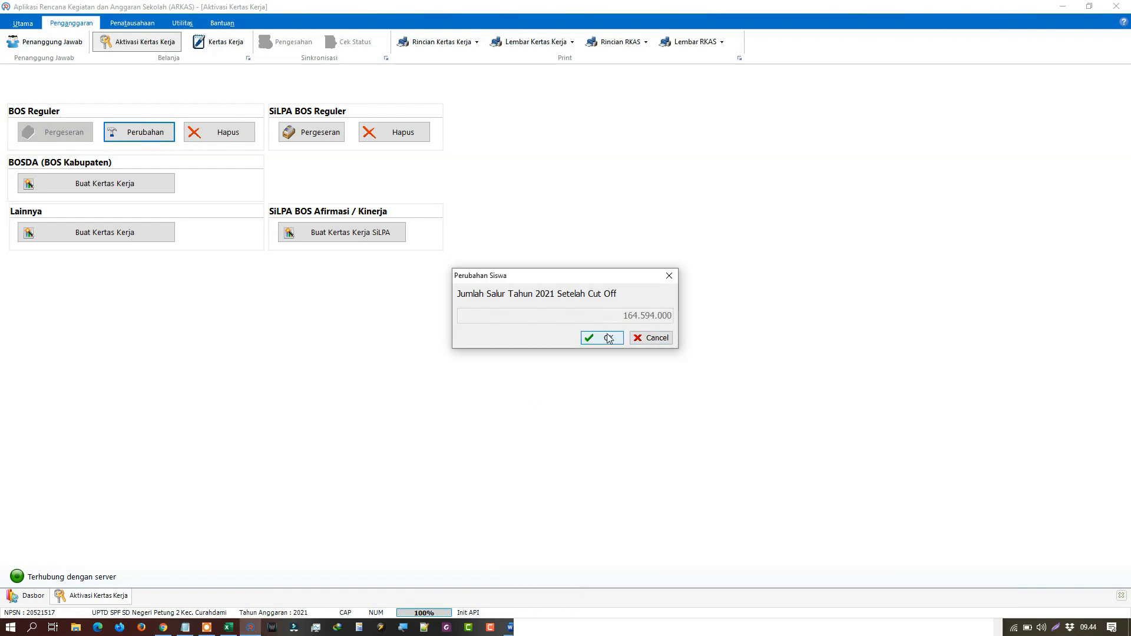
left_click(608, 339)
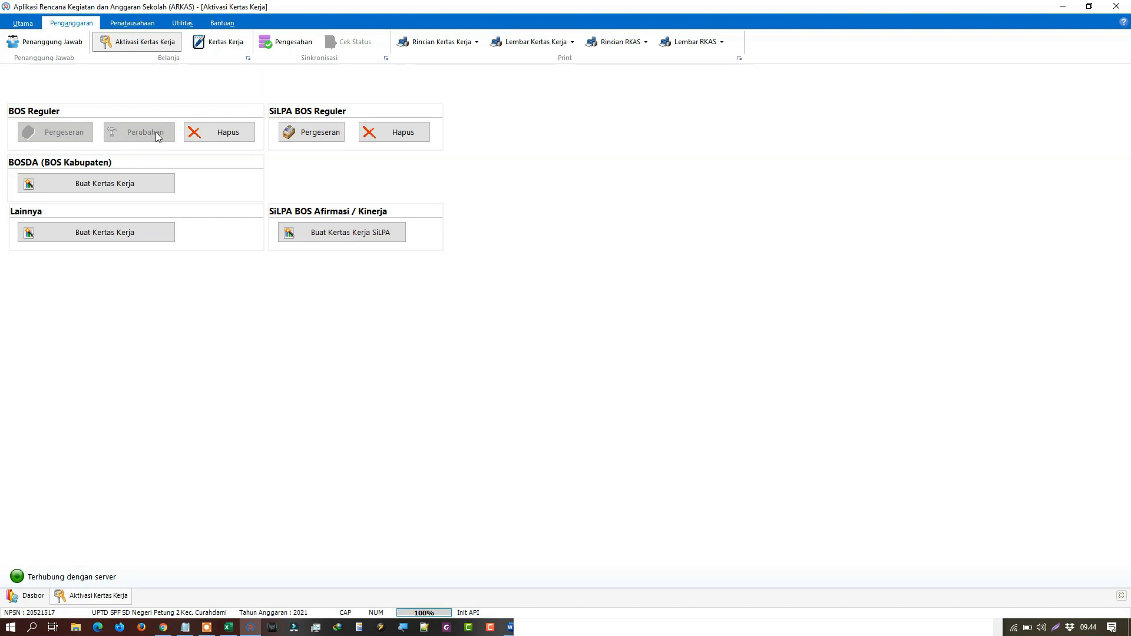
Open the budget worksheet (Kertas Kerja) with BOS Reguler Perubahan as the funding source.
left_click(201, 47)
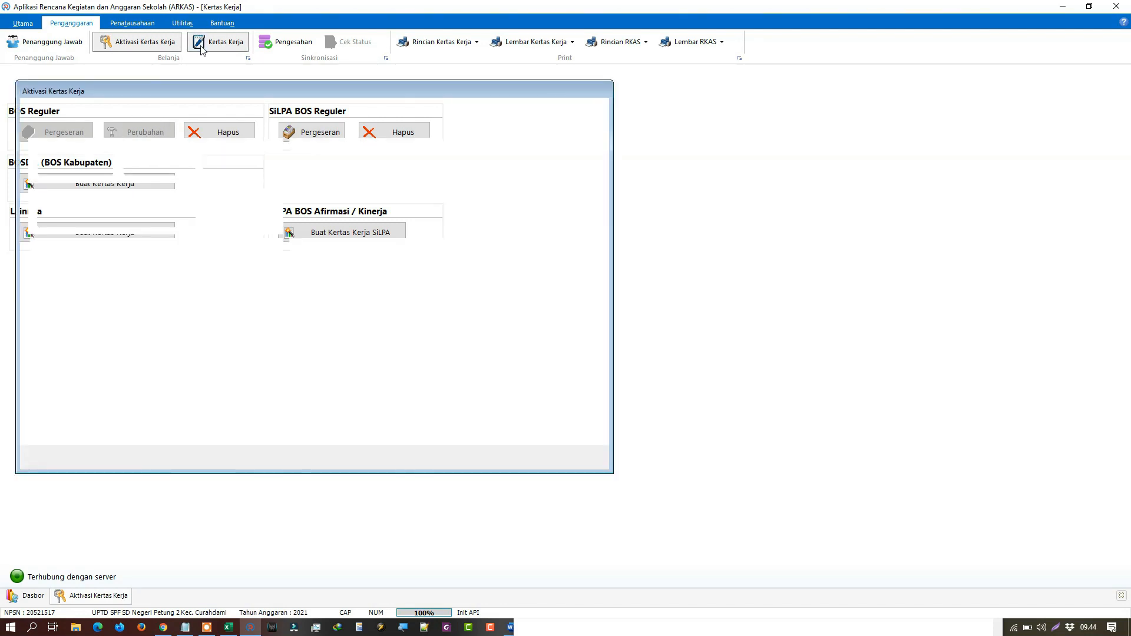
left_click(1063, 85)
left_click(1023, 93)
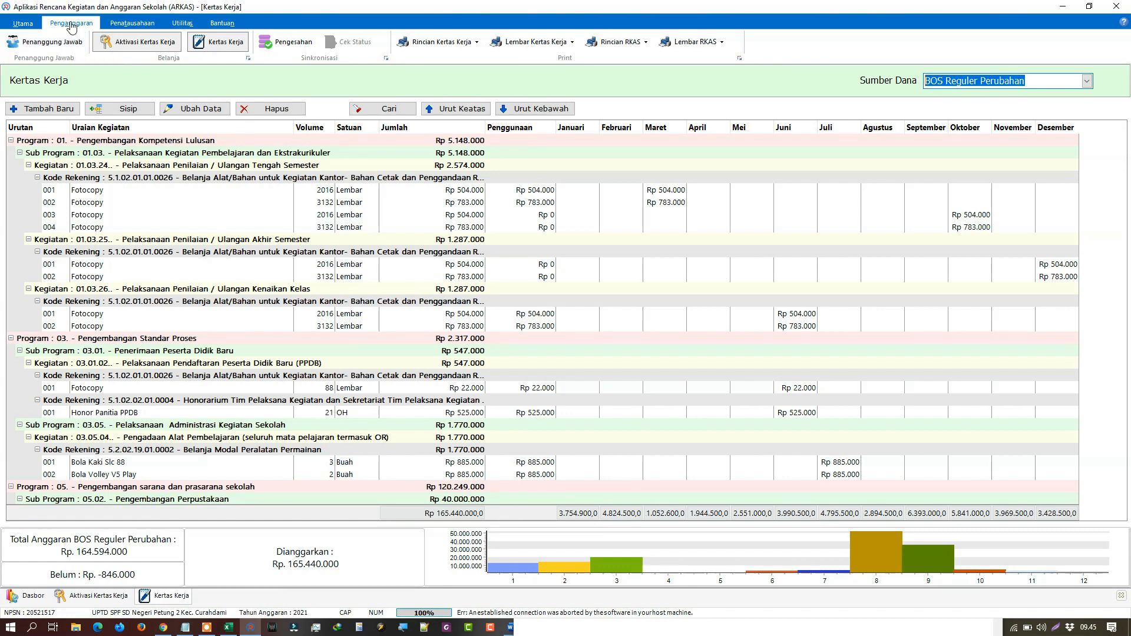
left_click(135, 42)
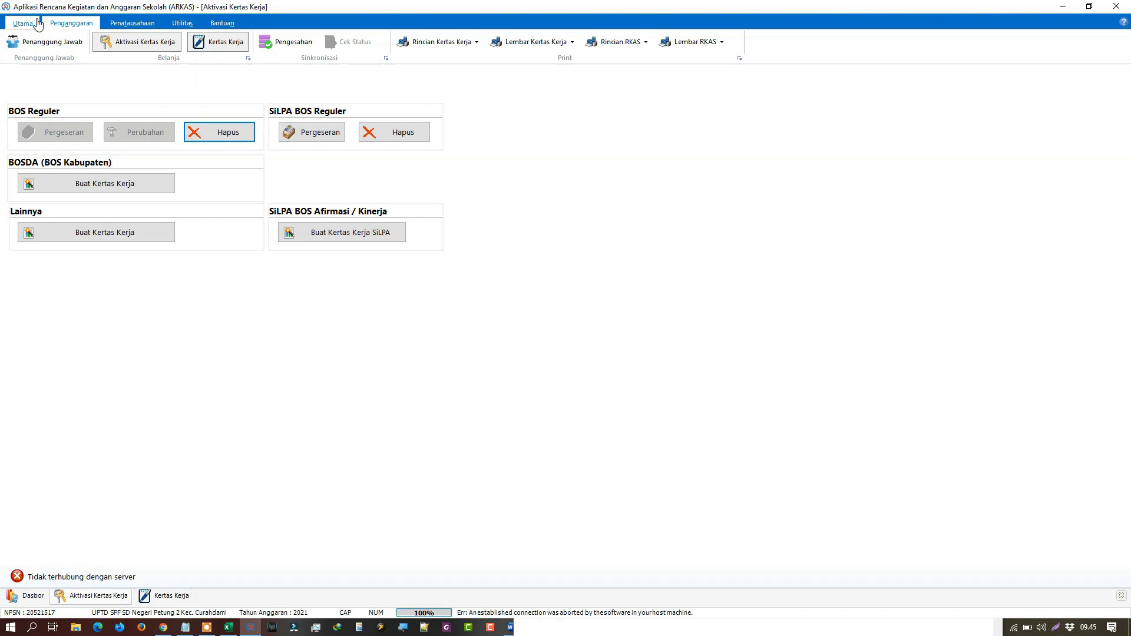
left_click(120, 23)
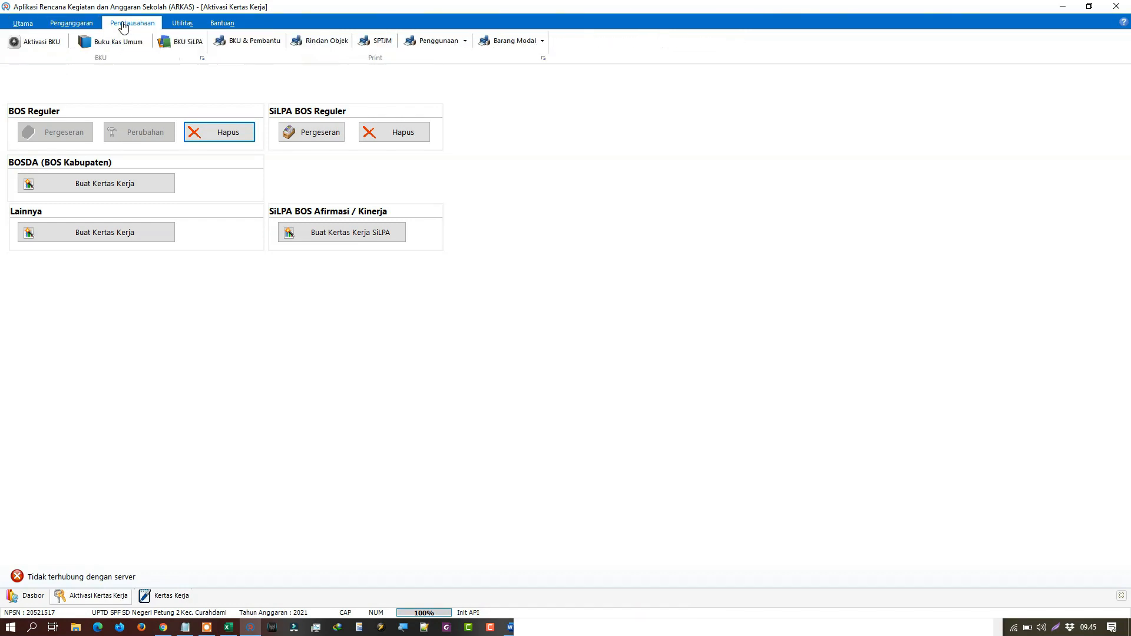
left_click(72, 23)
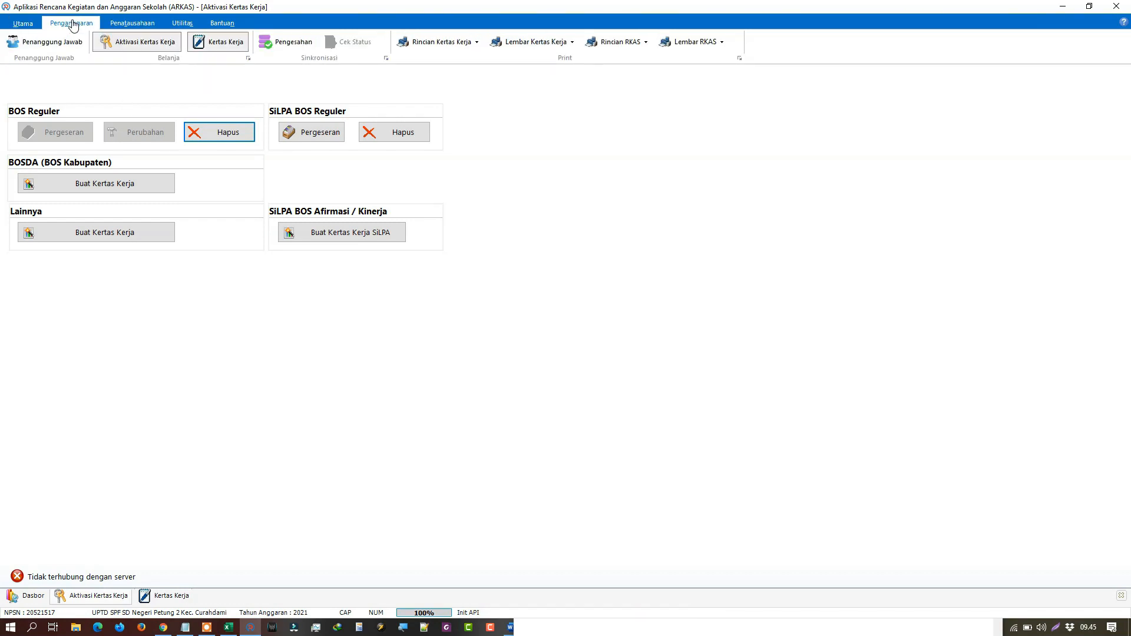
left_click(234, 43)
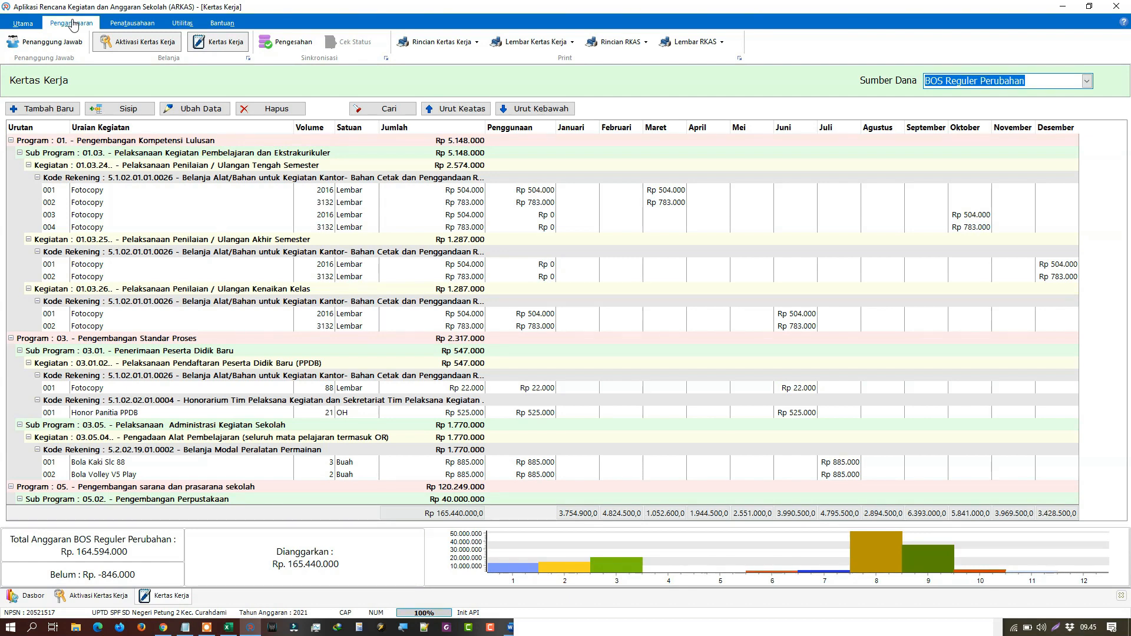
Return to the school dashboard to check the student count and planned budget.
left_click(23, 24)
left_click(134, 42)
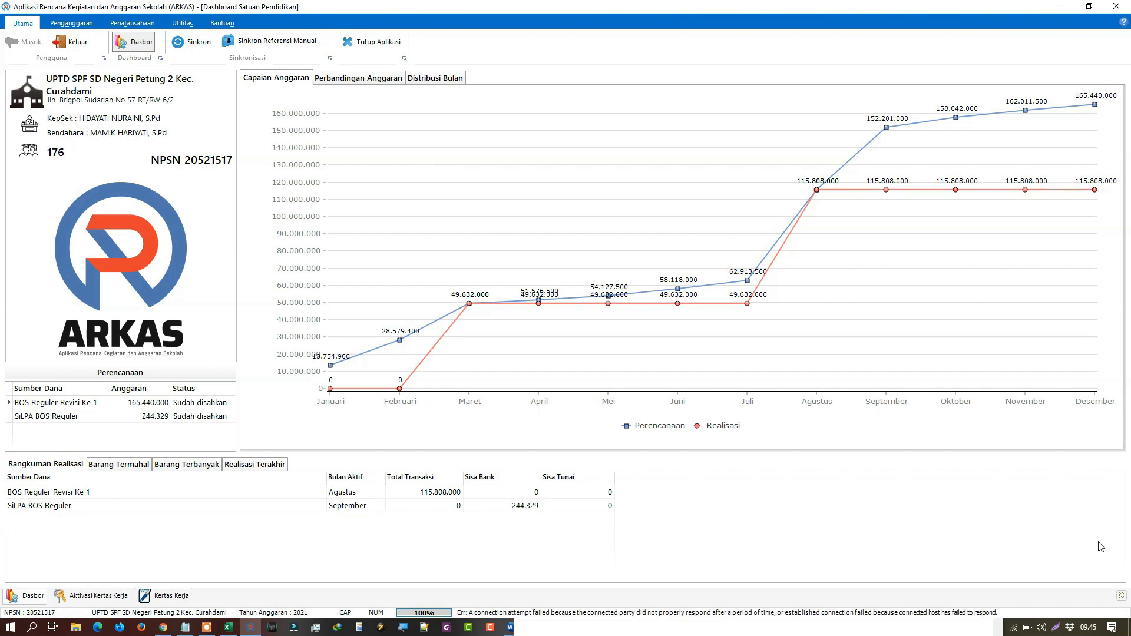
key("Print")
left_click_drag(984, 526, 1127, 611)
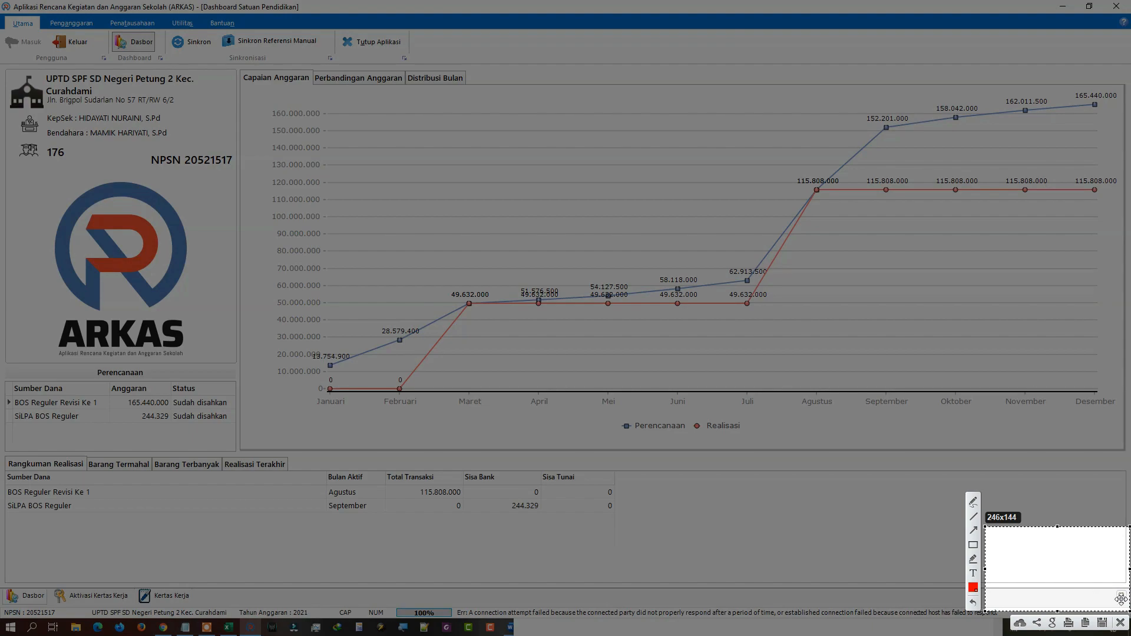
left_click(1117, 602)
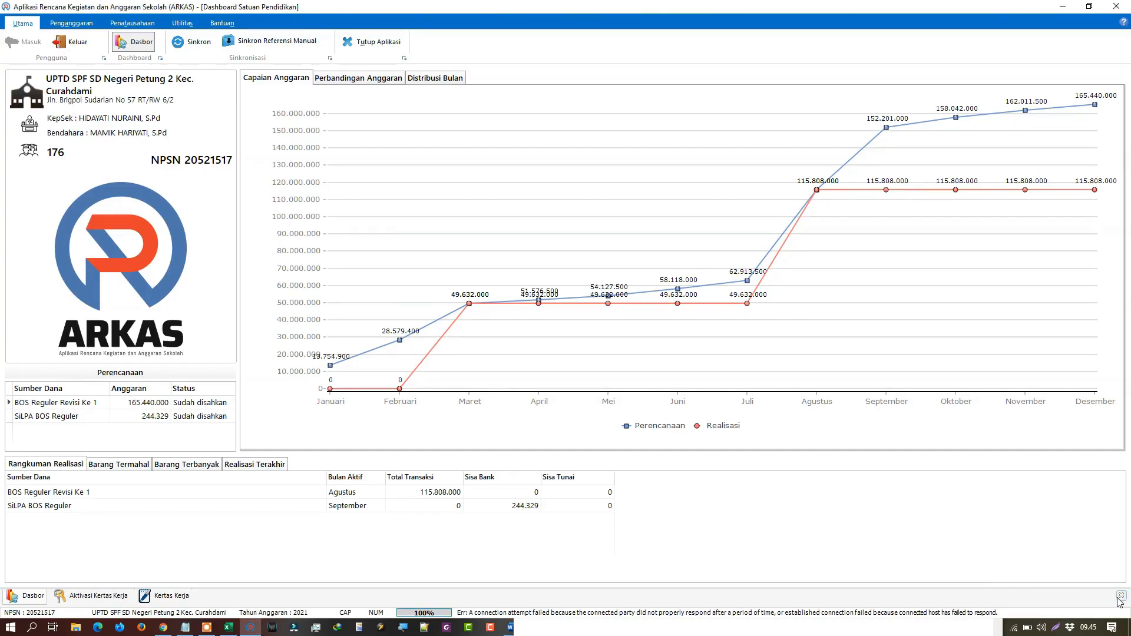
Close the open dashboard page, dismiss the error, and reopen the dashboard to refresh its data.
left_click(1121, 596)
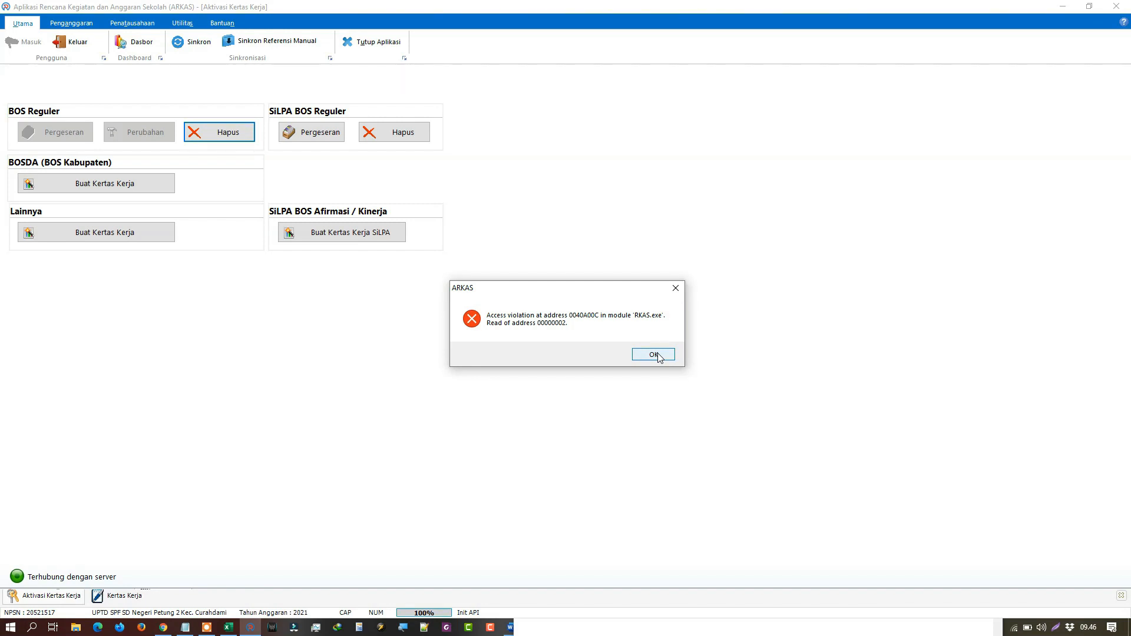
left_click(658, 356)
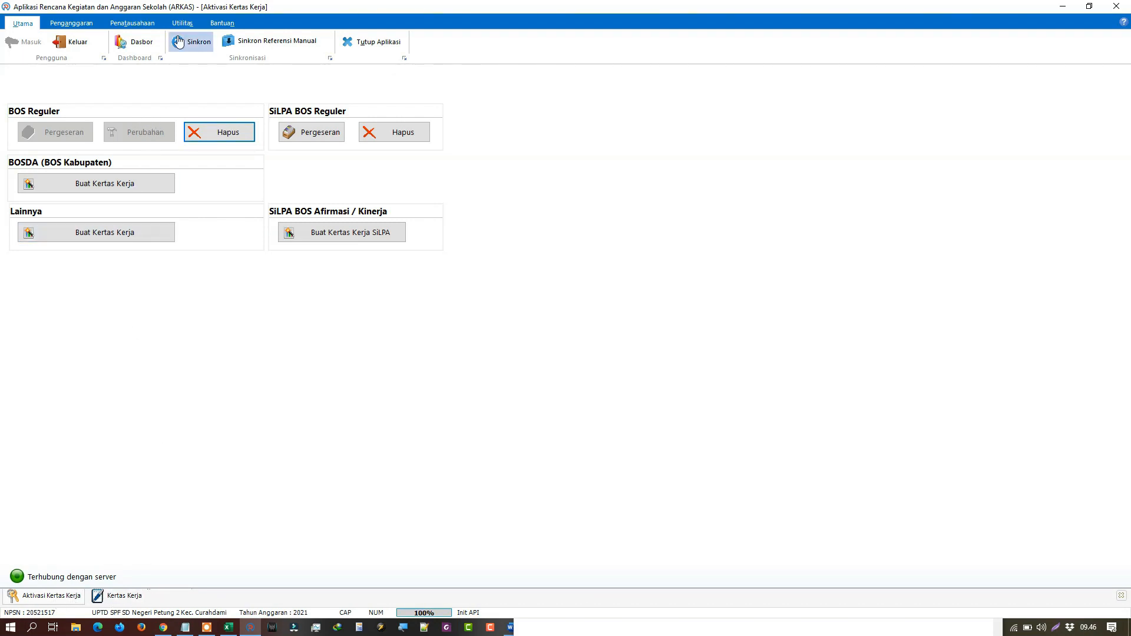
left_click(135, 43)
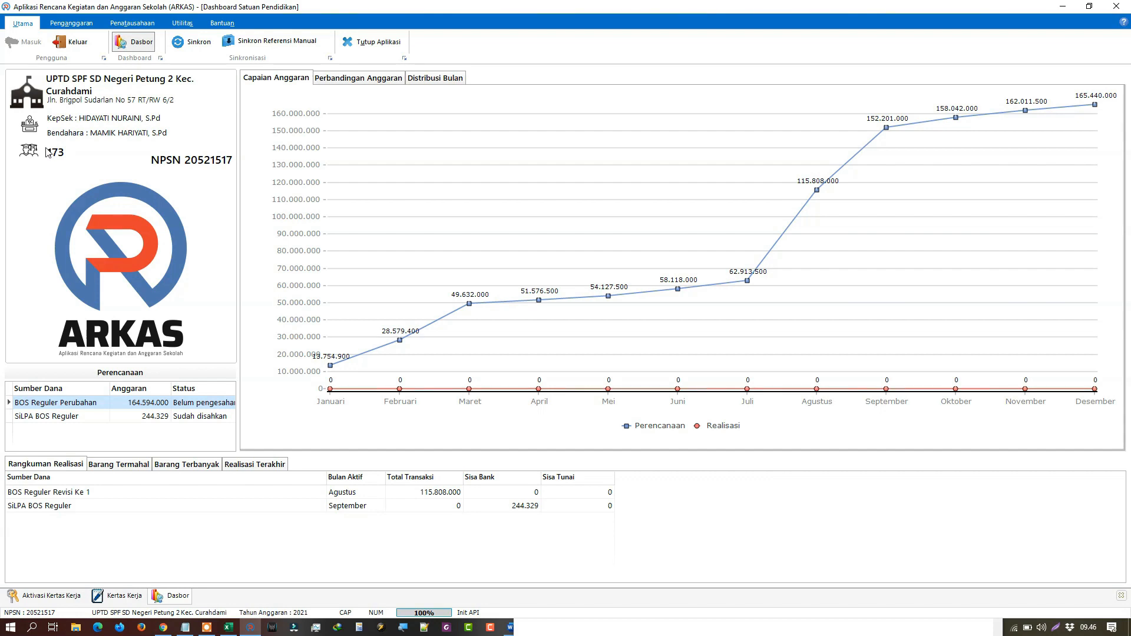
Go back to the BOS Reguler Perubahan worksheet and review its budget lines, total budget and remaining amount.
left_click(71, 23)
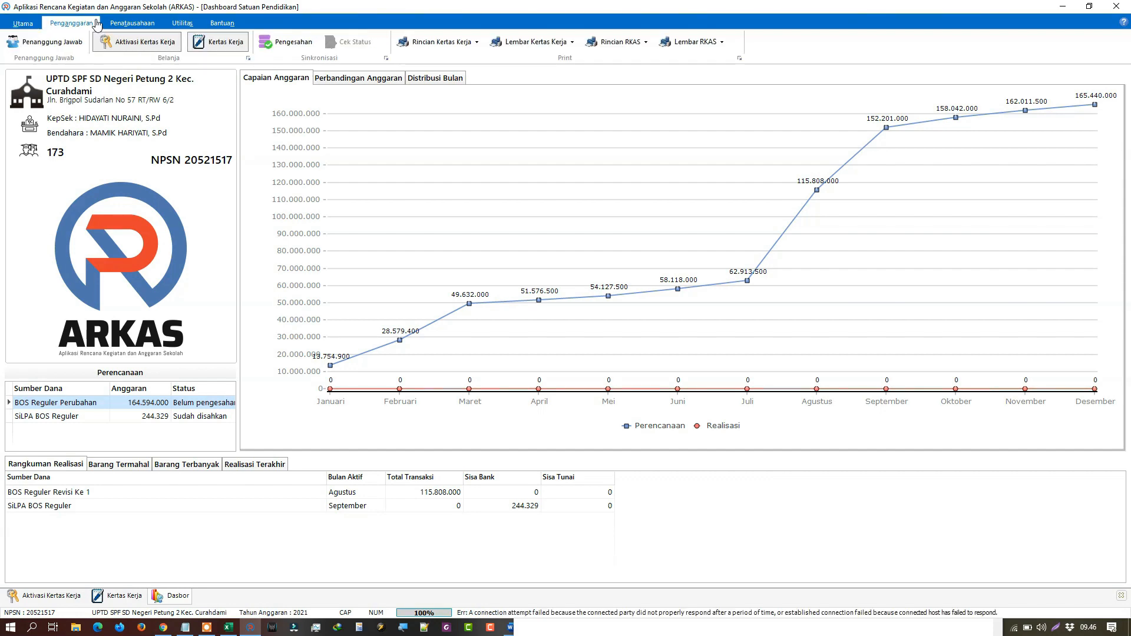
left_click(243, 47)
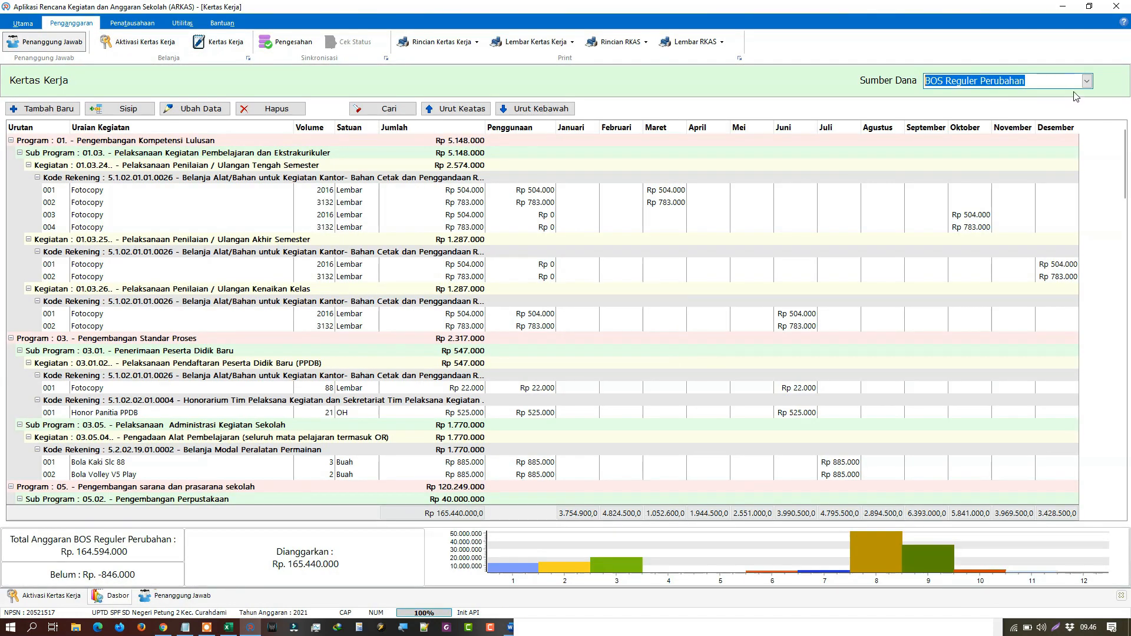
left_click(1089, 84)
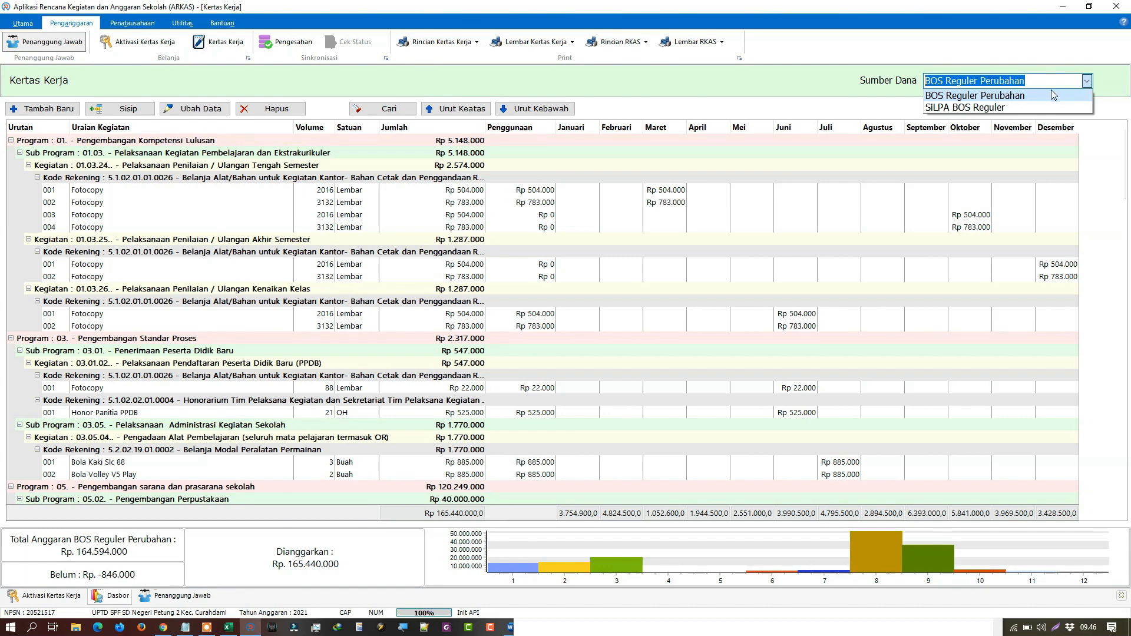
left_click(965, 96)
left_click(297, 451)
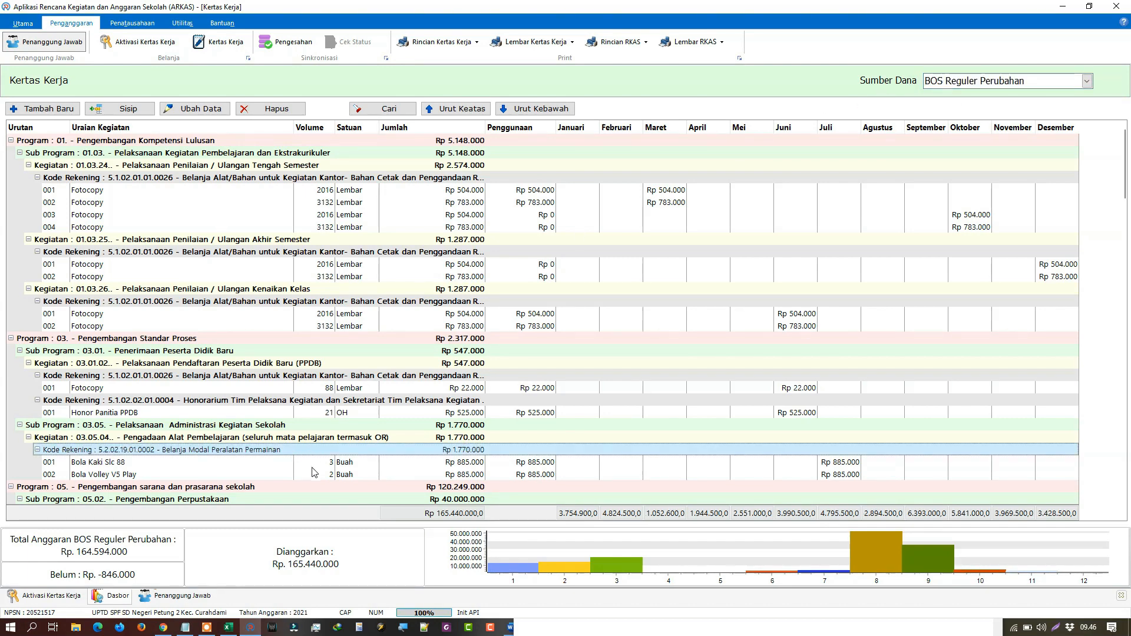
scroll(314, 472, "down", 5)
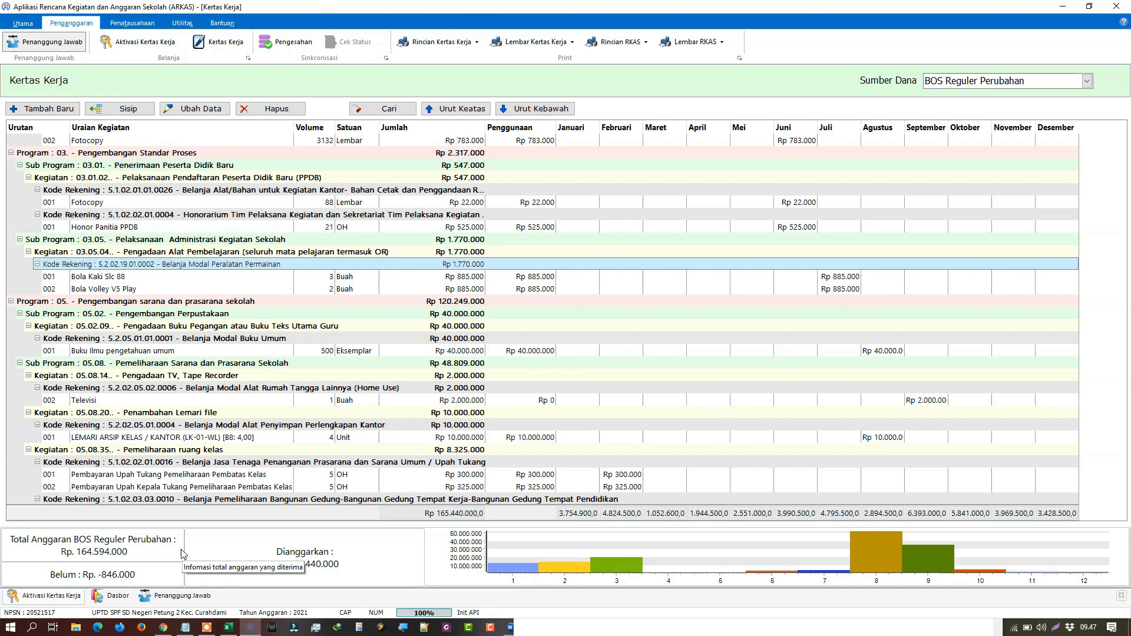
Bring up the Notepad notes beside the worksheet, enlarge their text and highlight the 164.594.000 PERUBAHAN line.
left_click(179, 629)
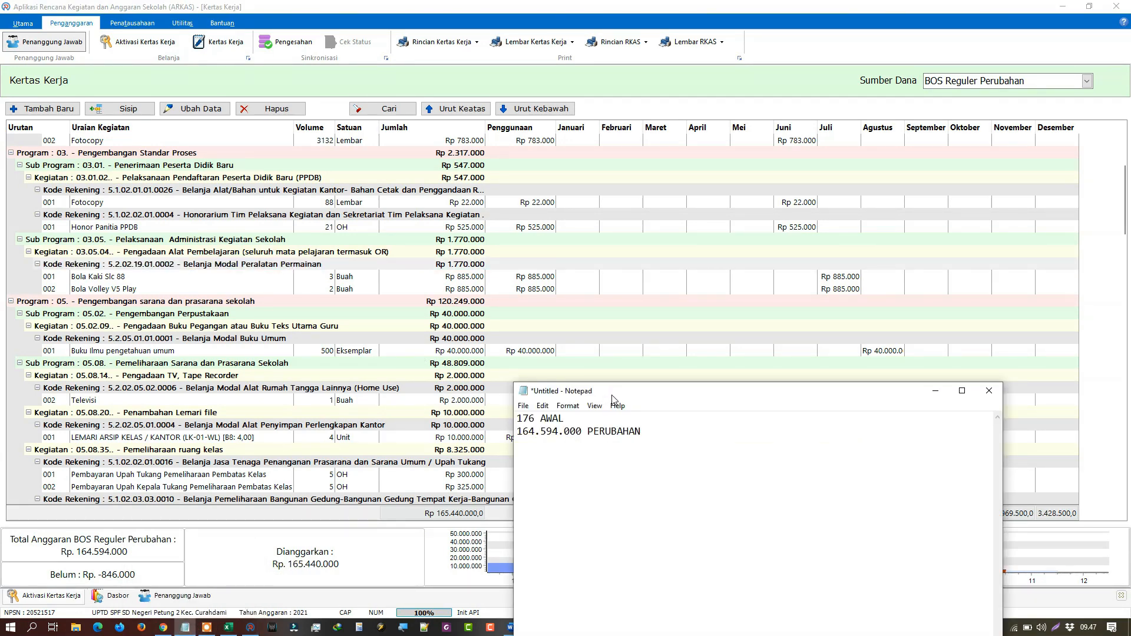
left_click_drag(724, 392, 789, 381)
scroll(747, 416, "up", 5)
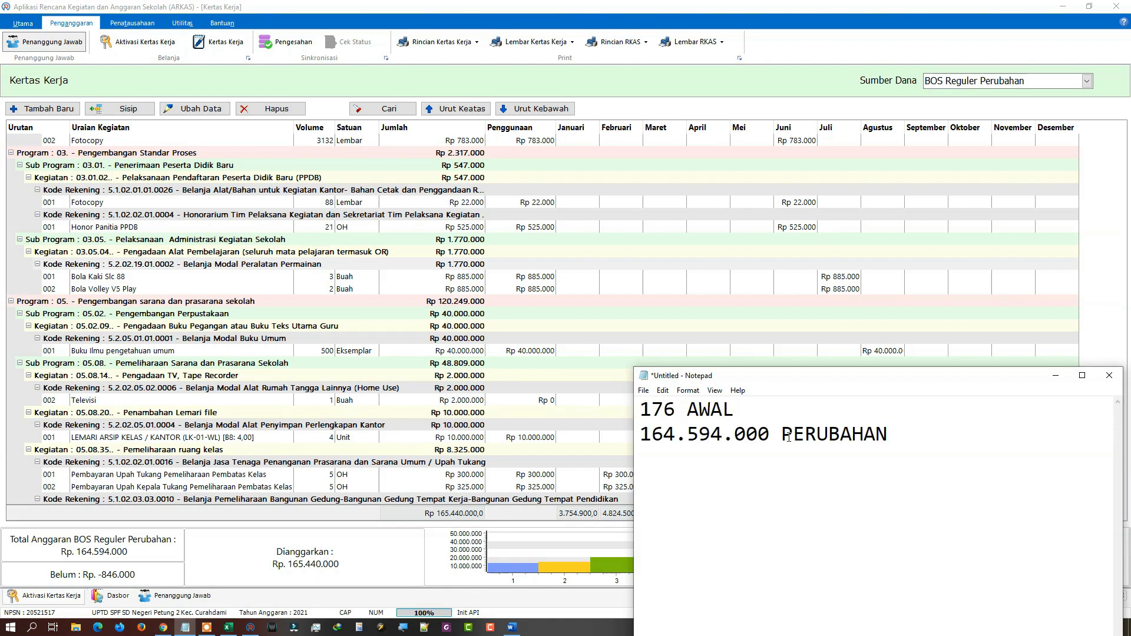
left_click_drag(914, 443, 645, 460)
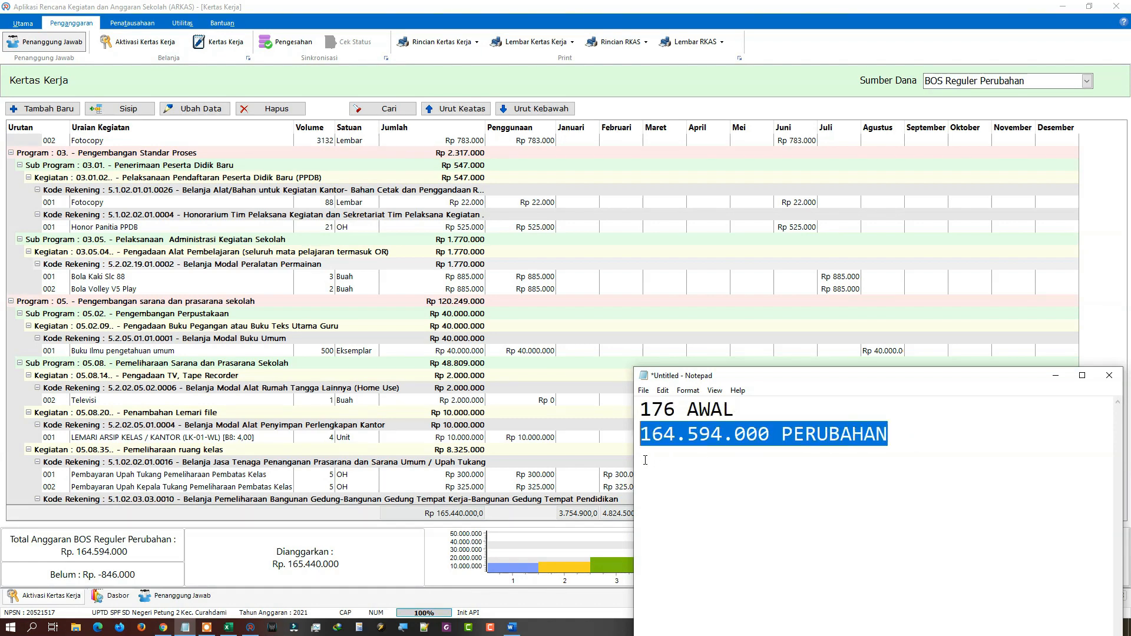
left_click(679, 435)
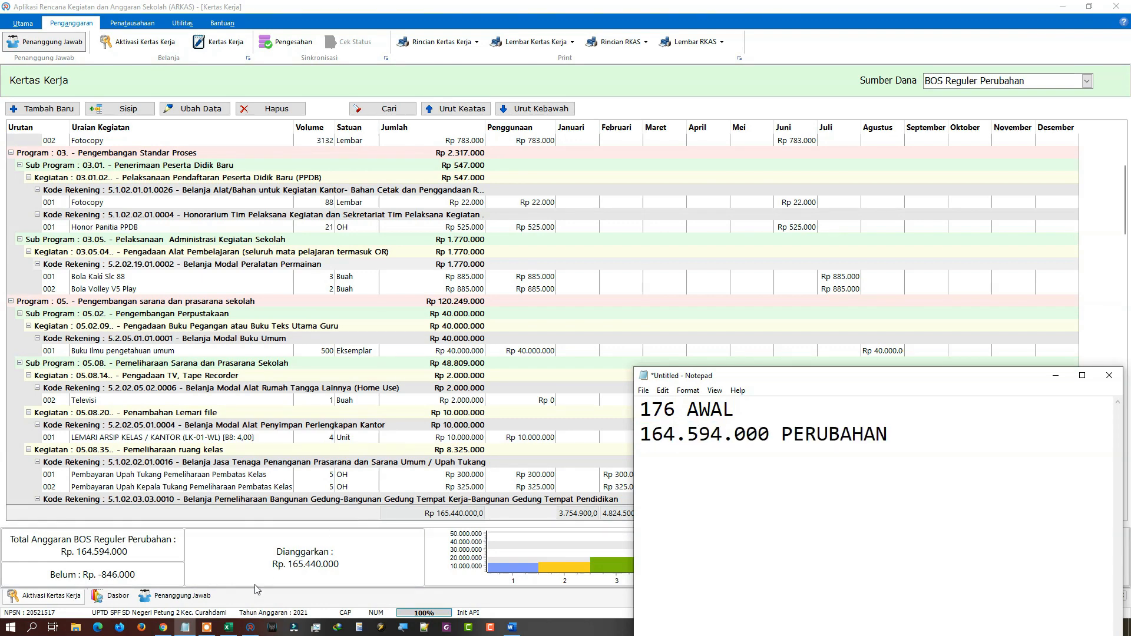
Switch to the Book1 workbook in Excel and examine the KONDISI column of the initial-versus-new student funding table.
left_click(228, 627)
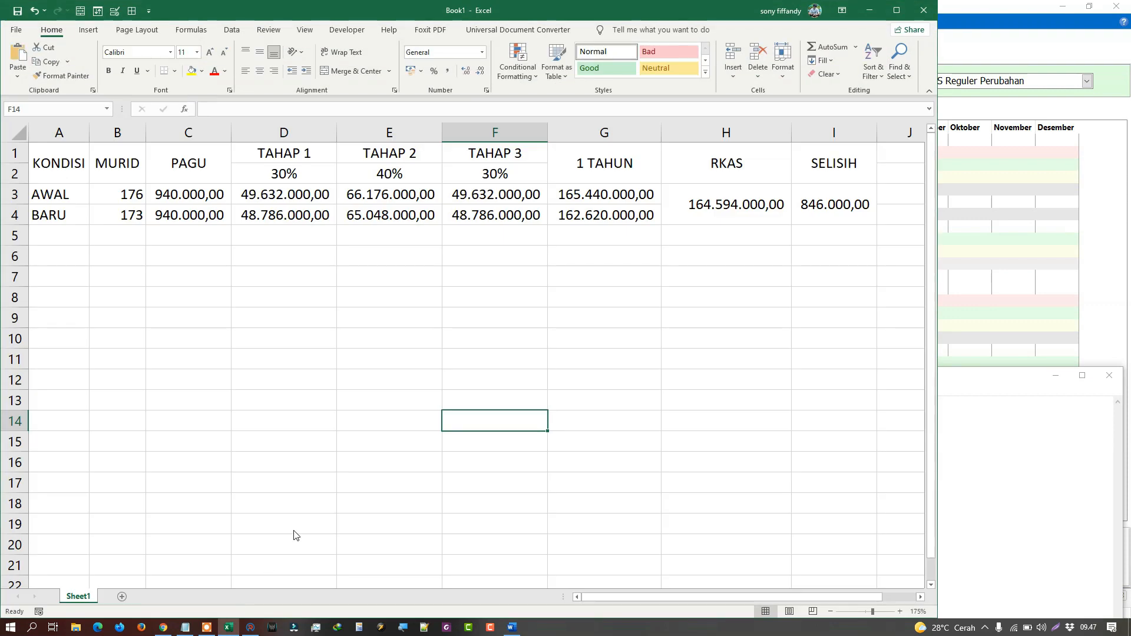
left_click(68, 275)
left_click(66, 195)
left_click(66, 259)
left_click(70, 173)
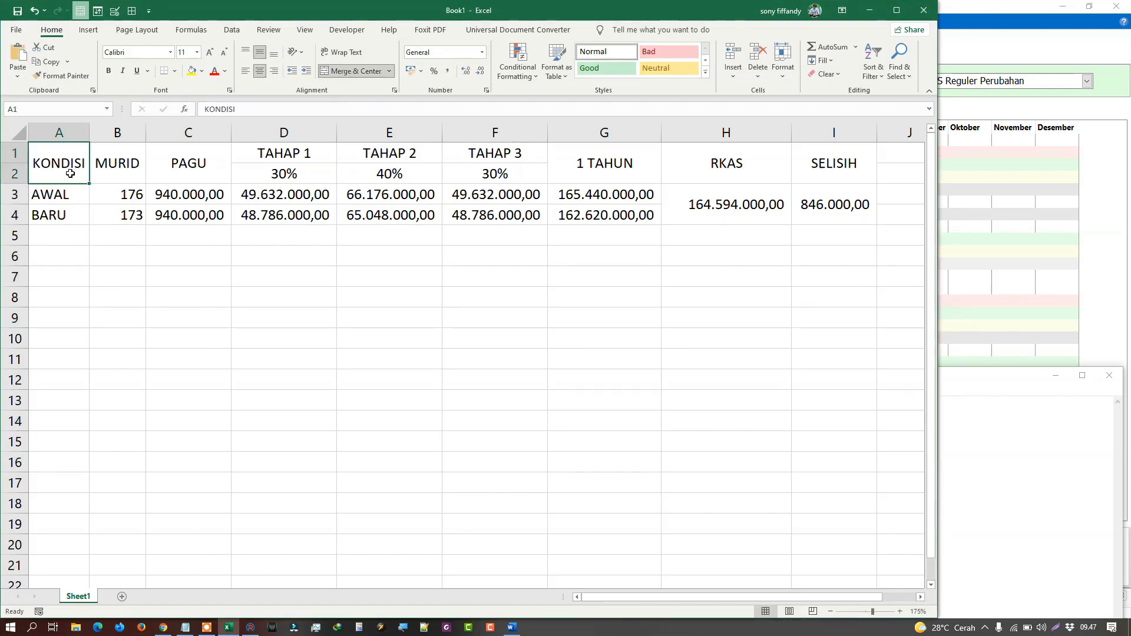
Check the AWAL row's student count in Book1 against the notes in Notepad.
left_click(79, 193)
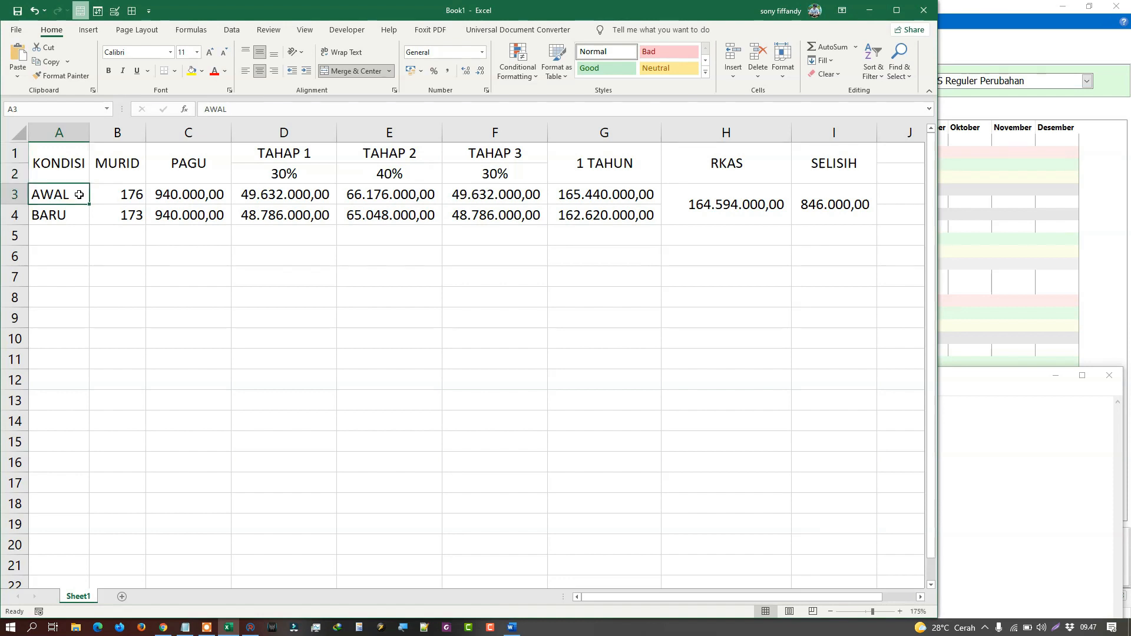
left_click(112, 195)
key("alt+Tab")
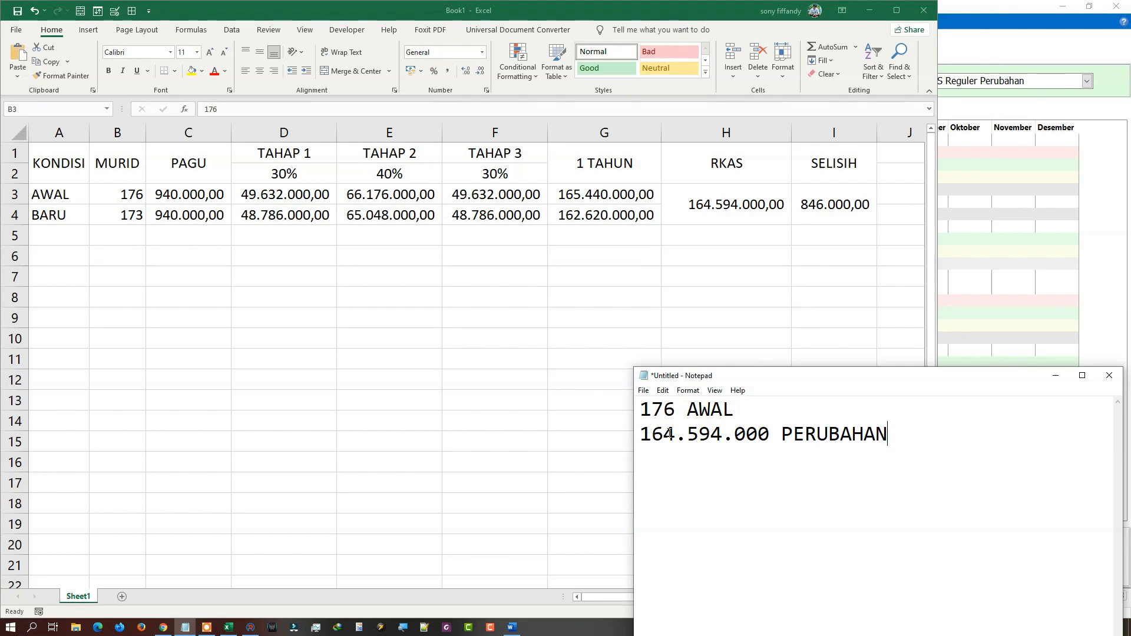
Fill the merged RKAS amount and the AWAL row's MURID cell with yellow in Book1.
left_click(723, 207)
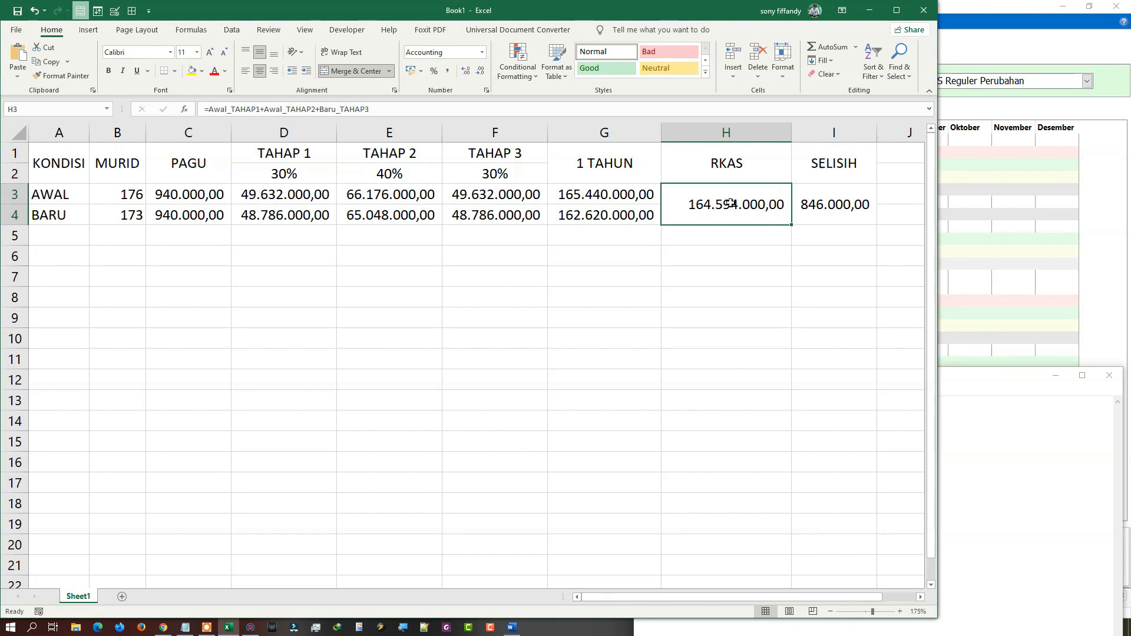
left_click(192, 72)
left_click(118, 193)
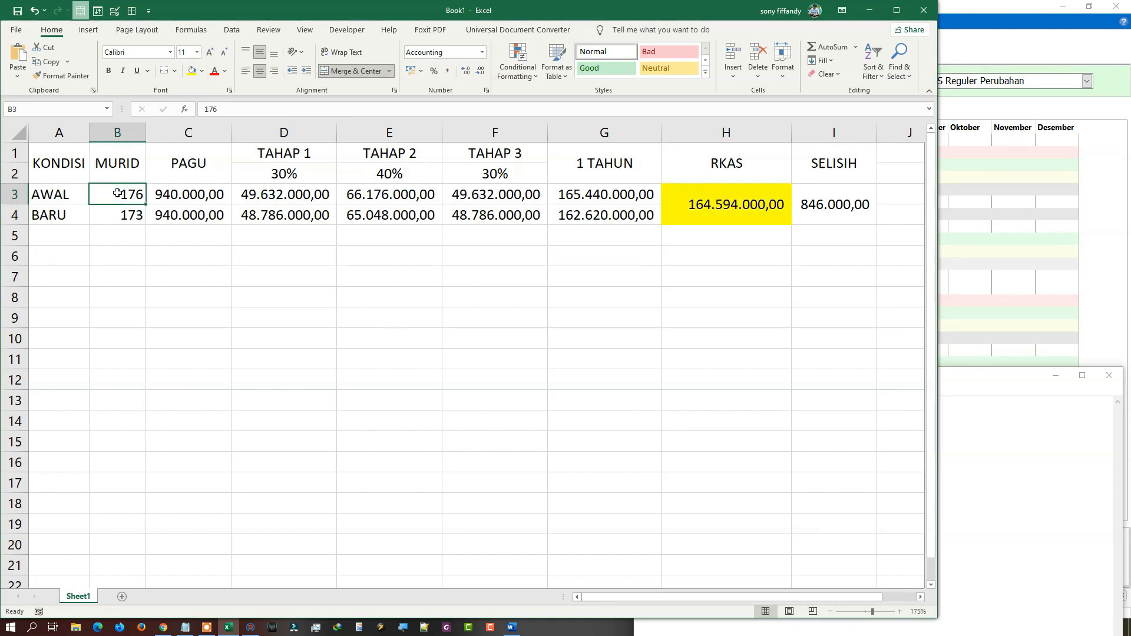
left_click(192, 71)
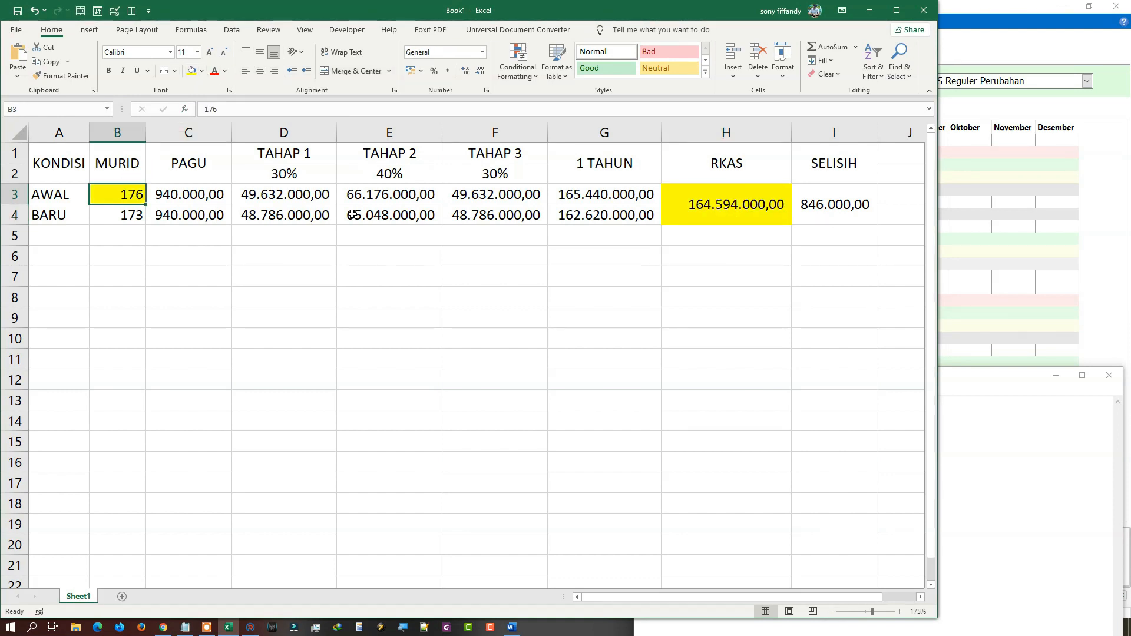
left_click(710, 210)
left_click(696, 251)
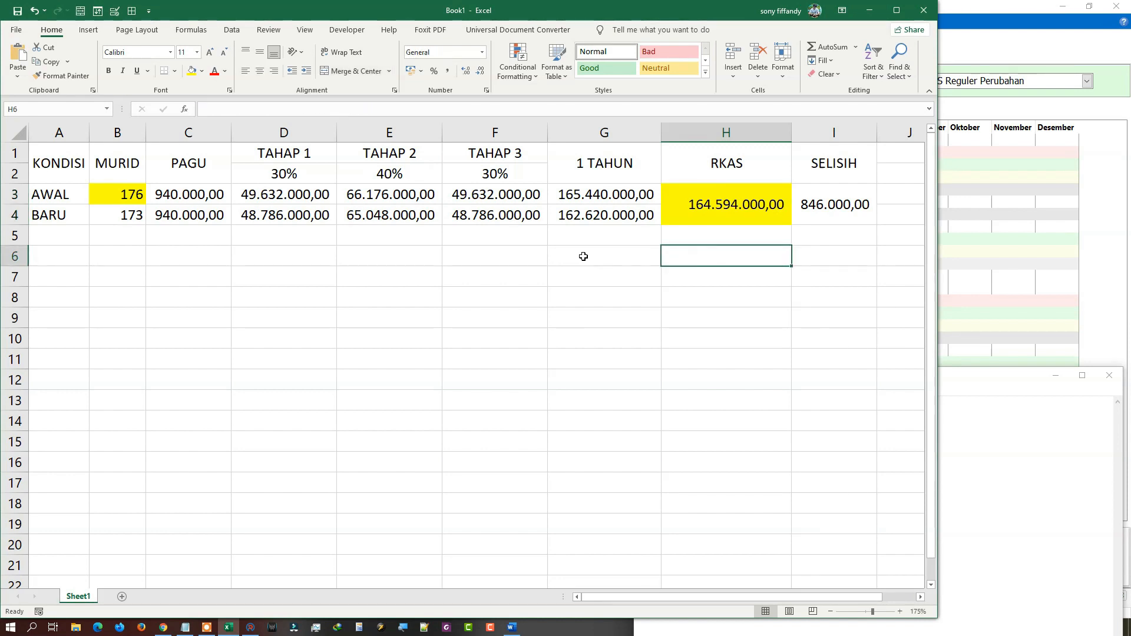
Go through the AWAL row's PAGU and stage amounts, and fill its TAHAP 3 cell with orange.
left_click(192, 193)
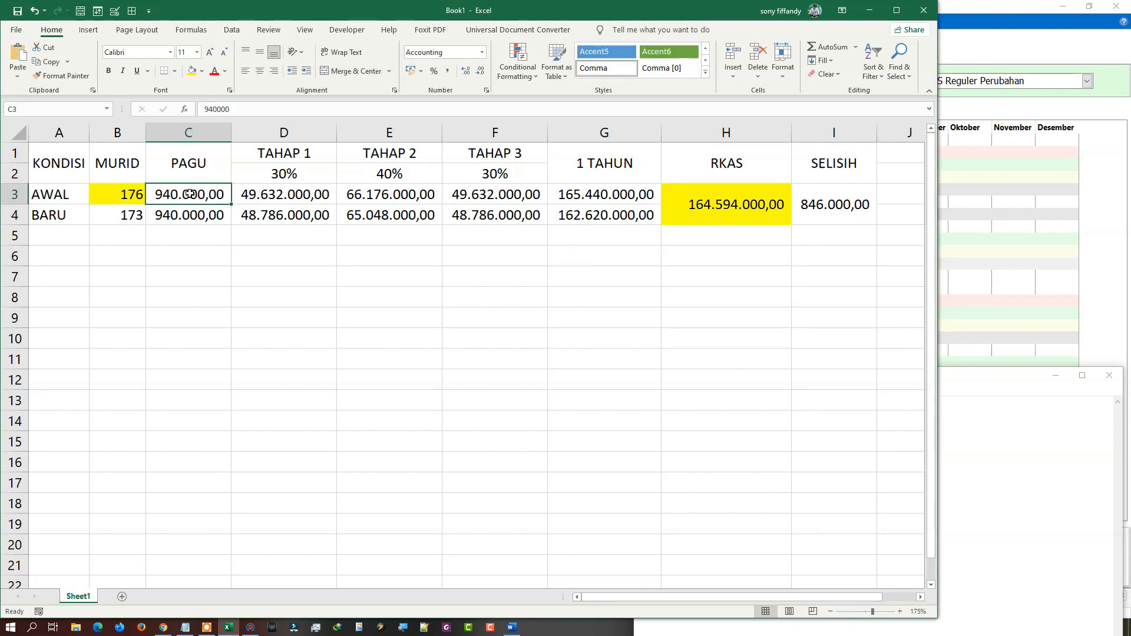
left_click(259, 195)
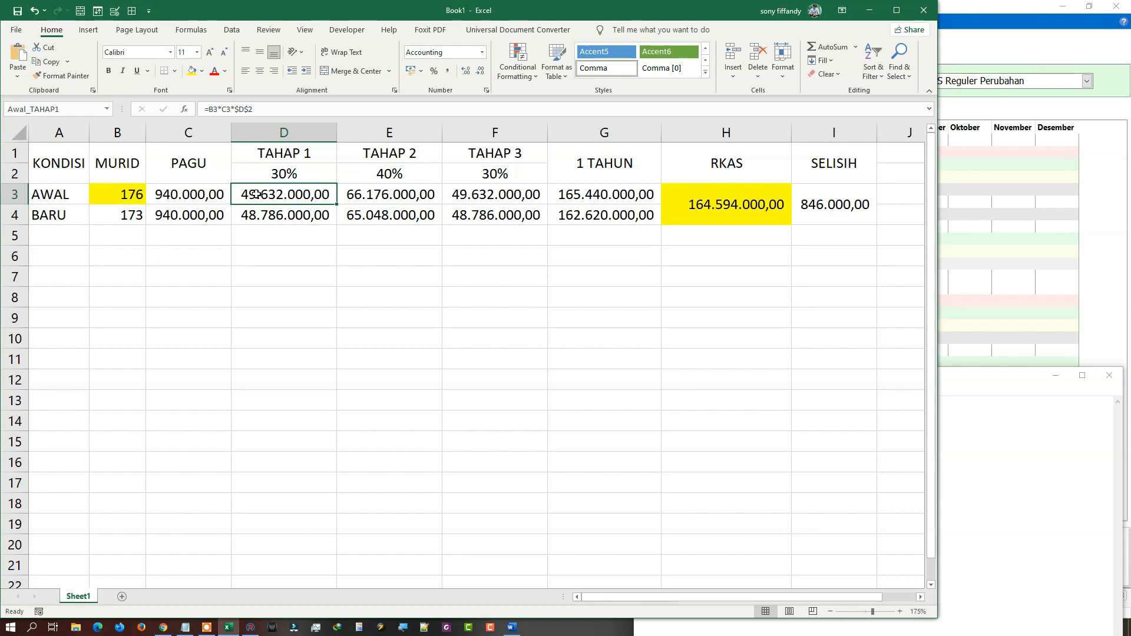
left_click(360, 199)
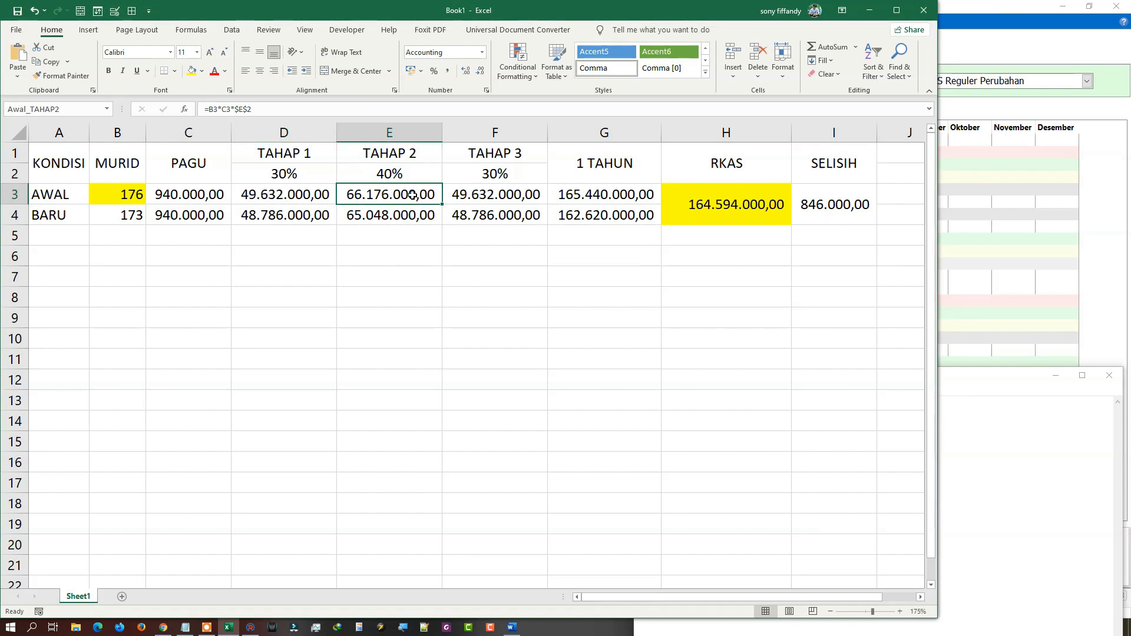
left_click(473, 191)
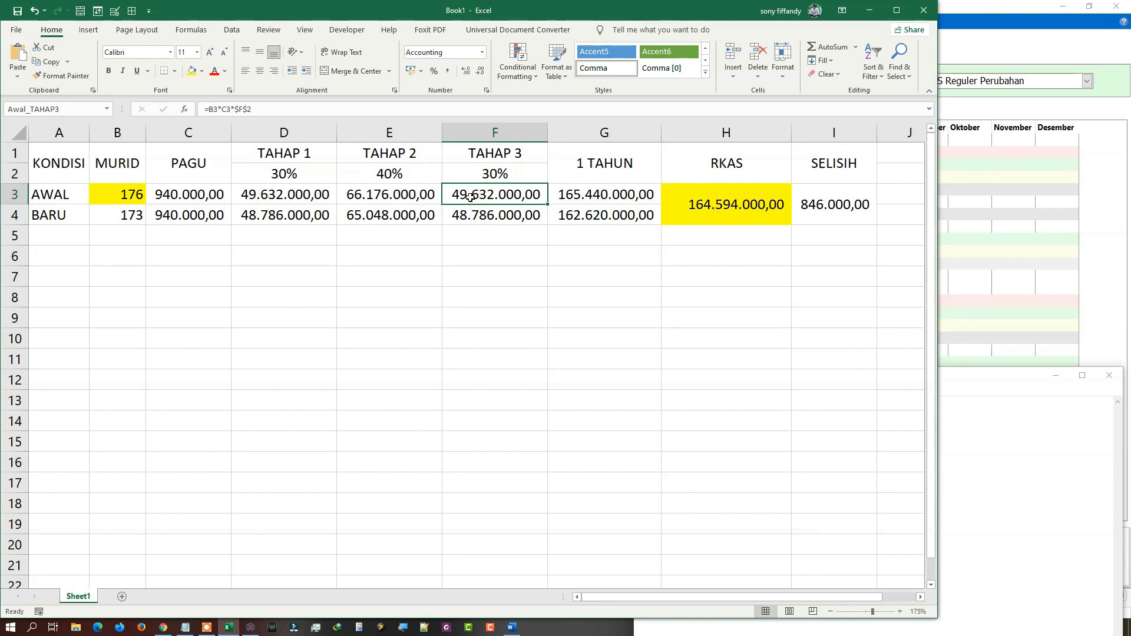
left_click(201, 72)
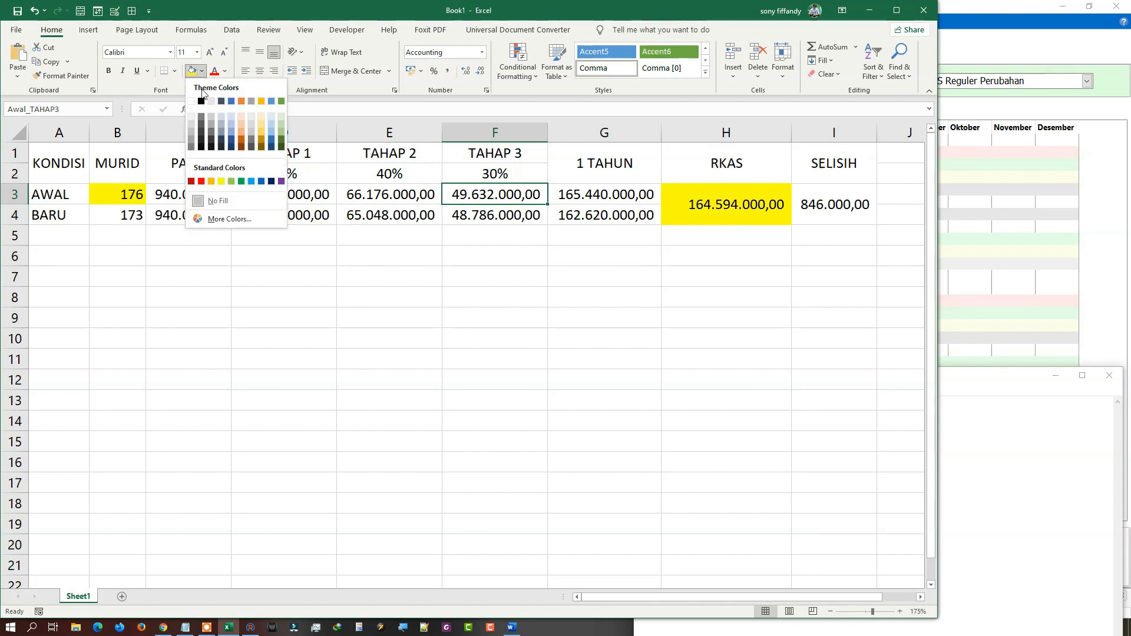
left_click(211, 181)
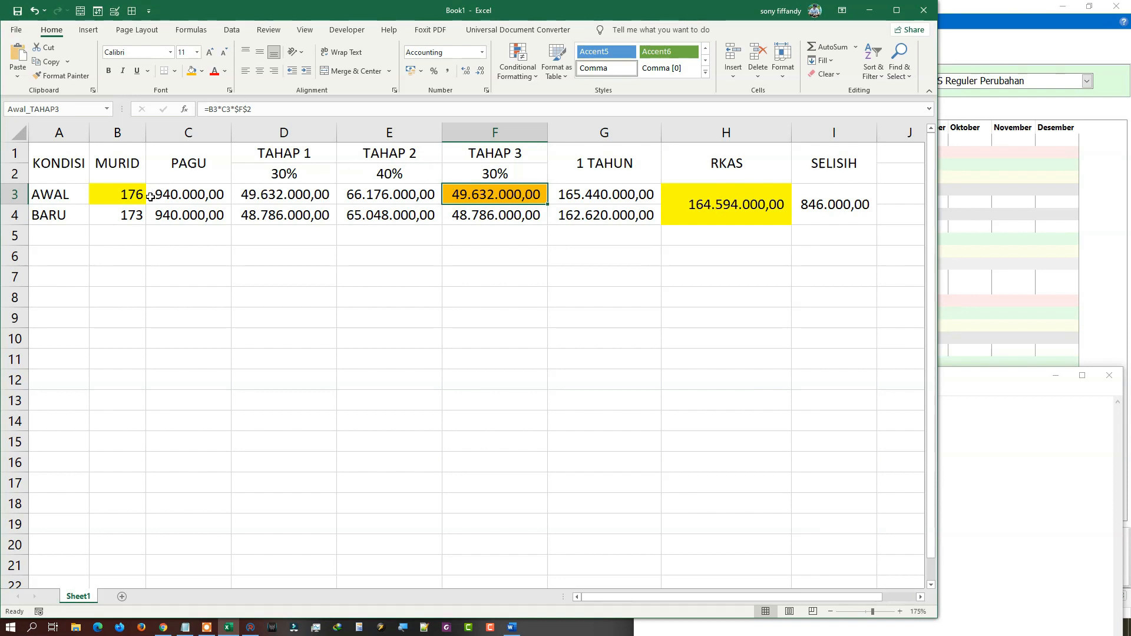
Check the BARU student count against the ARKAS dashboard, and fill the BARU row's MURID cell with green in Excel.
left_click(134, 213)
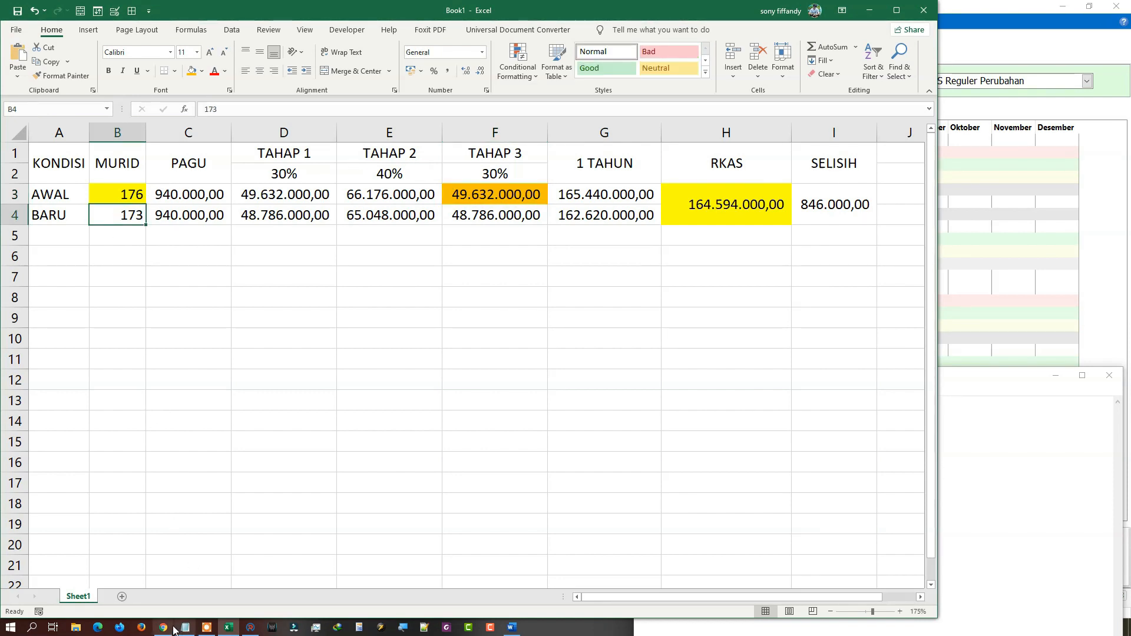
left_click(250, 627)
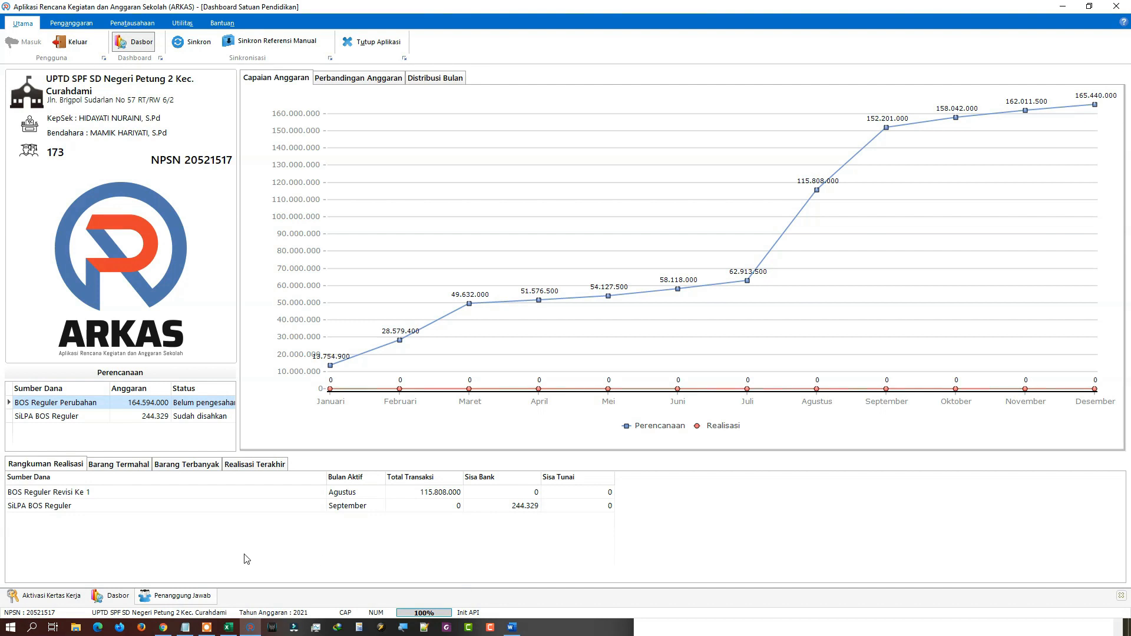
left_click(228, 627)
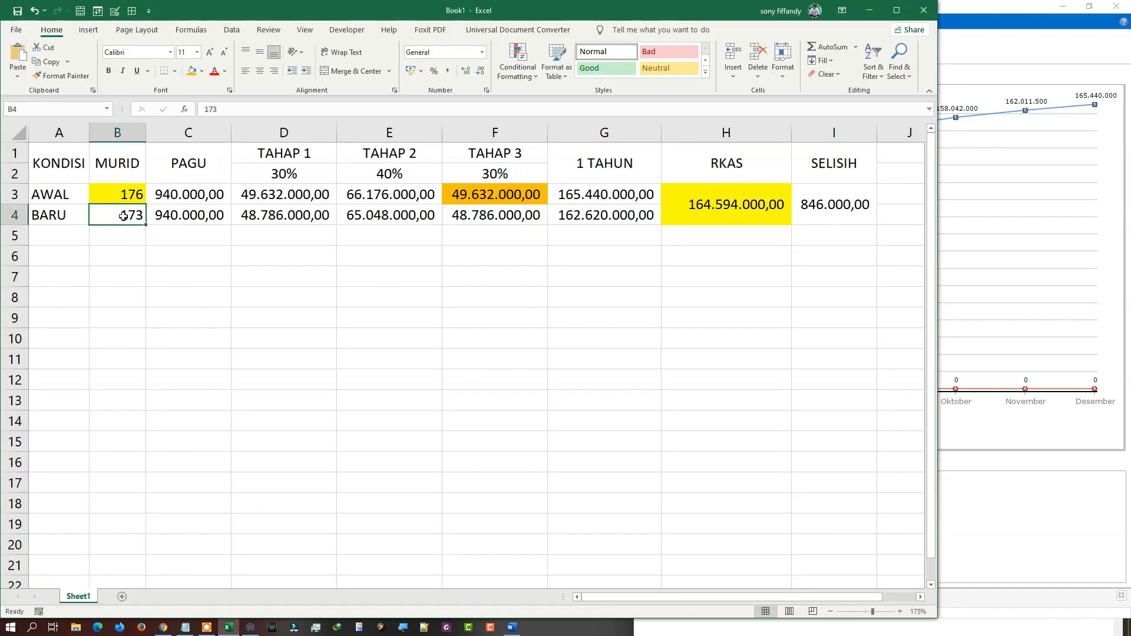
left_click(203, 72)
left_click(233, 182)
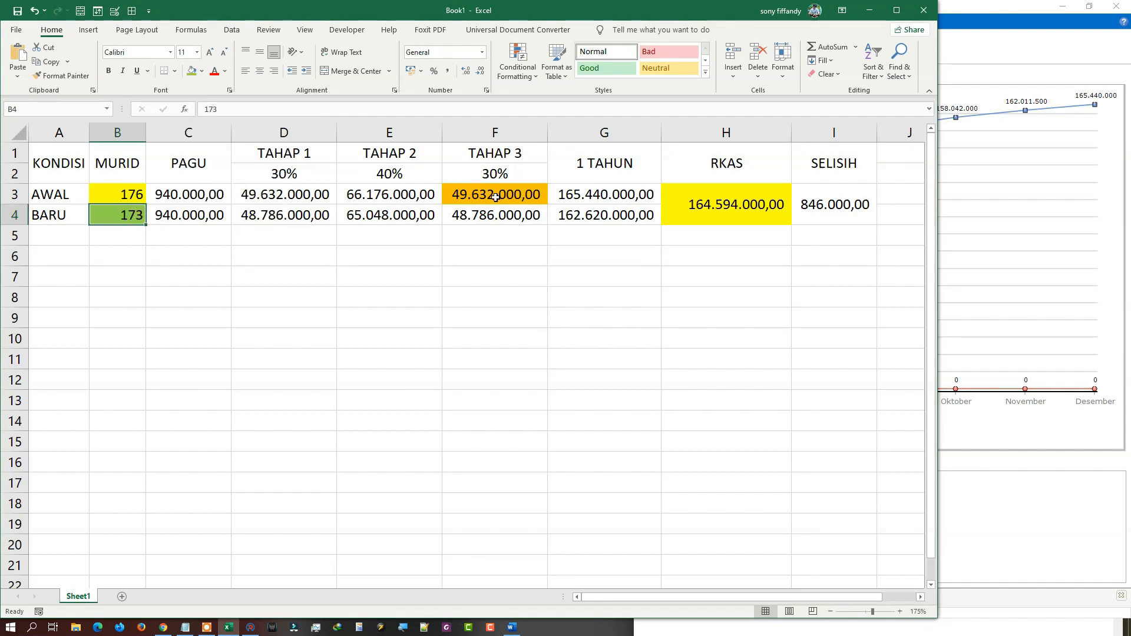
Fill the BARU row's TAHAP 3 amount and the AWAL row's TAHAP 1 and TAHAP 2 amounts with the same green.
left_click(492, 217)
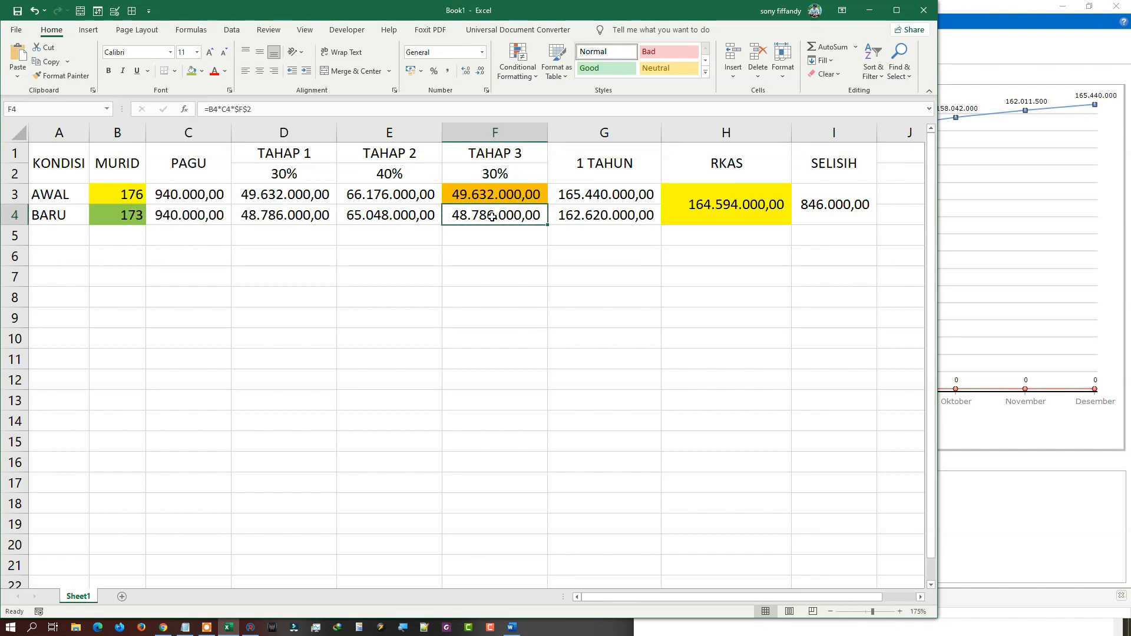
left_click(188, 77)
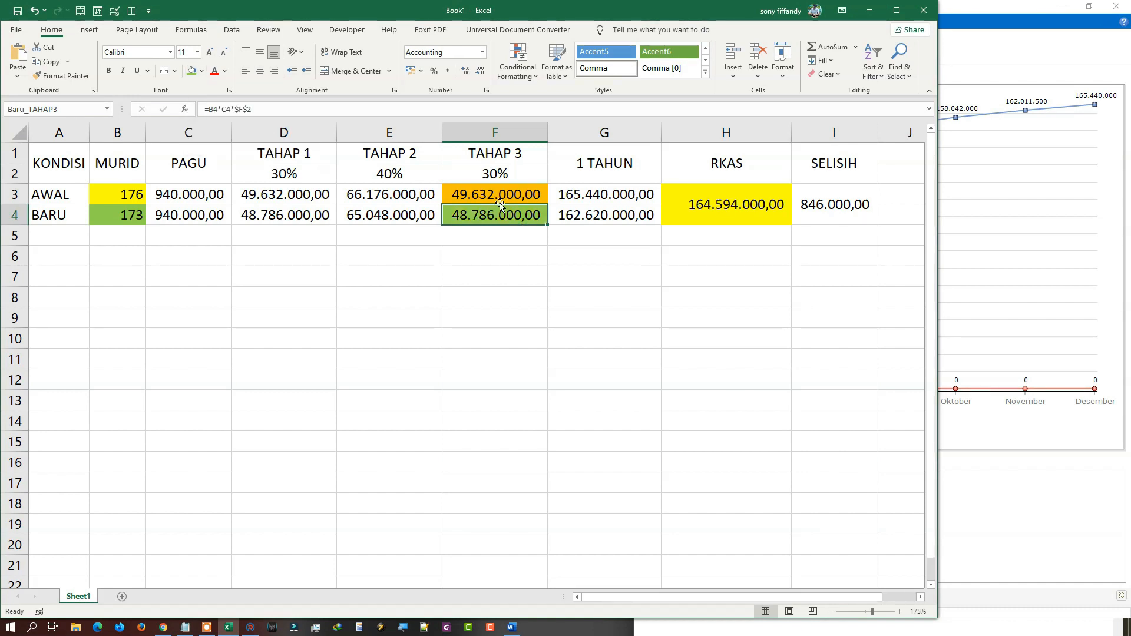
left_click(297, 197)
left_click(193, 72)
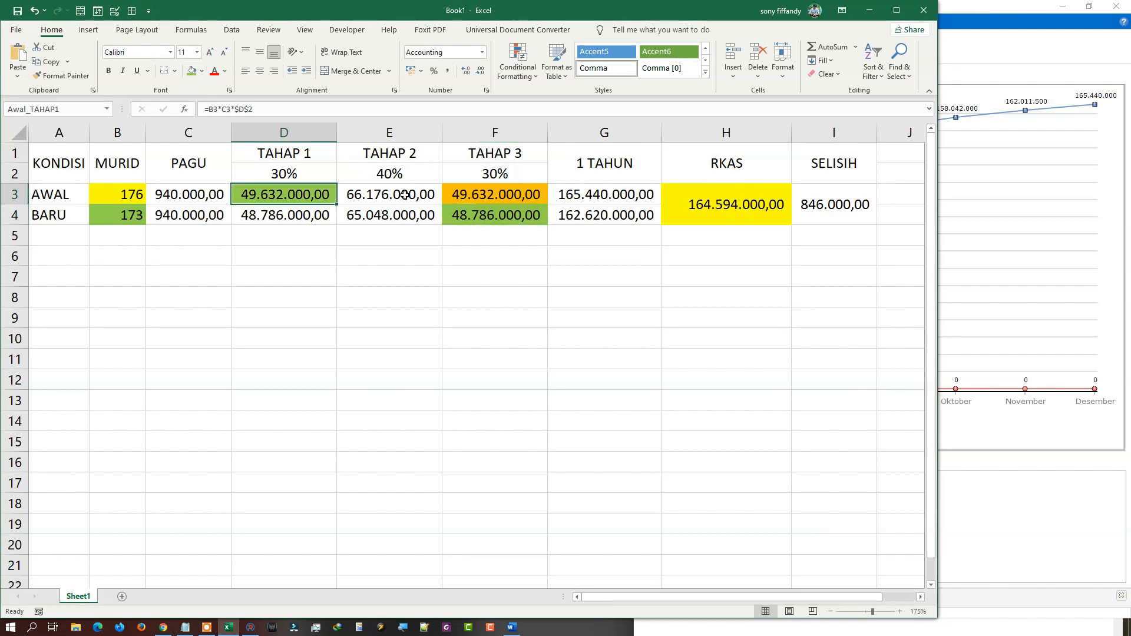
left_click(401, 195)
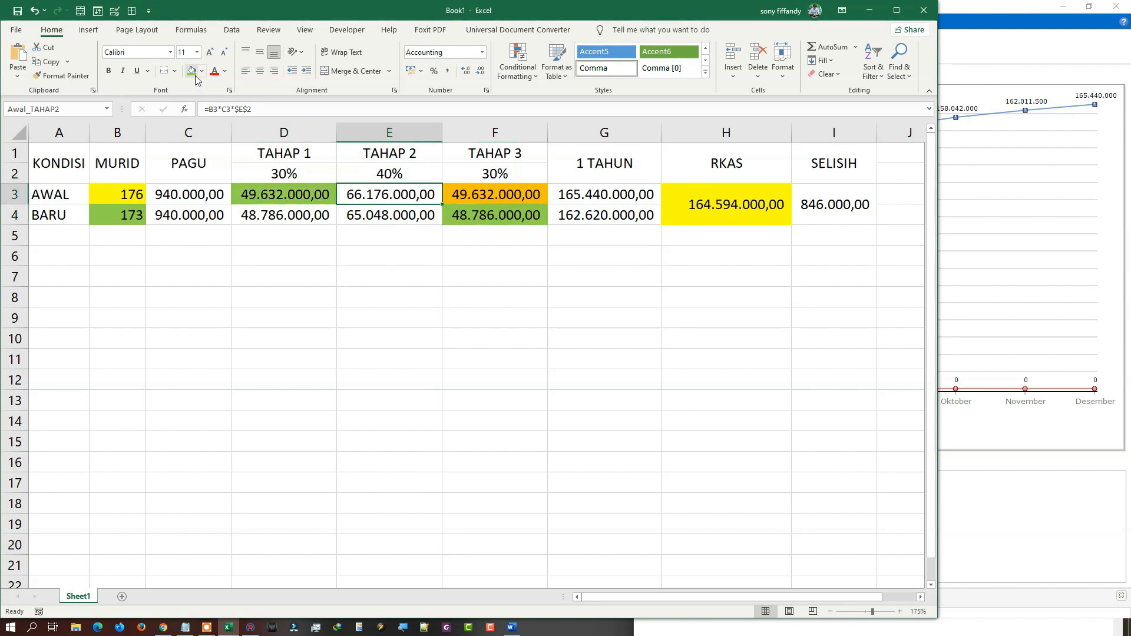
left_click(268, 194)
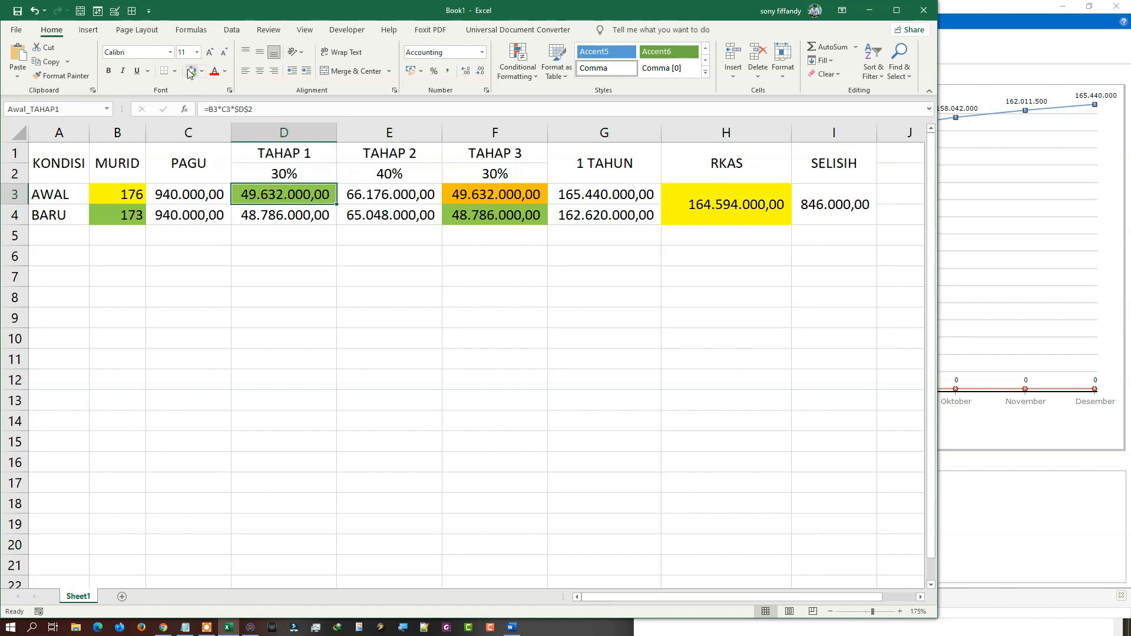
left_click(387, 199)
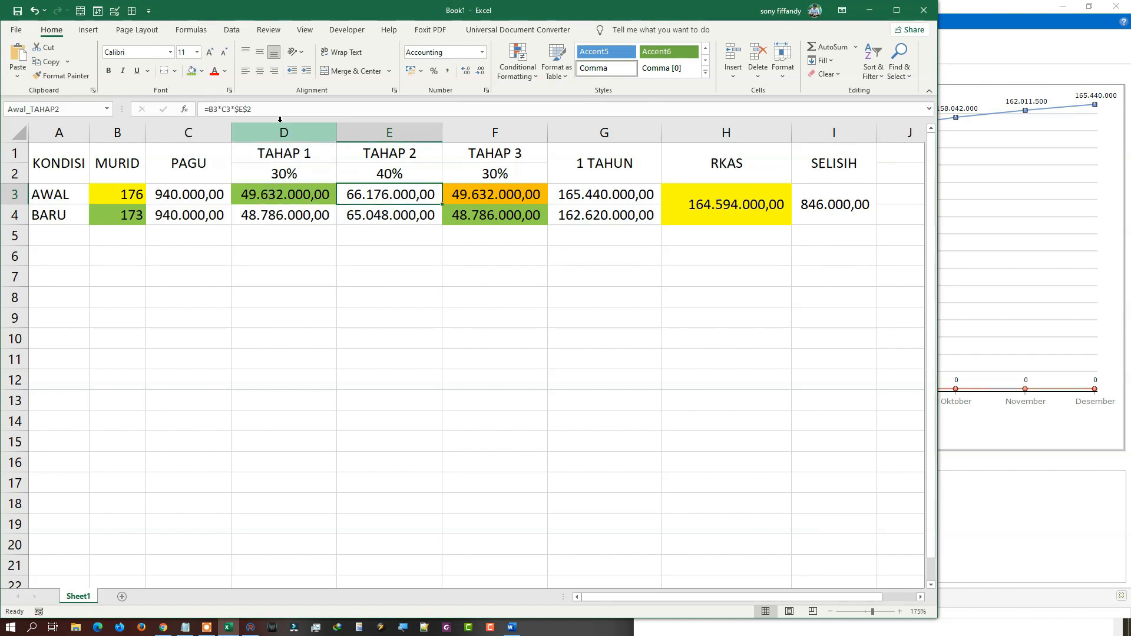
left_click(191, 72)
Inspect which stage amounts the RKAS cell's formula adds up, leaving the formula as it is.
left_click(474, 212)
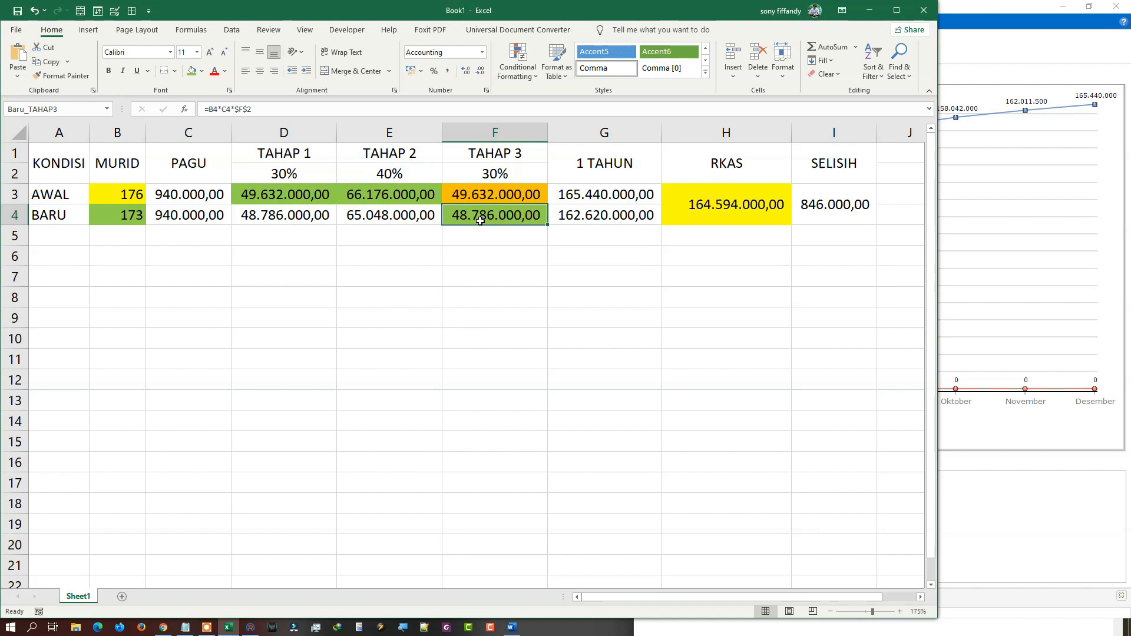
double_click(753, 197)
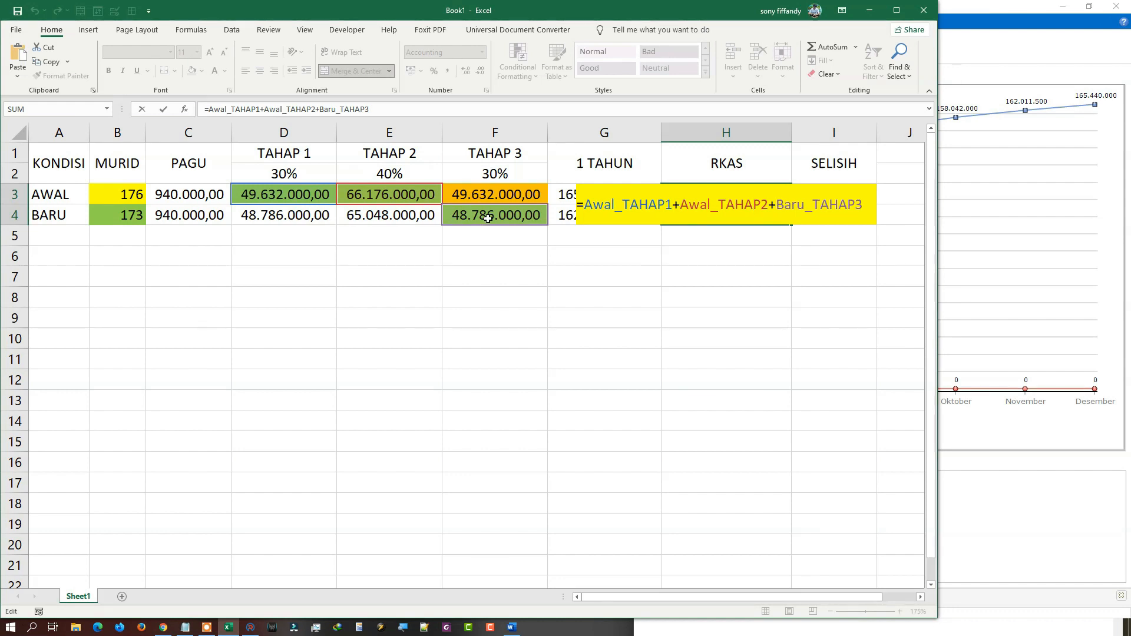
key("Return")
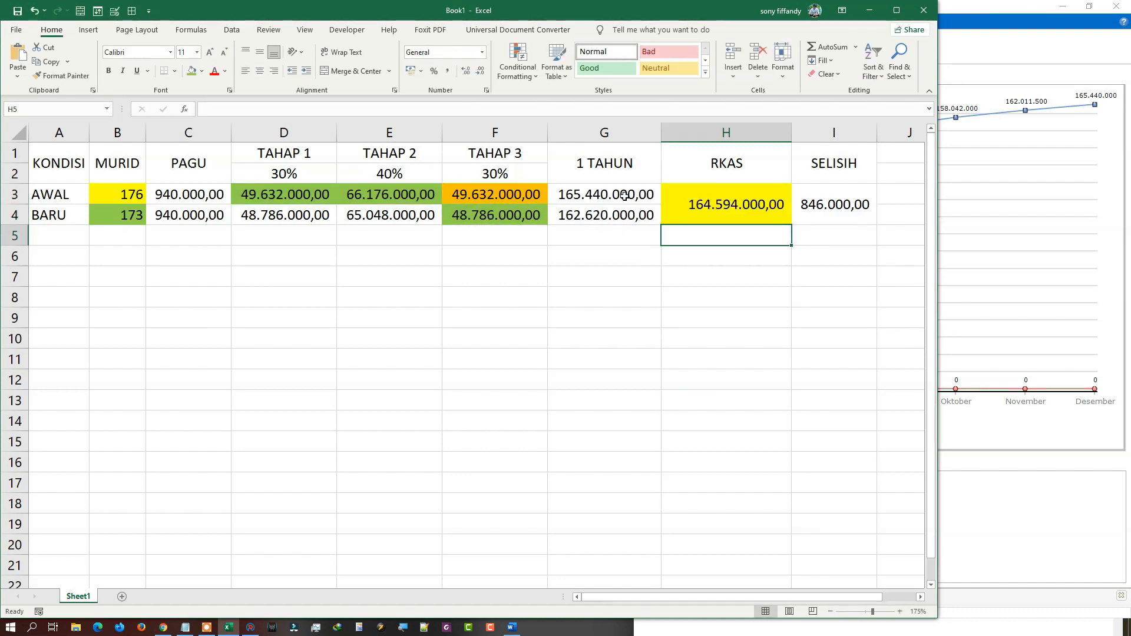
Switch to ARKAS and open the Kertas Kerja worksheet for the BOS Reguler Perubahan funding source.
left_click(1101, 323)
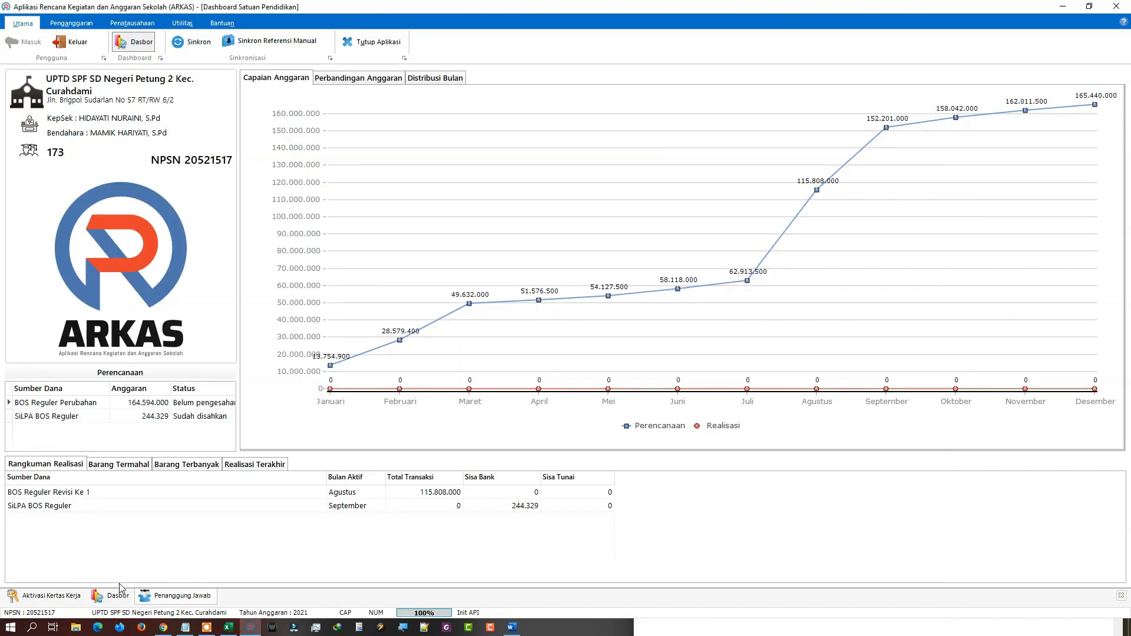
left_click(71, 22)
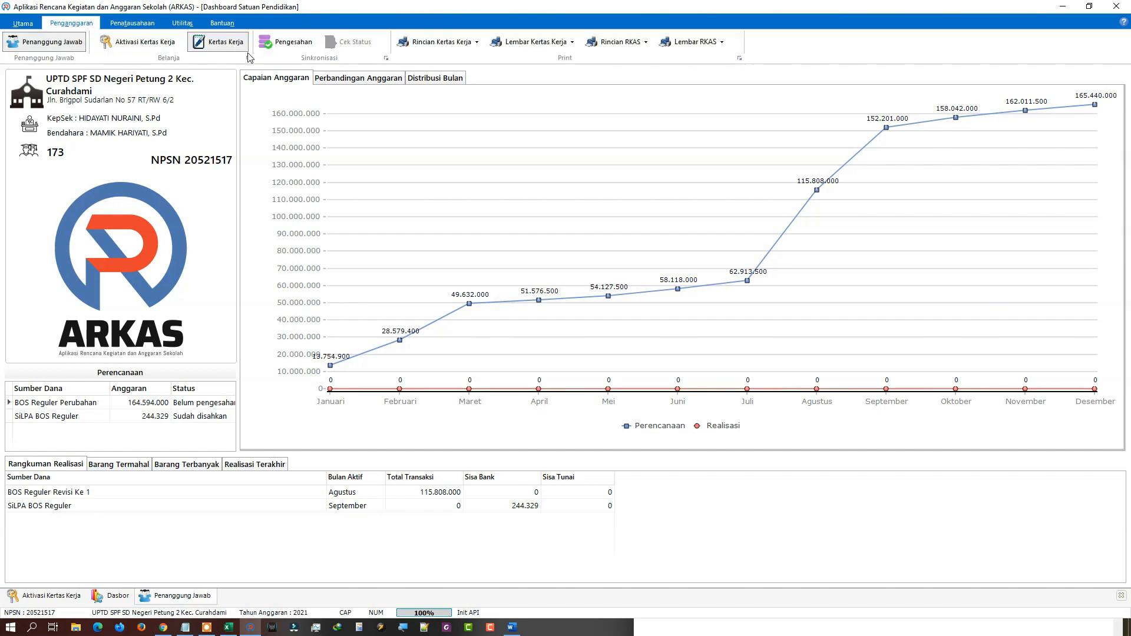
left_click(217, 42)
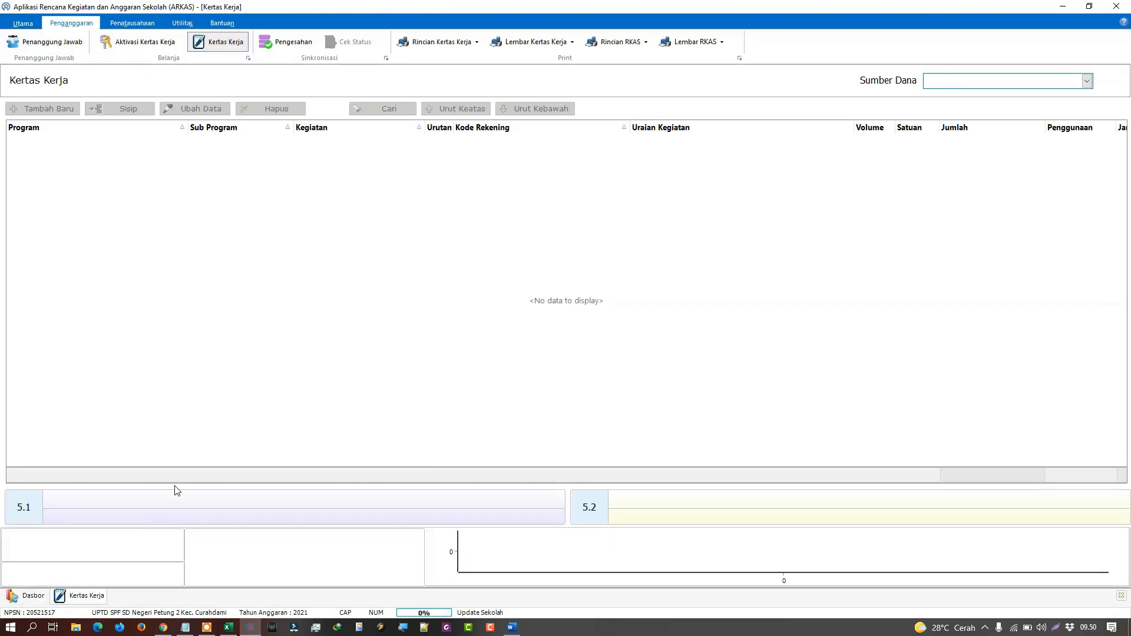
left_click(988, 81)
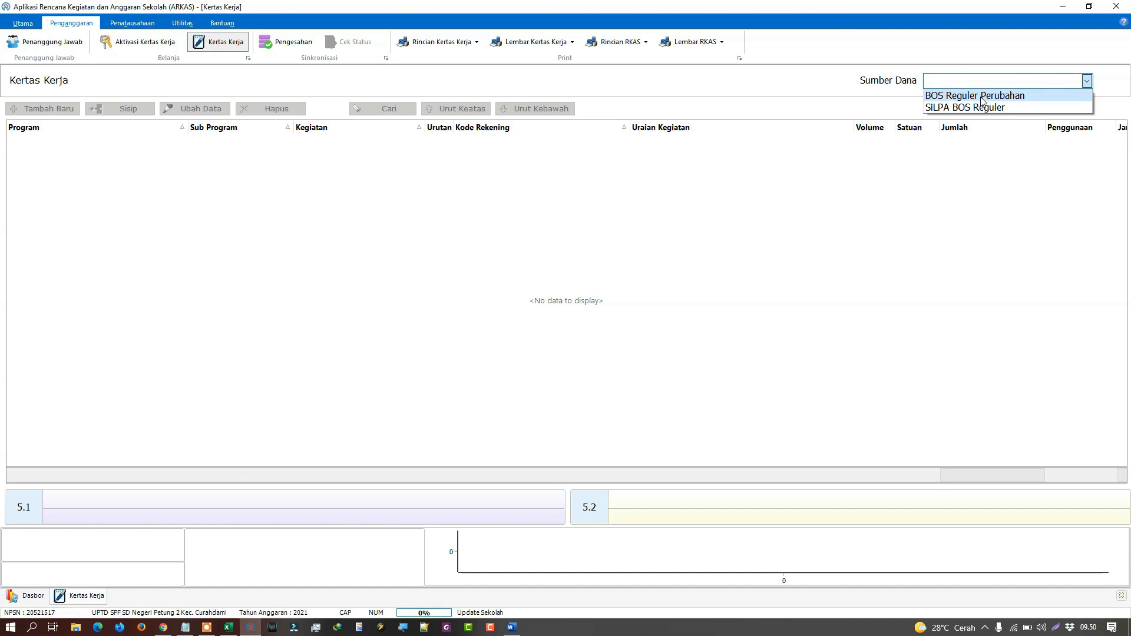
left_click(990, 93)
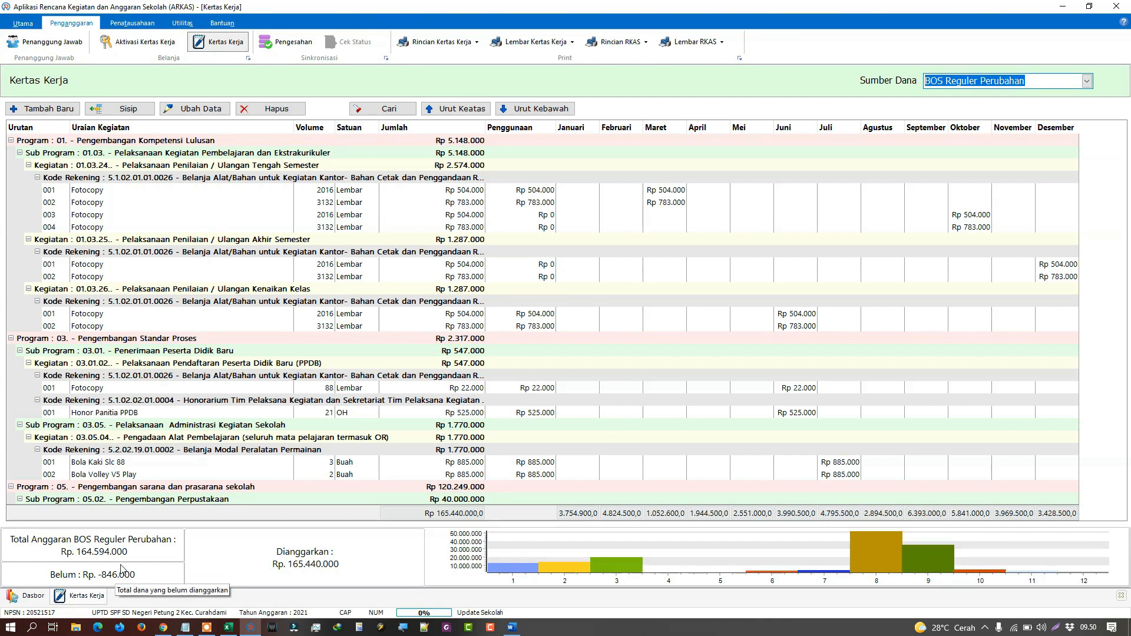
Return to Book1 in Excel and compare the sum of the three AWAL stage amounts with the BARU TAHAP 3 amount.
mouse_move(228, 627)
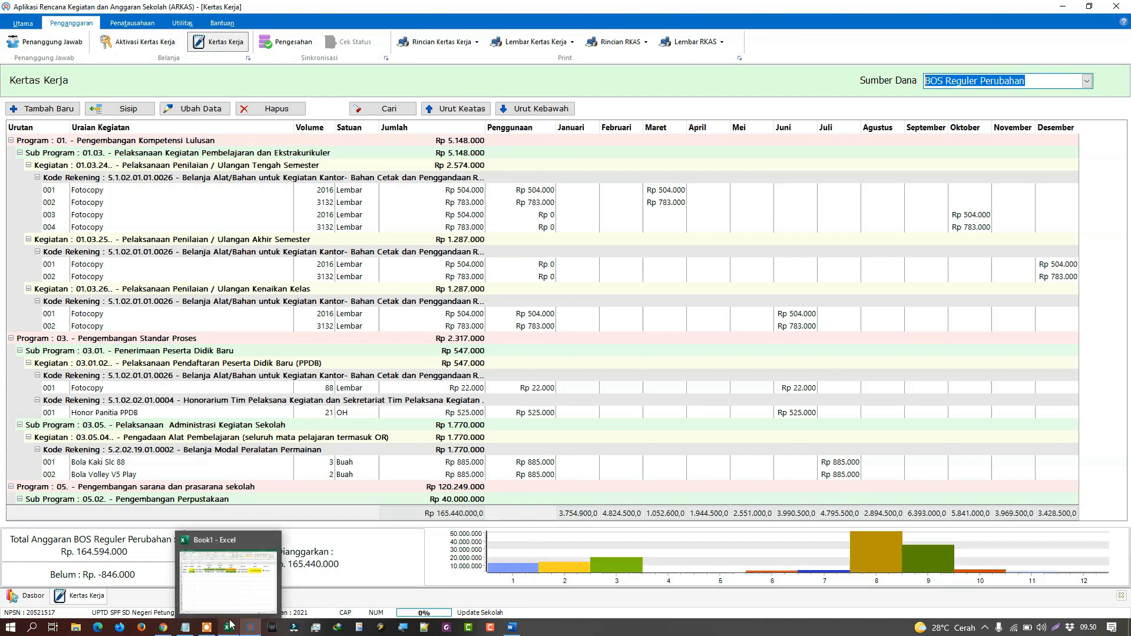
left_click(235, 592)
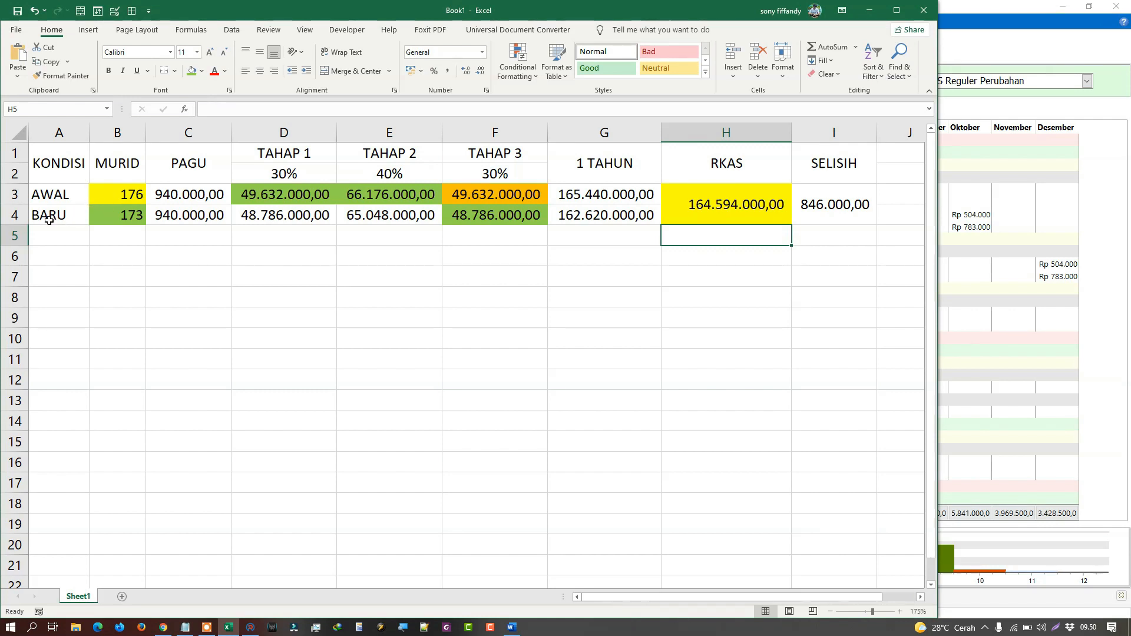
left_click(464, 212)
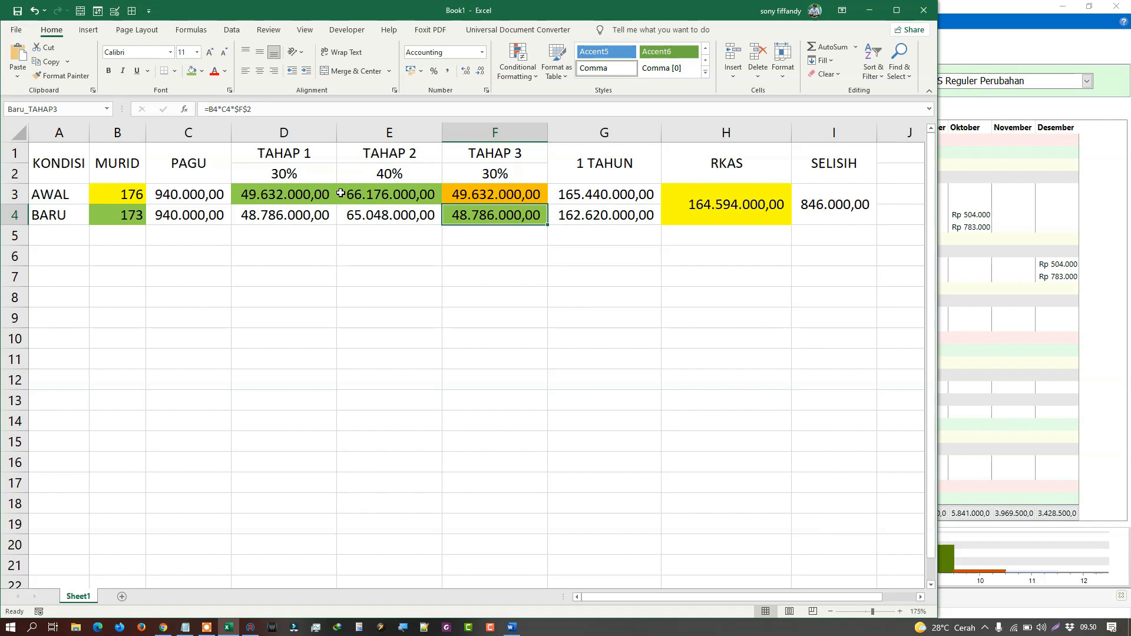
left_click_drag(291, 194, 507, 193)
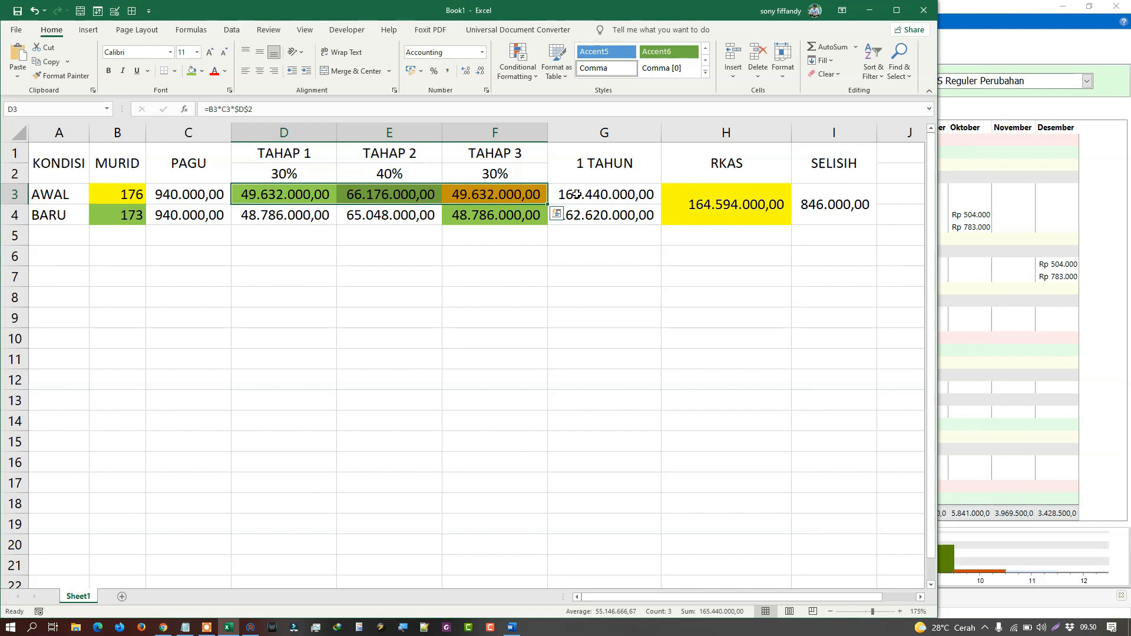
left_click(493, 215)
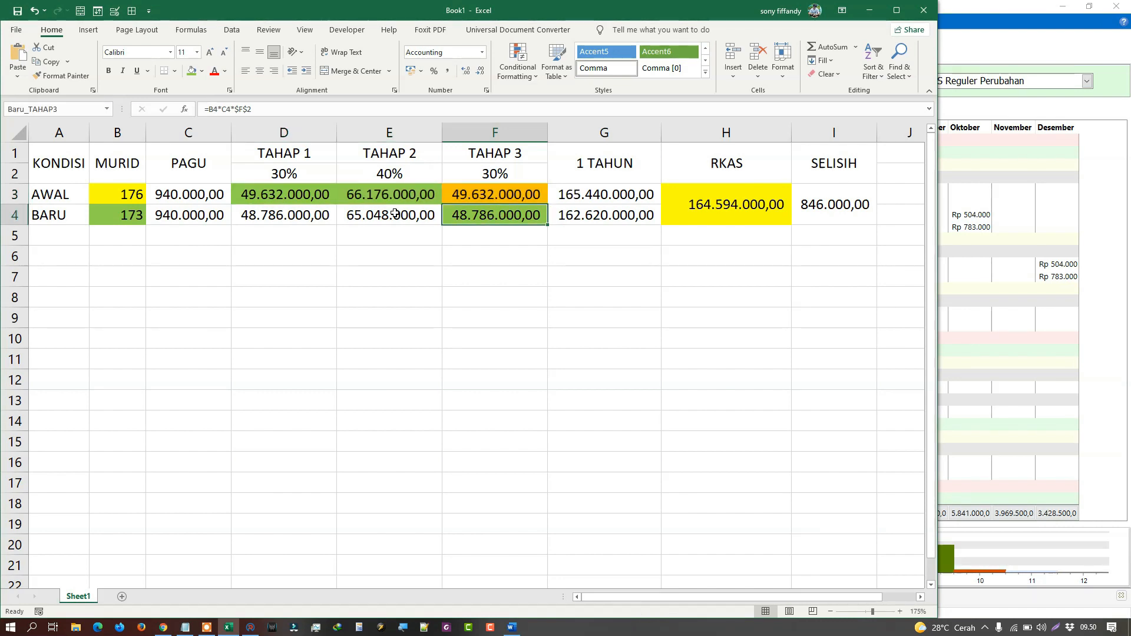
Compare the AWAL and BARU totals under 1 TAHUN with the AWAL TAHAP 1 and 2 and BARU TAHAP 3 amounts.
left_click(581, 193)
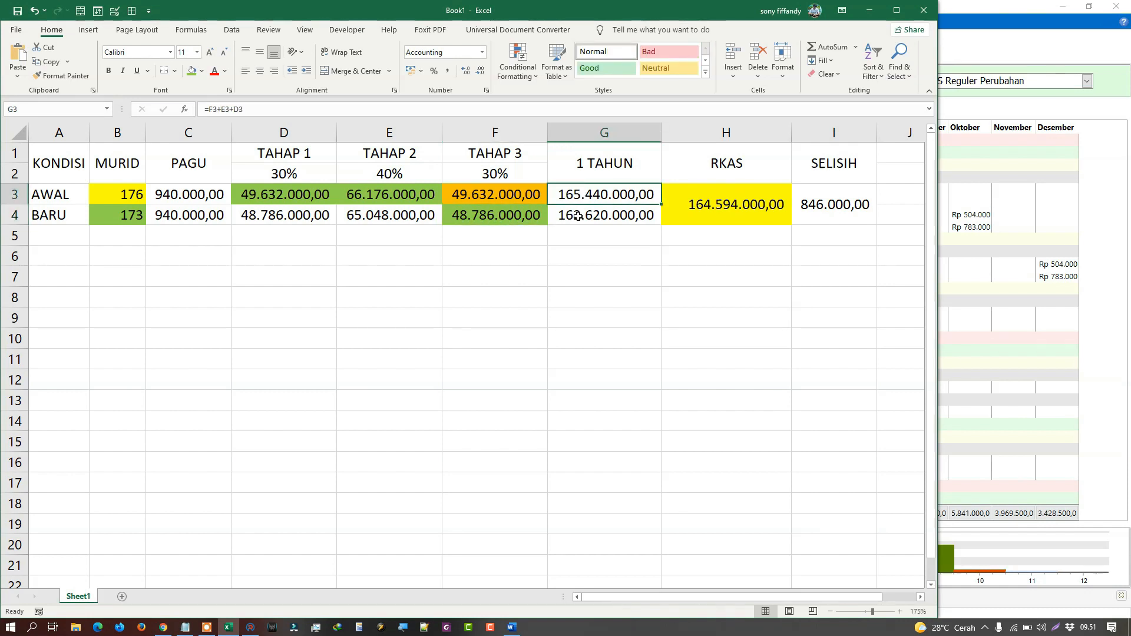
left_click(584, 217)
left_click(582, 193)
left_click(579, 216)
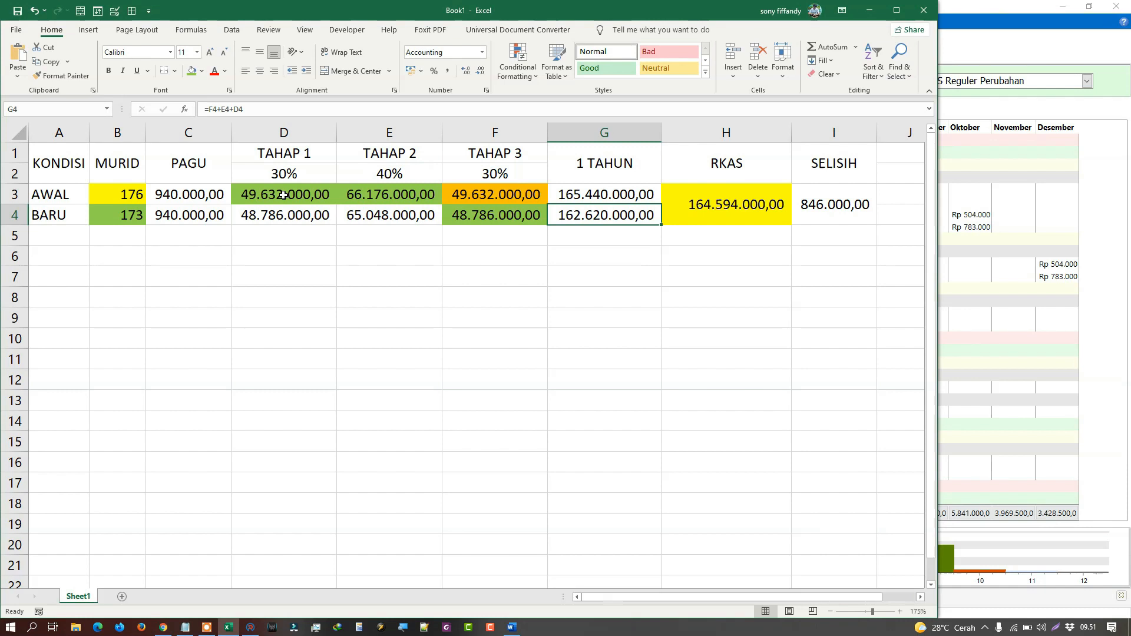
left_click_drag(285, 197, 359, 198)
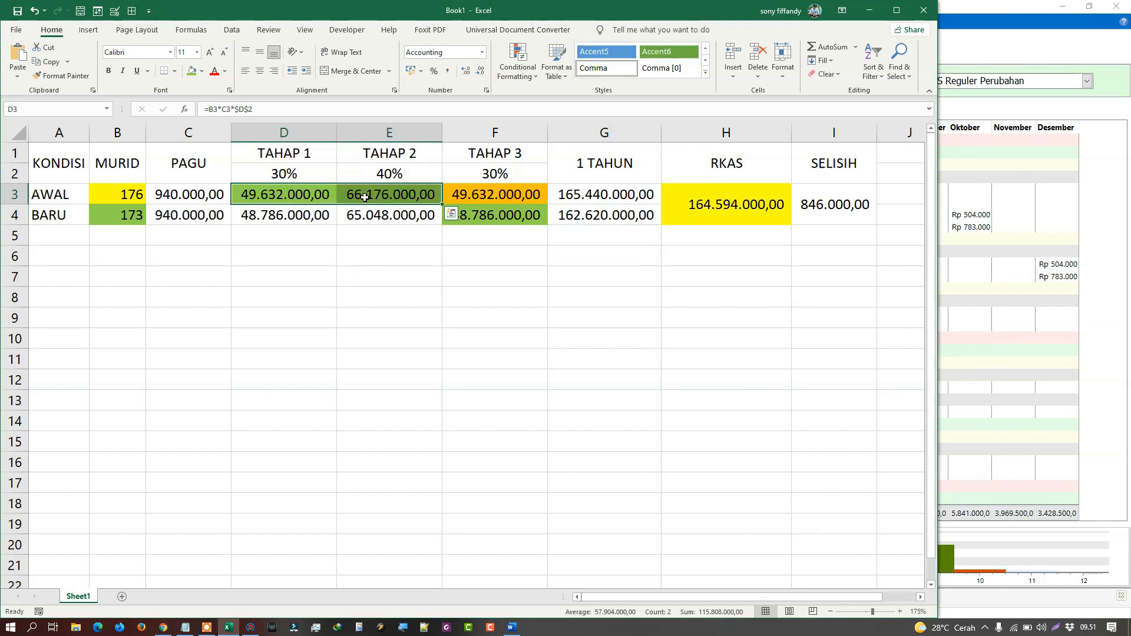
left_click(529, 213)
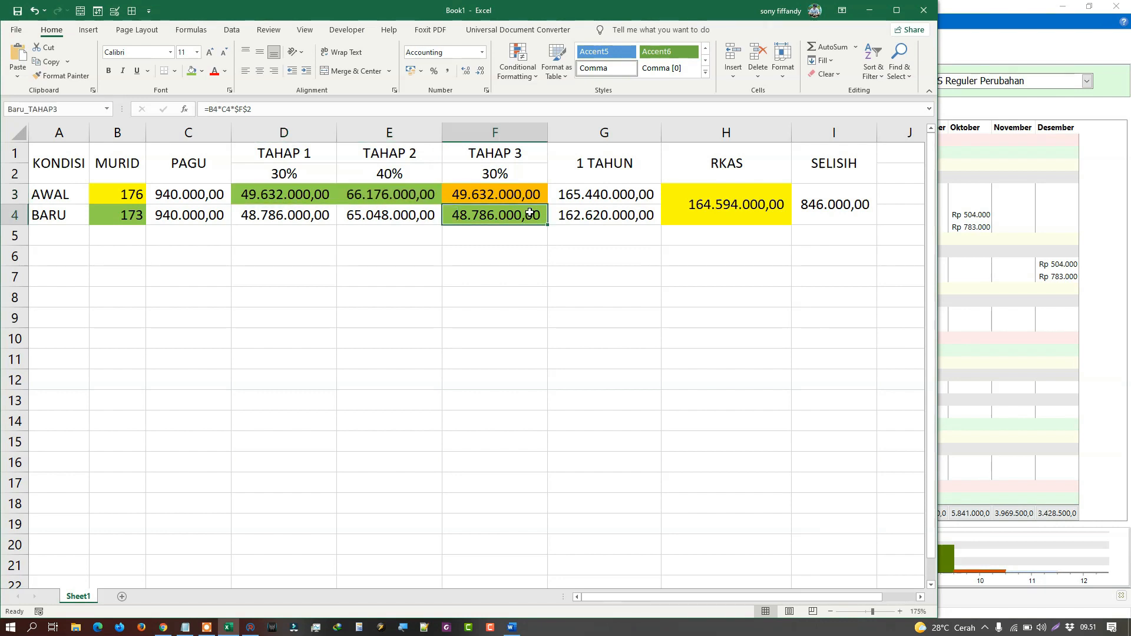
Inspect the SELISIH cell's formula and glance at the Notepad notes, leaving the formula as it is.
left_click(858, 202)
double_click(859, 202)
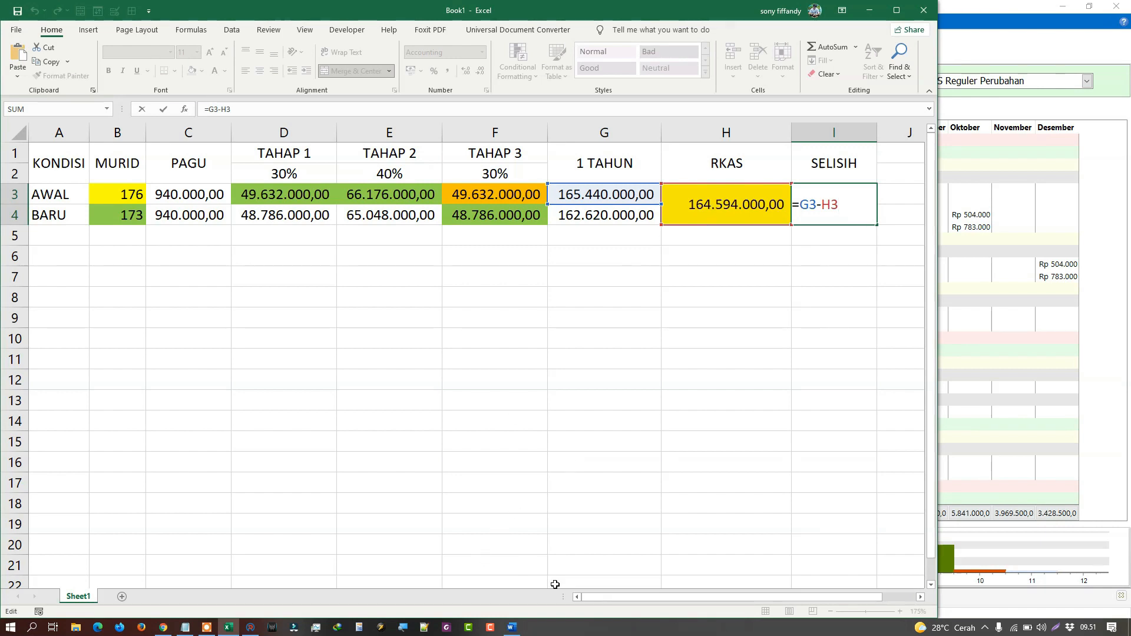
left_click(185, 627)
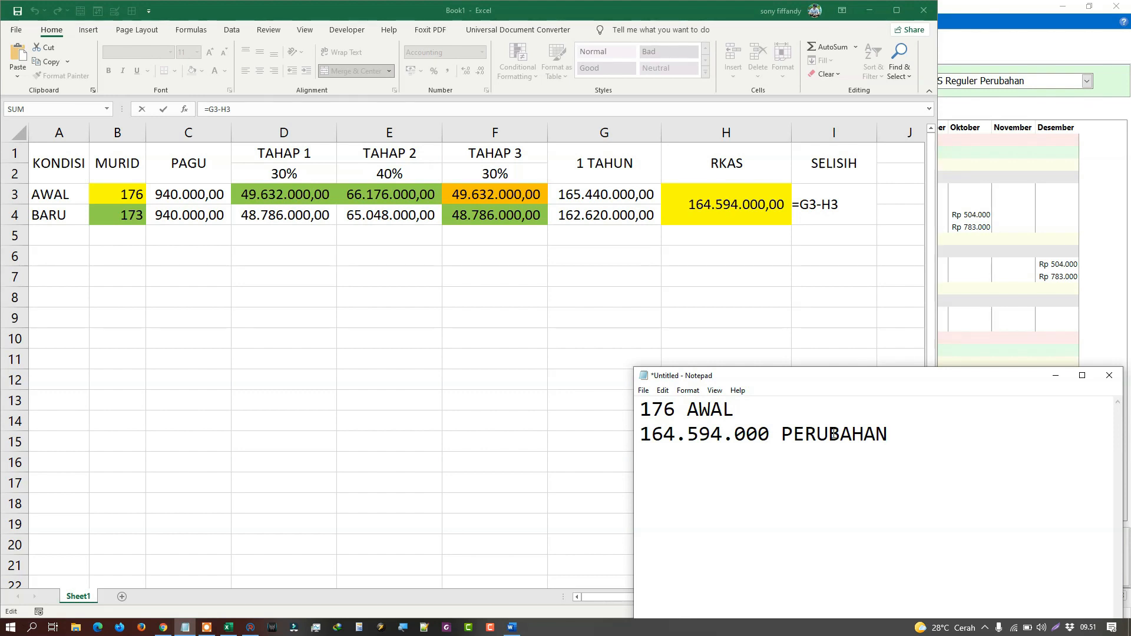
left_click(839, 211)
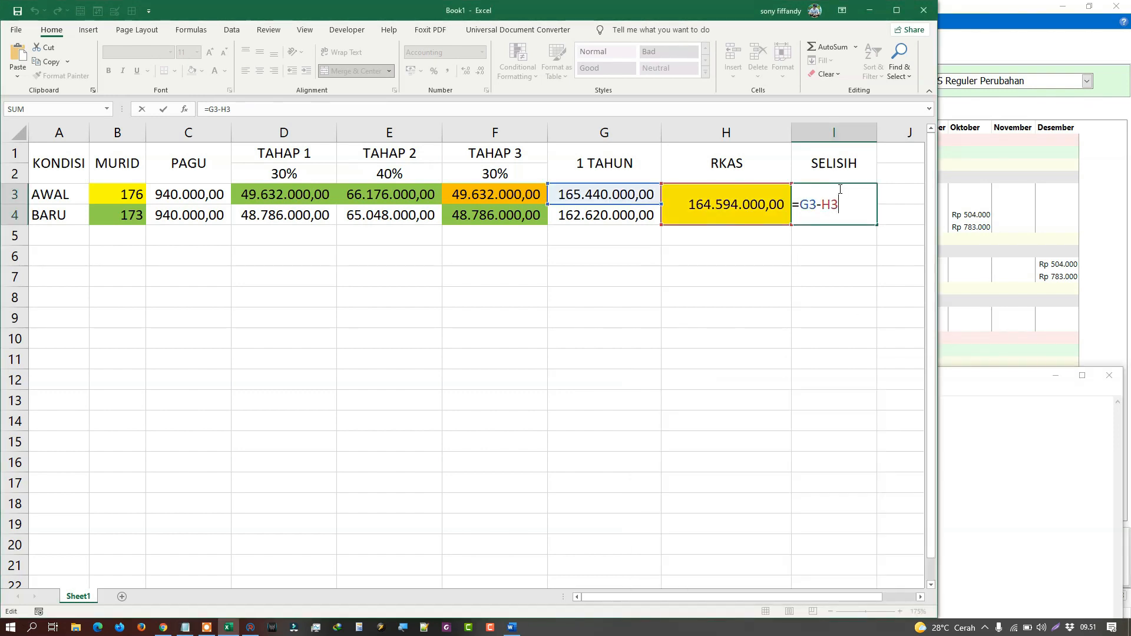
key("Return")
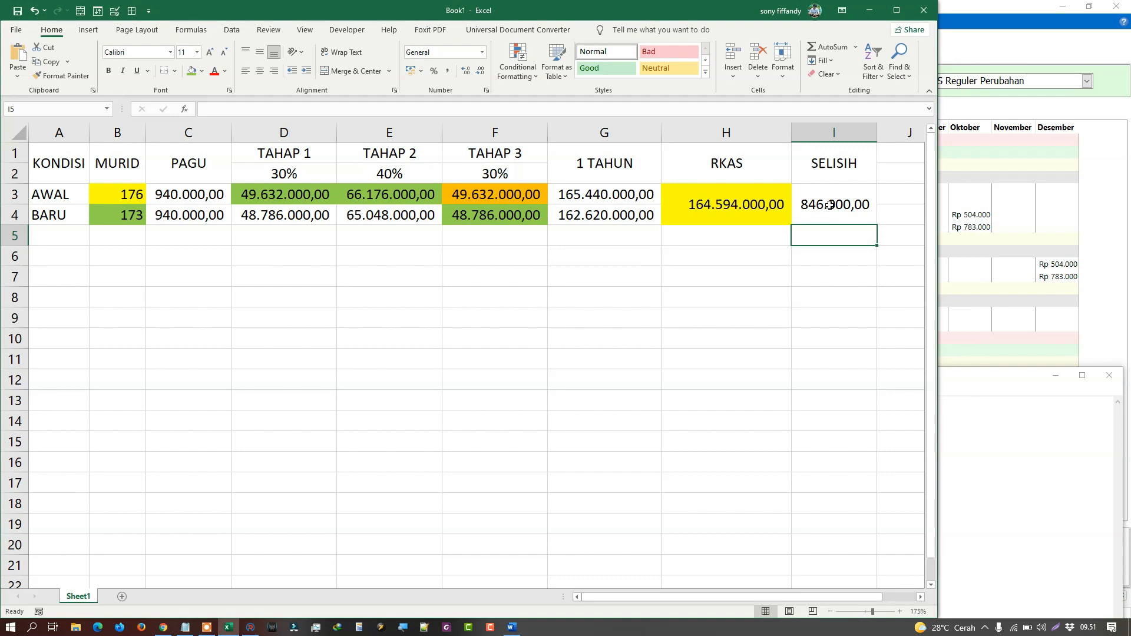
left_click(806, 216)
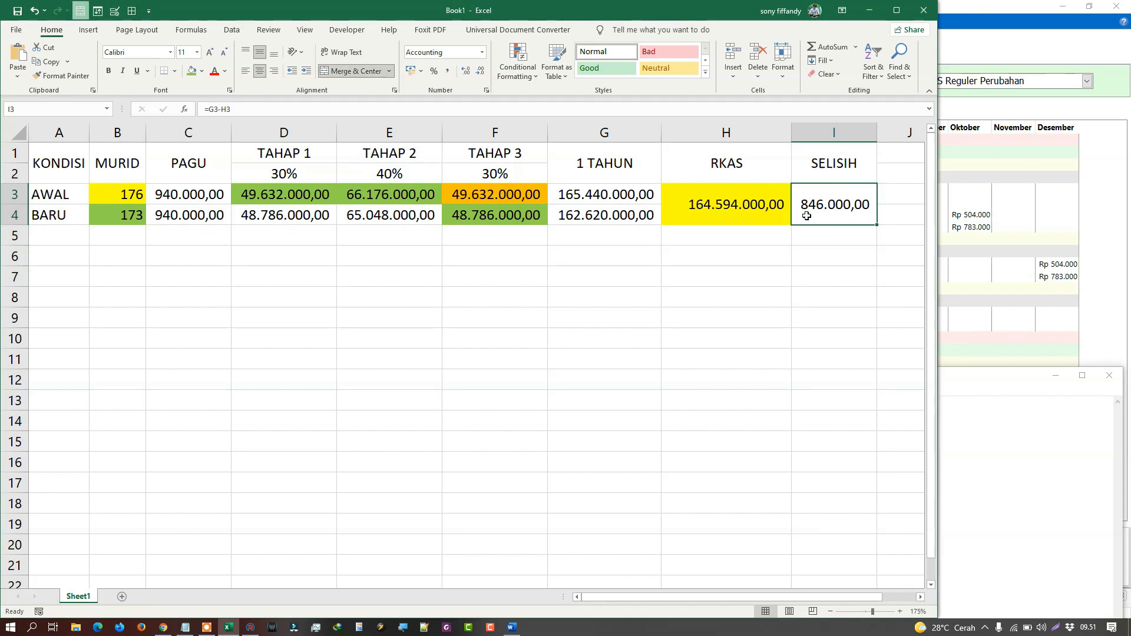
Calculate the AWAL minus BARU difference of the 1 TAHUN totals in cell G6 with =G3-G4, and clear the cell again.
left_click(627, 249)
type("=")
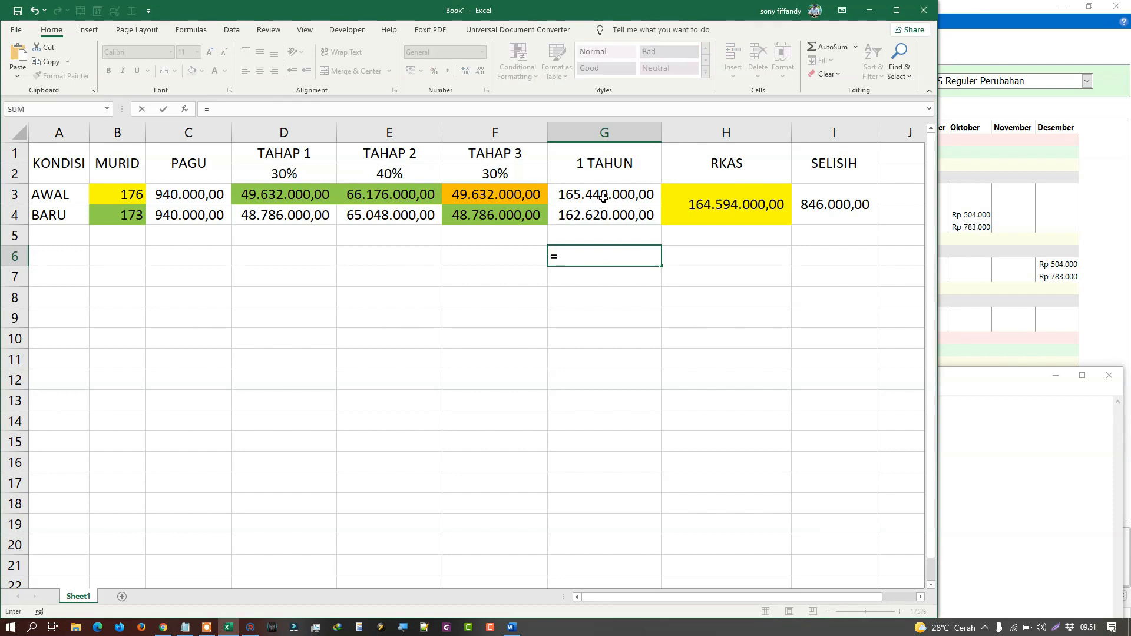
left_click(603, 198)
type("-")
left_click(600, 216)
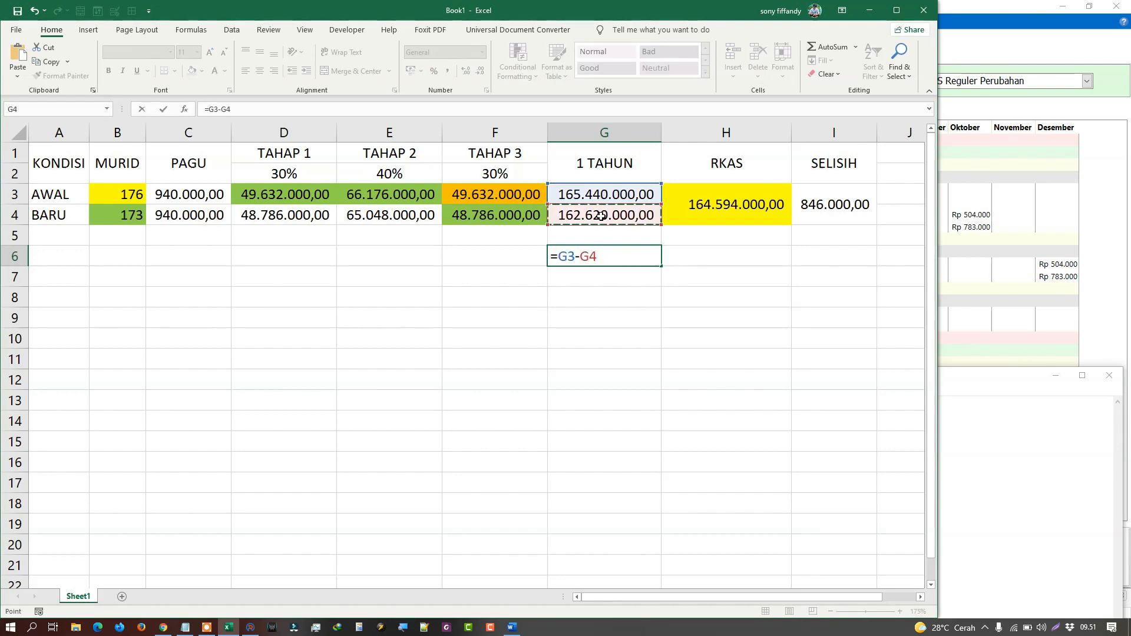
key("Return")
left_click(612, 256)
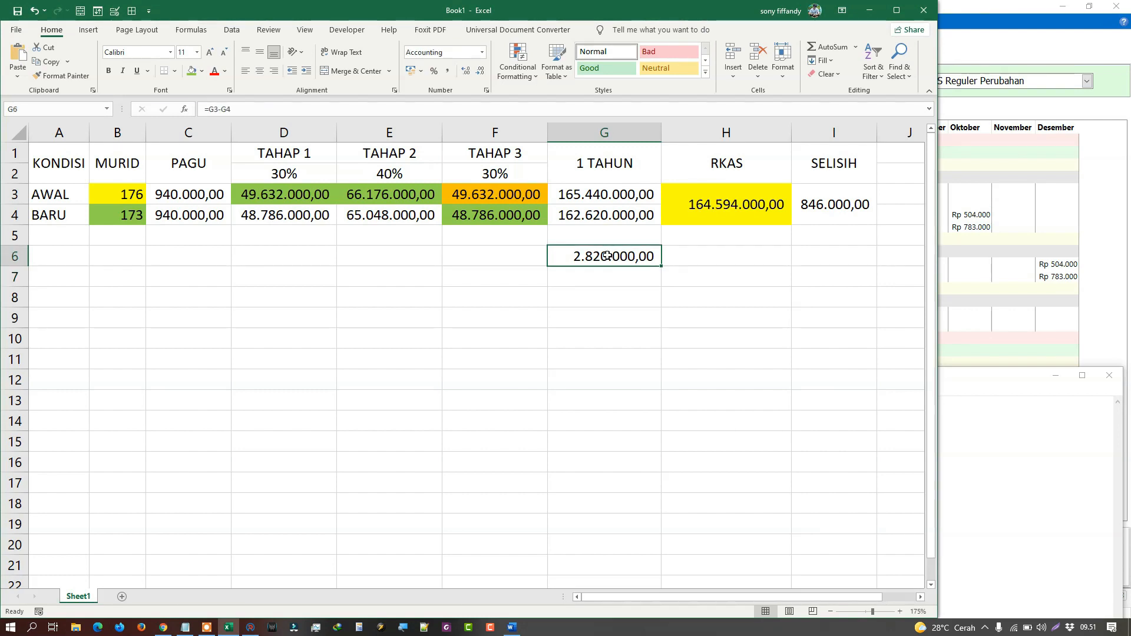
key("Delete")
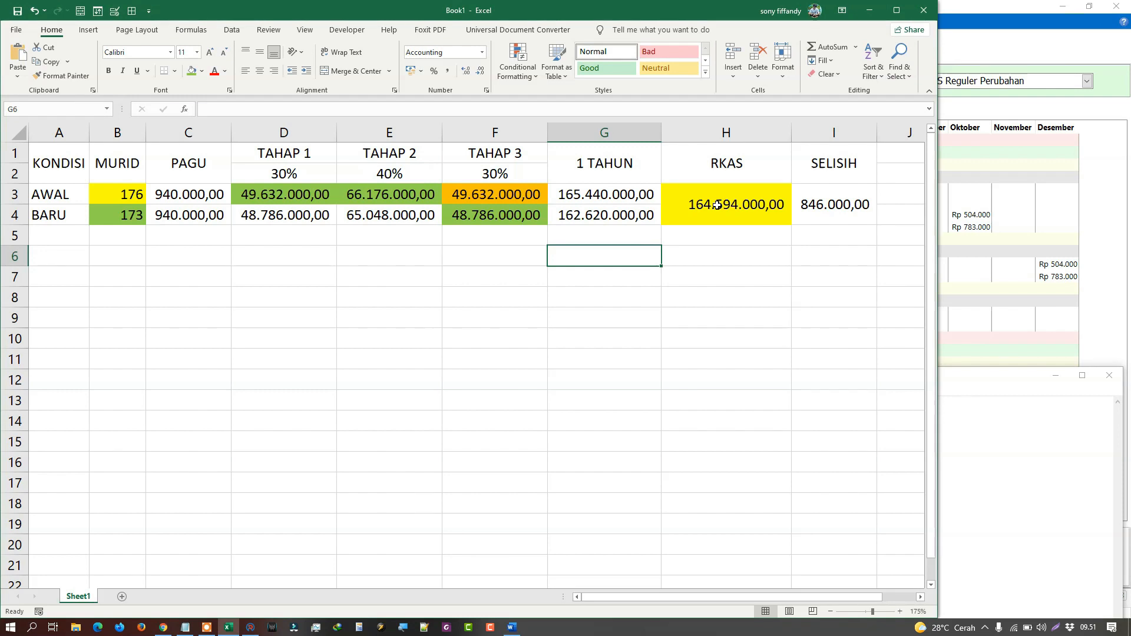
Colour the AWAL row's 1 TAHUN total with a red font.
left_click(615, 194)
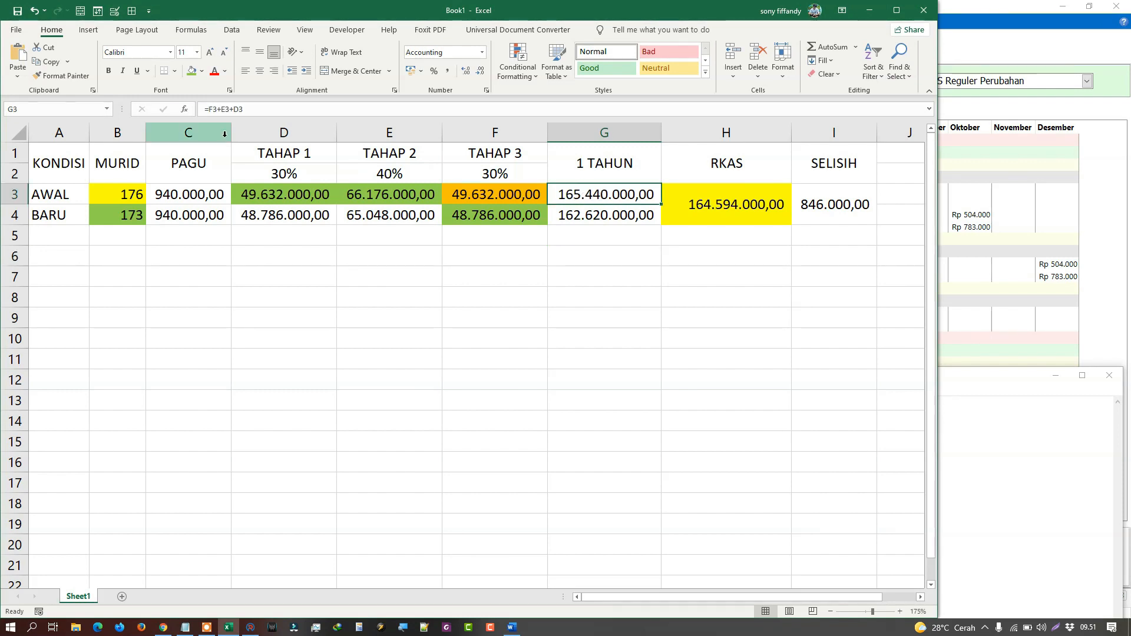
left_click(213, 70)
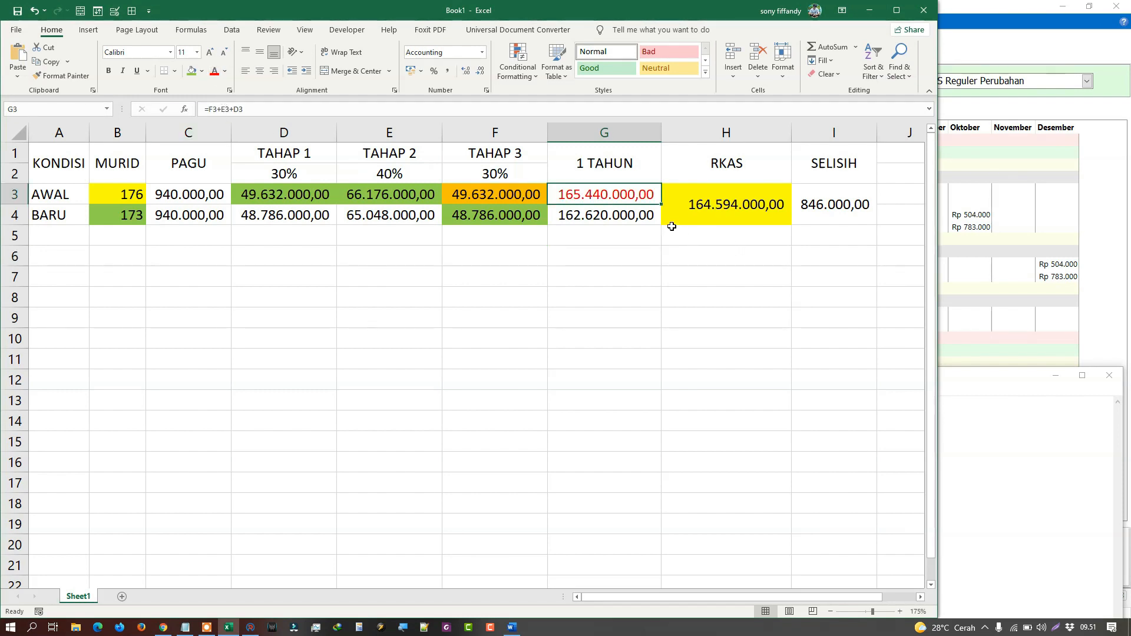
Check the combined AWAL TAHAP 1 and 2 and BARU TAHAP 3 amounts against the RKAS cell's formula, leaving it as it is.
left_click(727, 207)
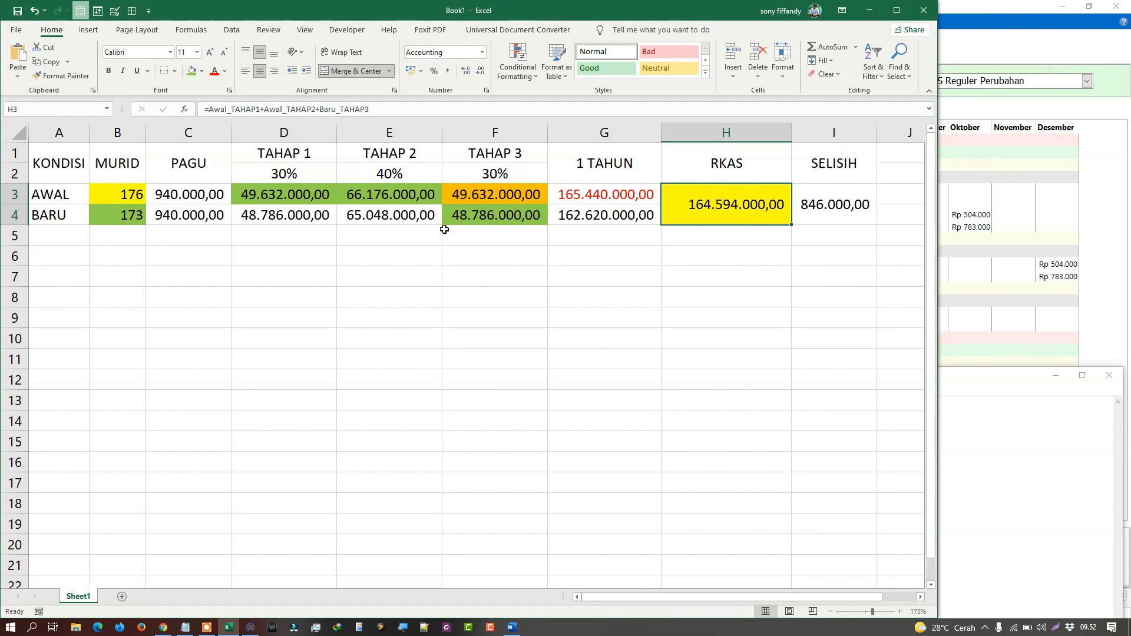
left_click_drag(298, 191, 377, 189)
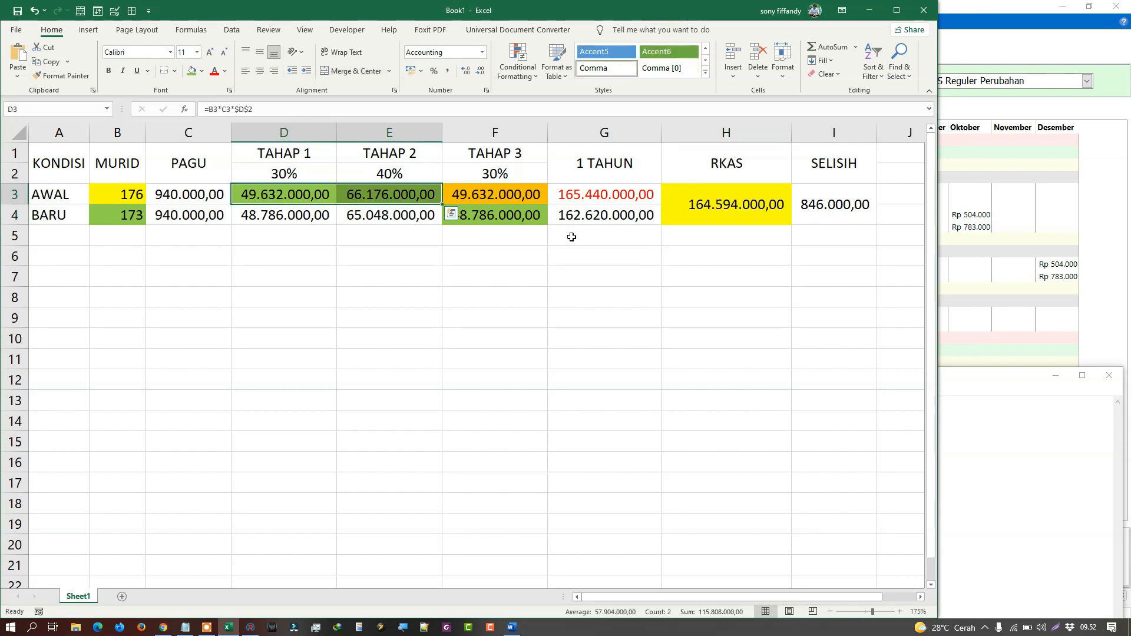
left_click(527, 213, "ctrl")
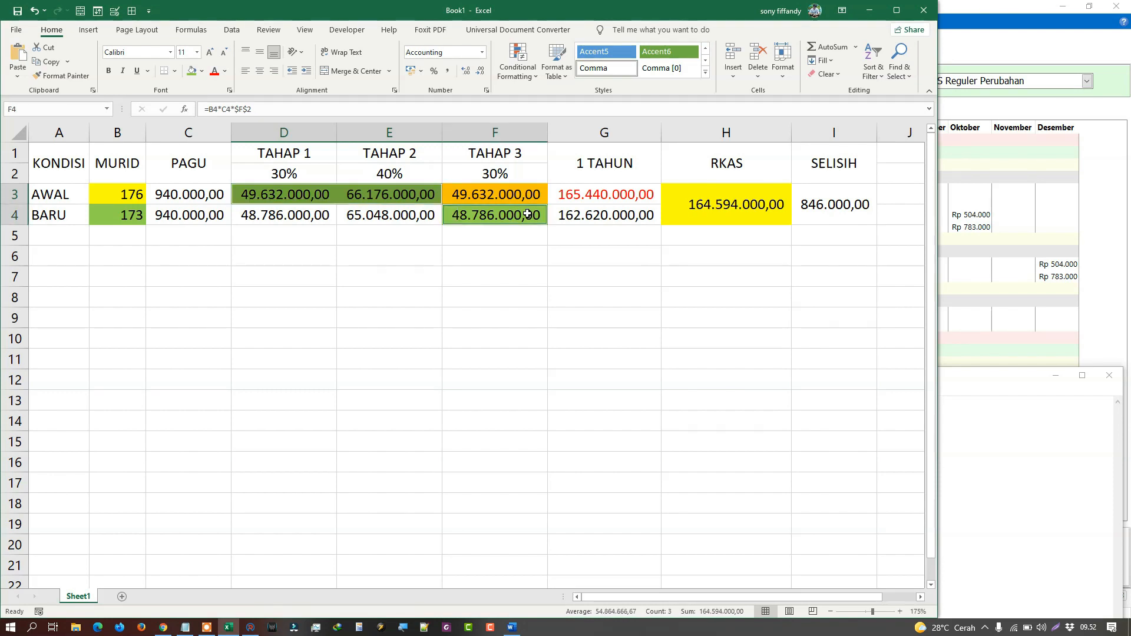
double_click(707, 204)
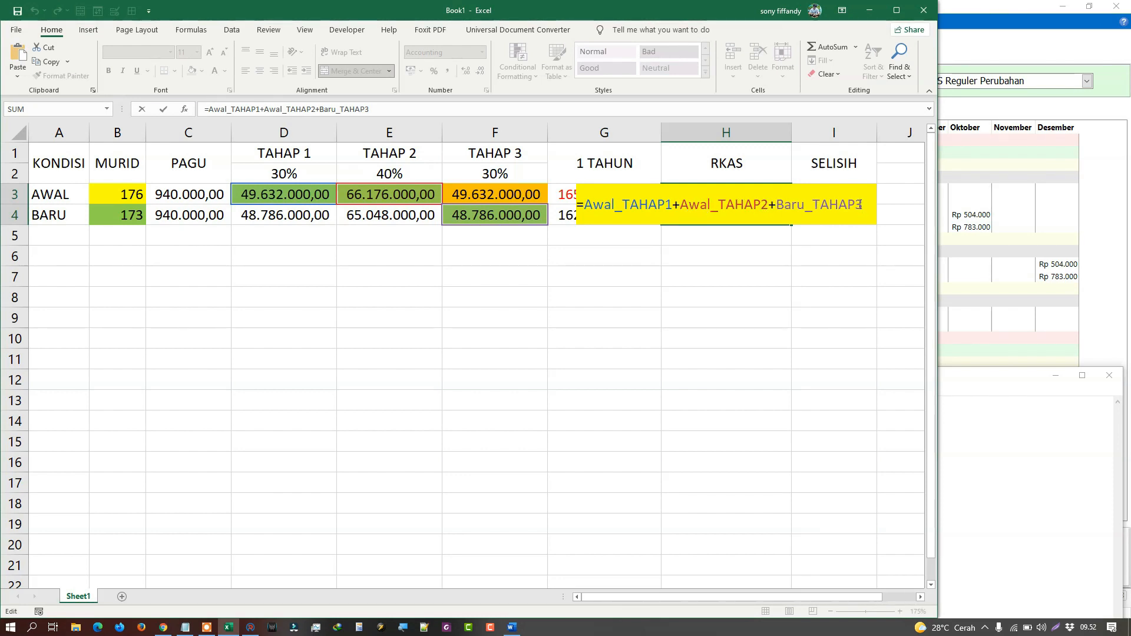
key("Return")
left_click(734, 215)
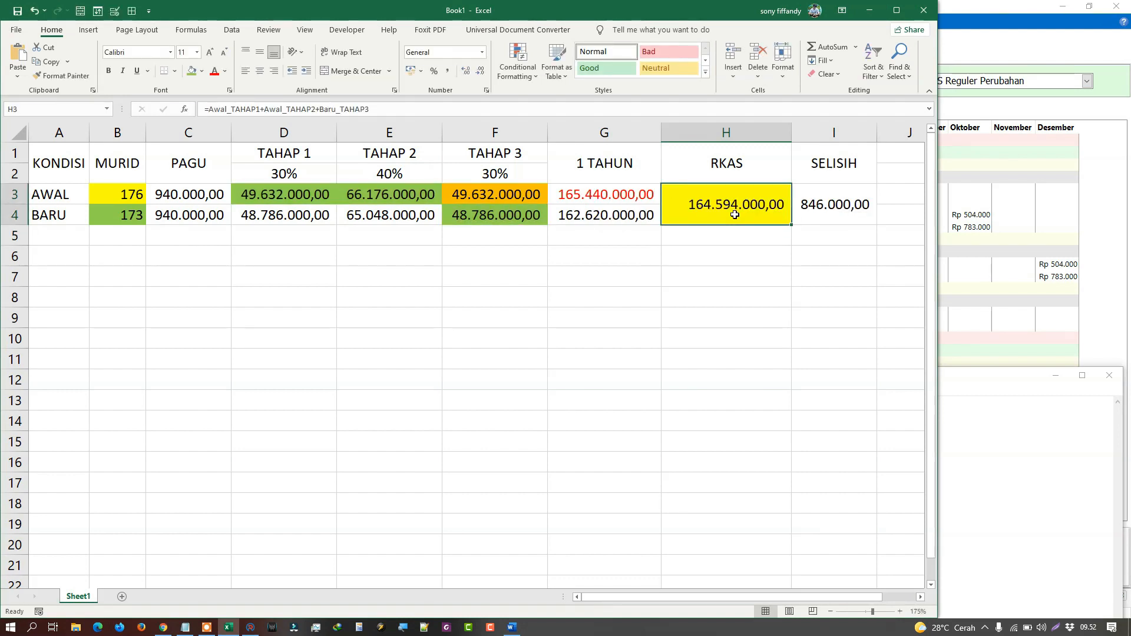
Compare the SELISIH amount in Excel with the Belum figure of the Kertas Kerja in ARKAS.
left_click(810, 210)
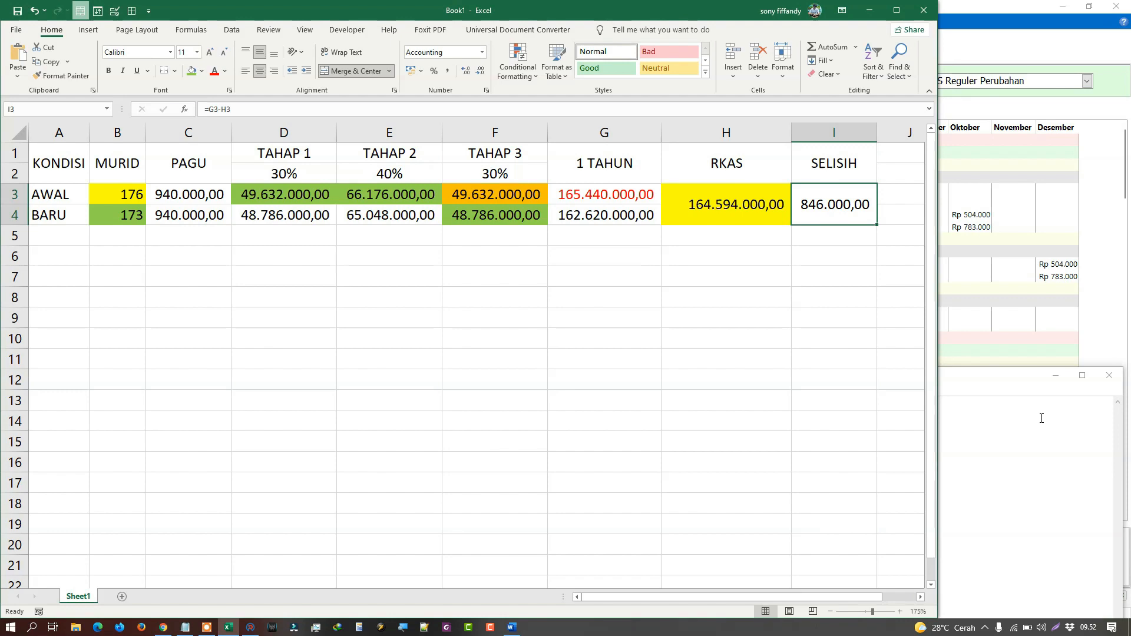
left_click(1019, 319)
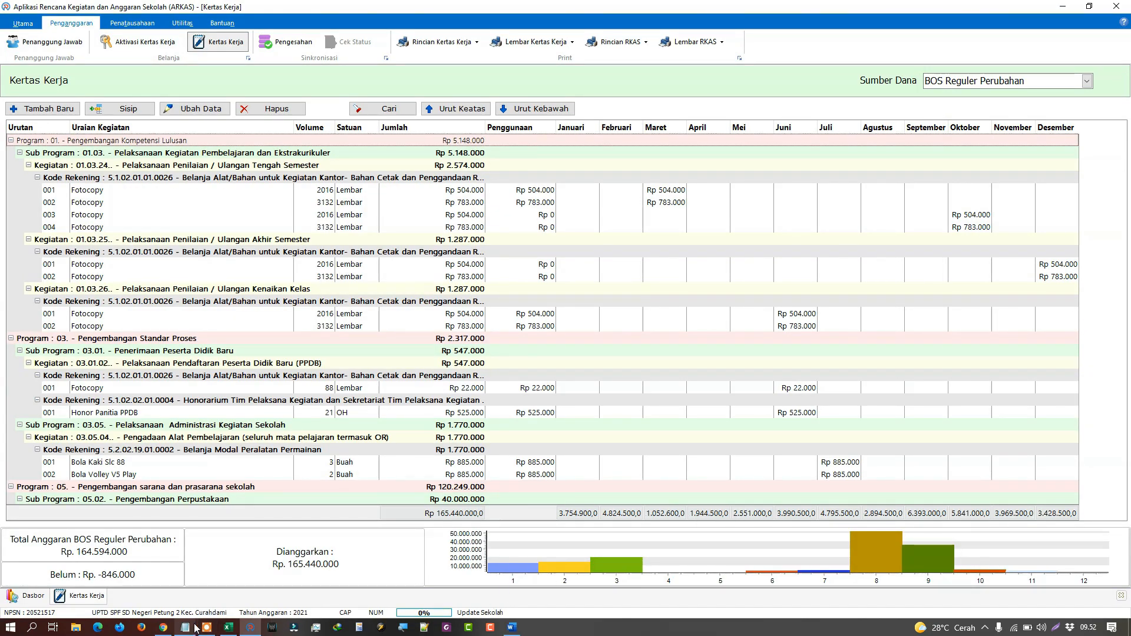
left_click(228, 628)
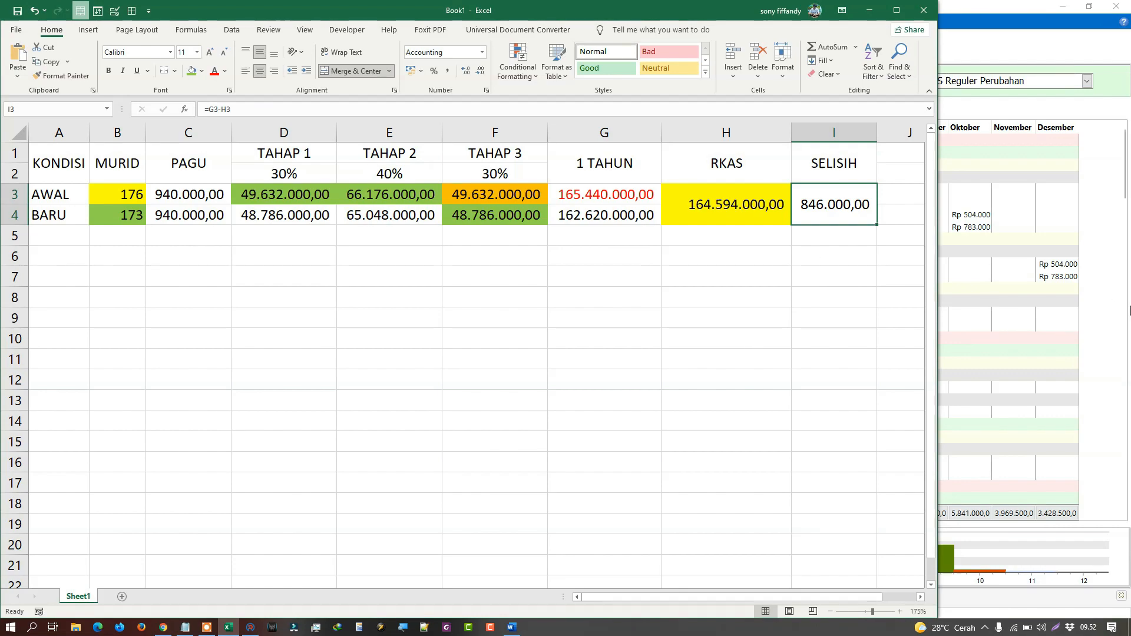
Switch to ARKAS and examine the Kertas Kerja's items and their monthly amounts down to Program 08, including the DAPODIK administration fee.
left_click(1128, 308)
scroll(1066, 271, "down", 10)
scroll(425, 418, "down", 1)
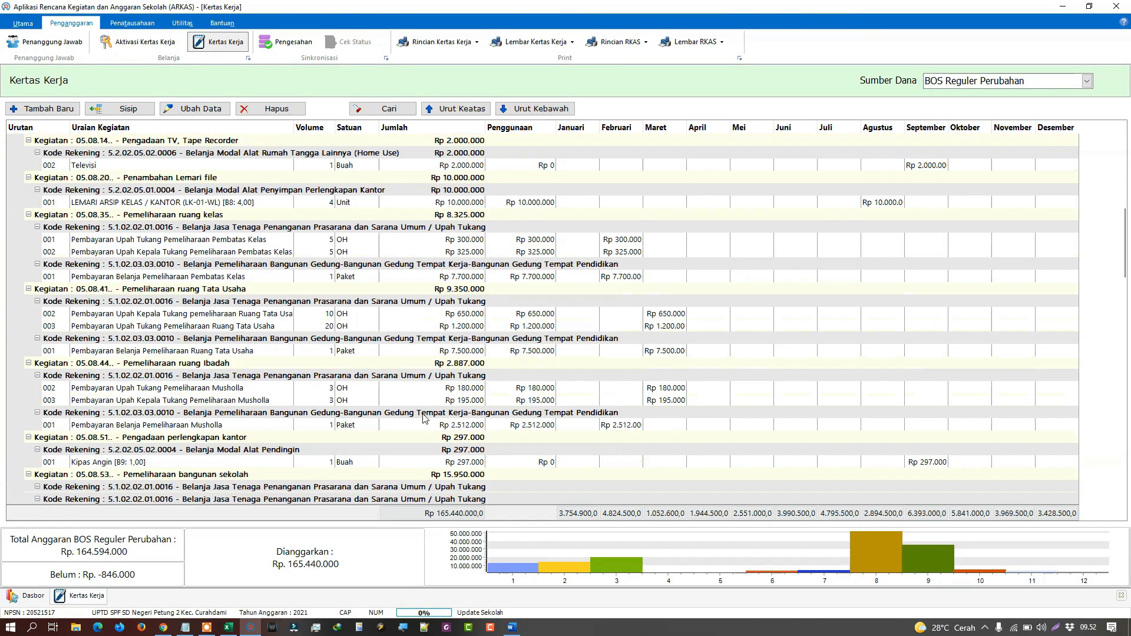
scroll(425, 418, "down", 15)
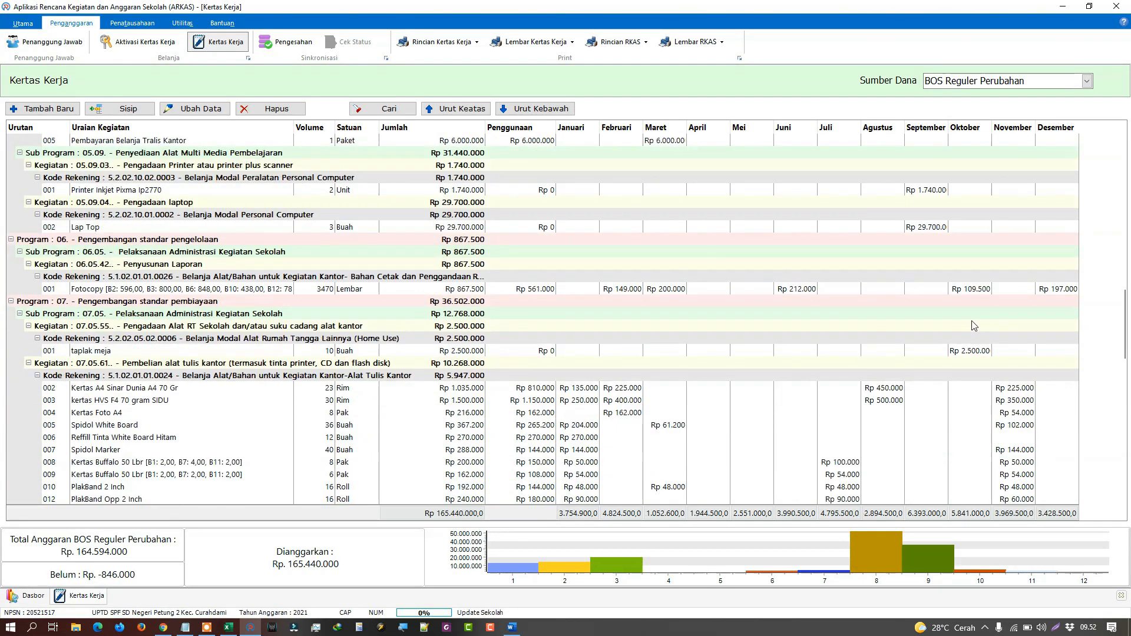
scroll(974, 326, "down", 10)
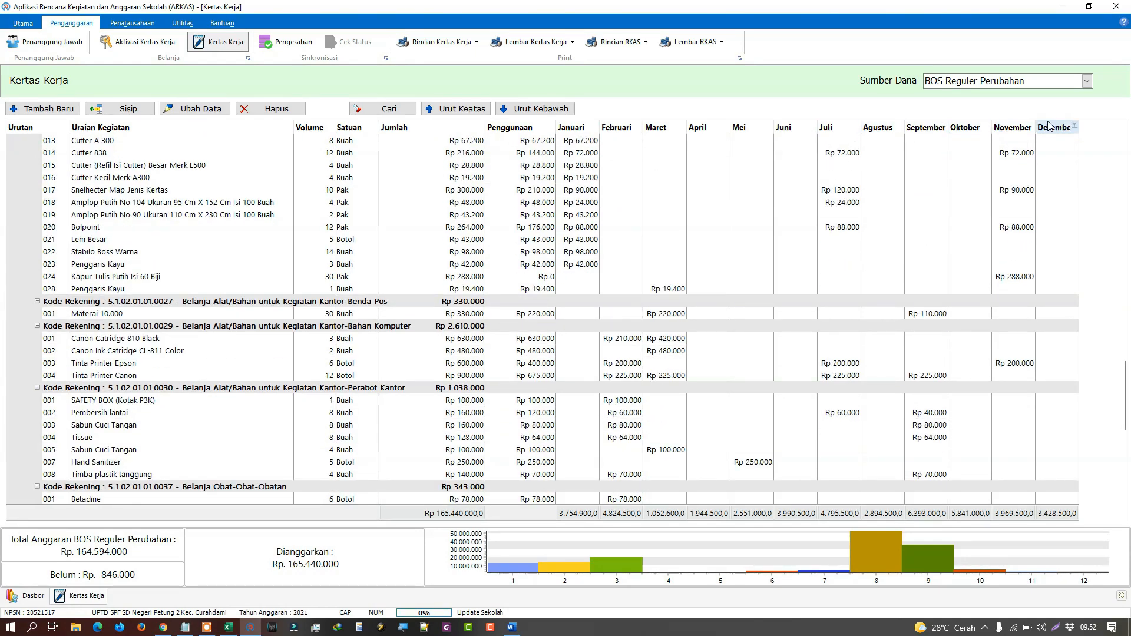
scroll(907, 423, "down", 4)
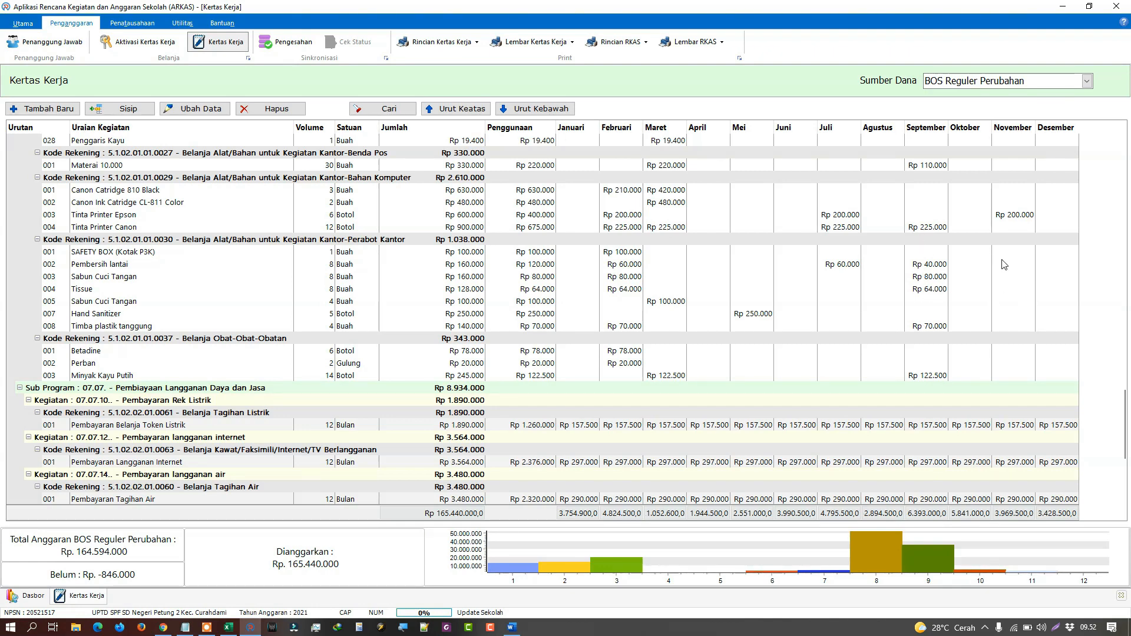
left_click(971, 277)
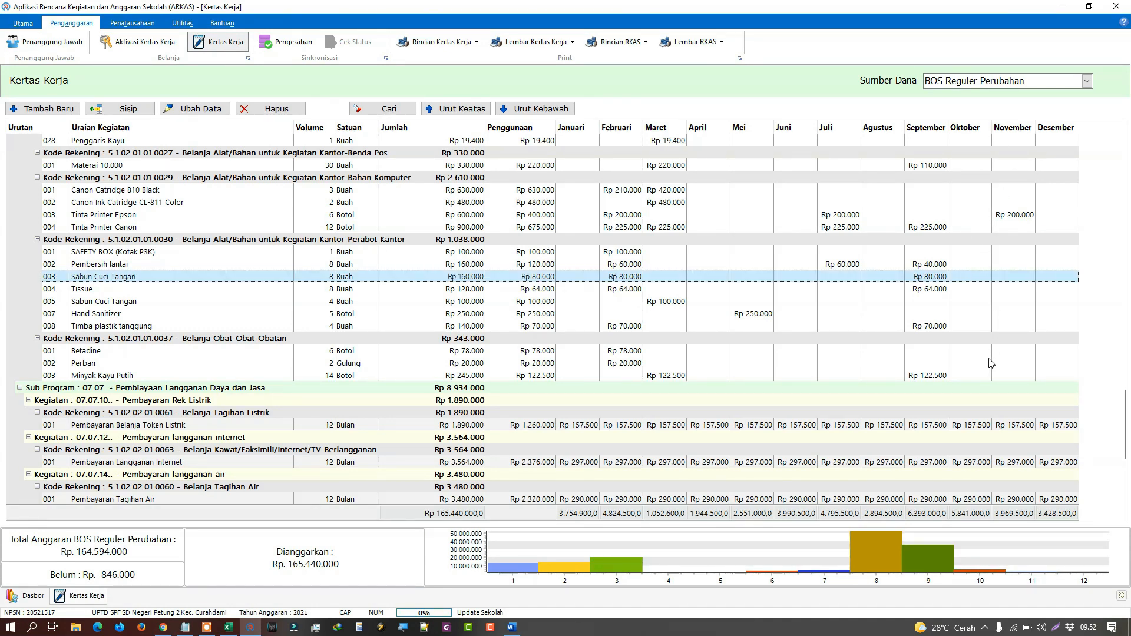
scroll(992, 364, "down", 7)
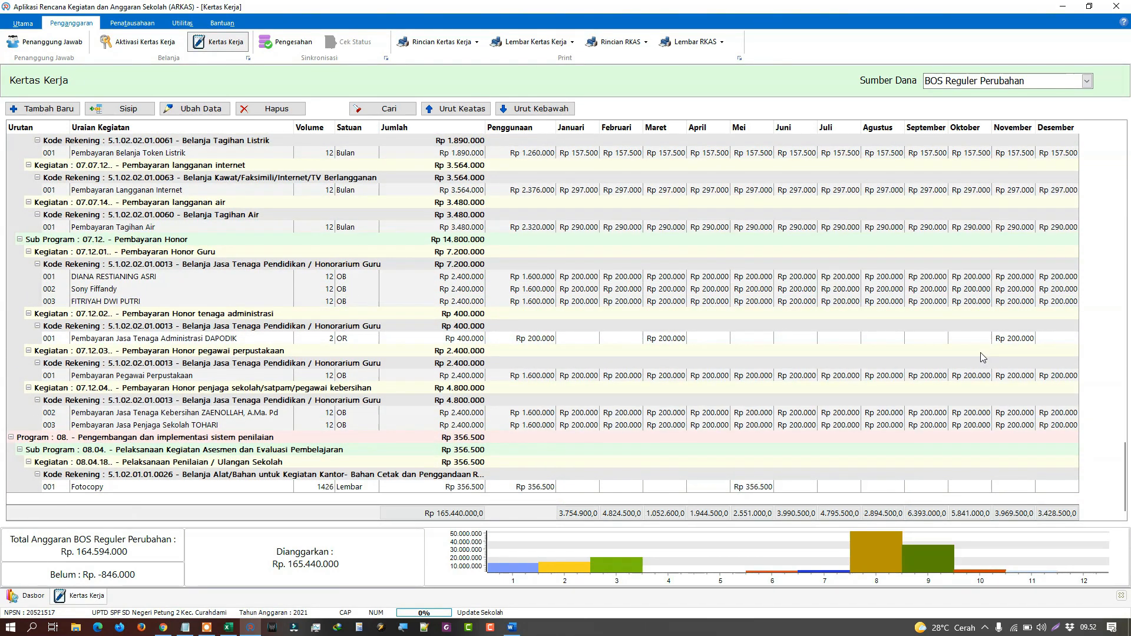
left_click(1012, 340)
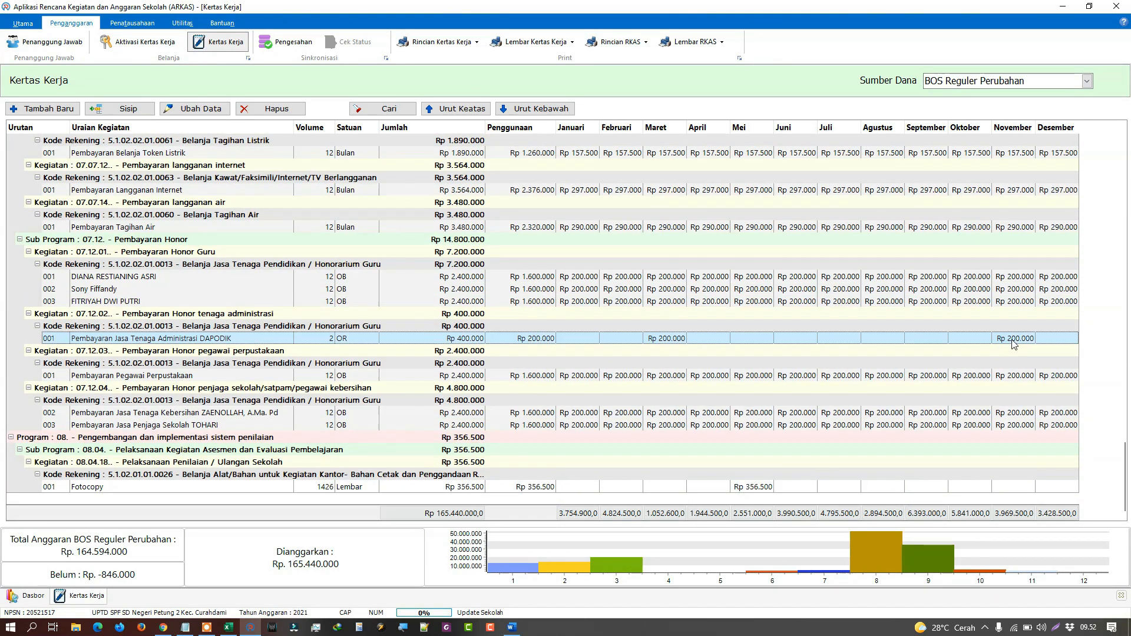
Review the ARKAS items from the honorarium entries back up to Program 07's office supplies, and recheck the SELISIH amount in Excel.
scroll(1013, 344, "up", 4)
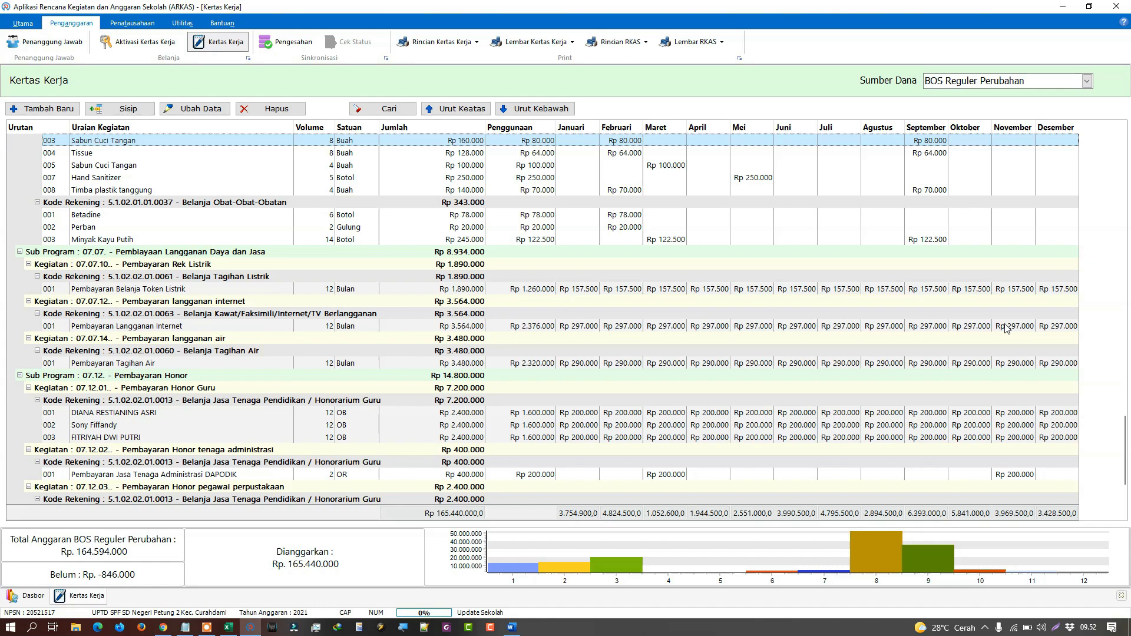
scroll(996, 339, "down", 4)
scroll(975, 372, "up", 10)
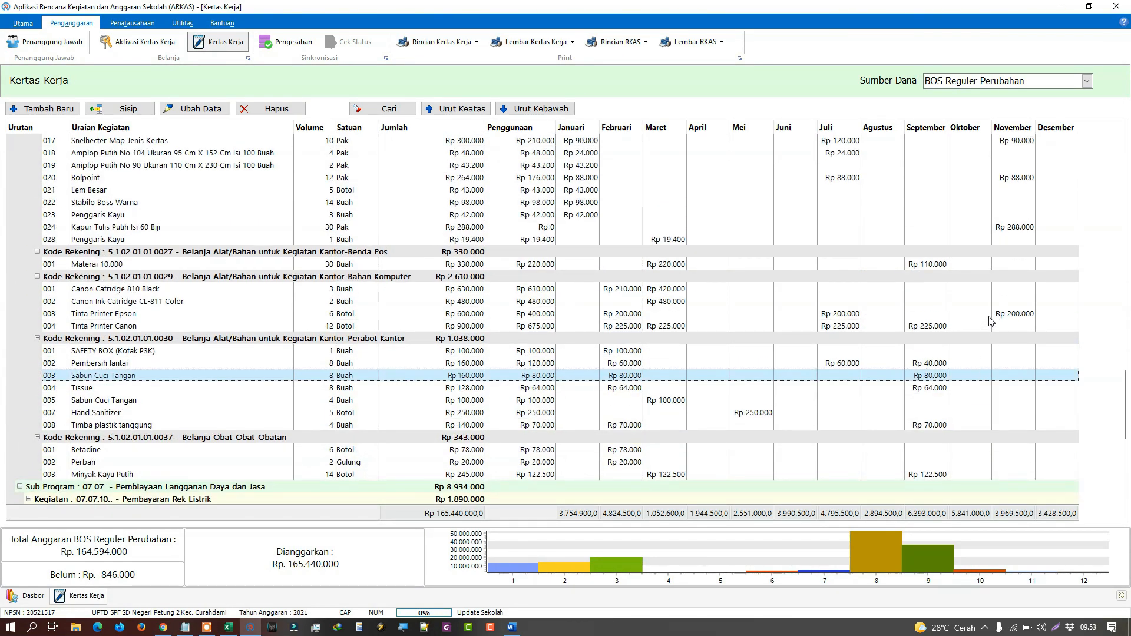
scroll(998, 313, "up", 4)
scroll(1055, 268, "up", 3)
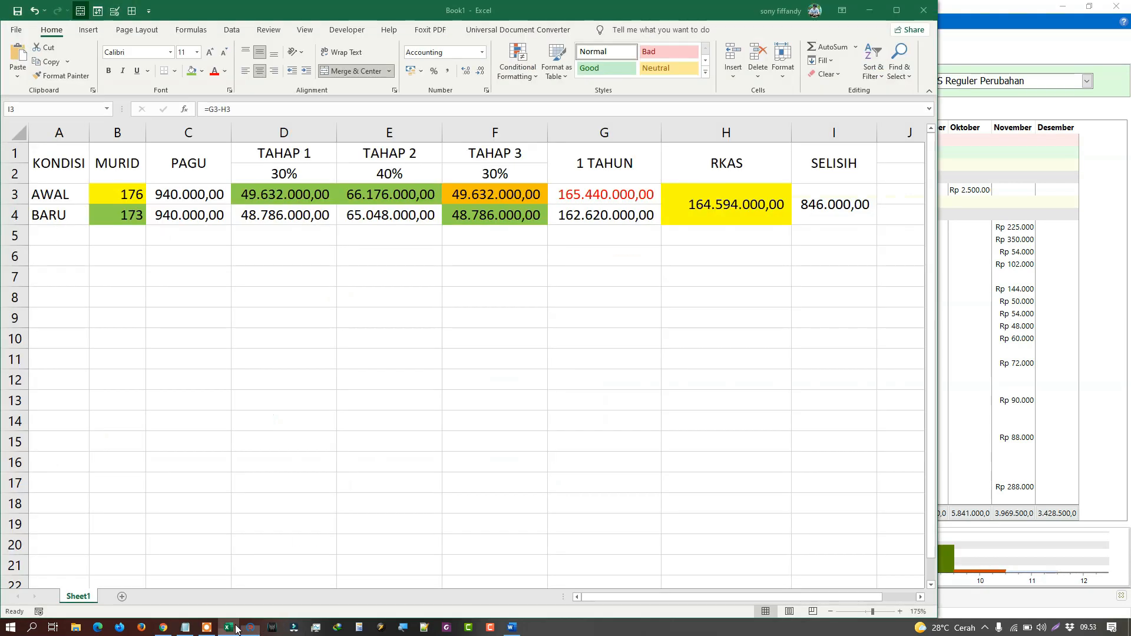
left_click(235, 628)
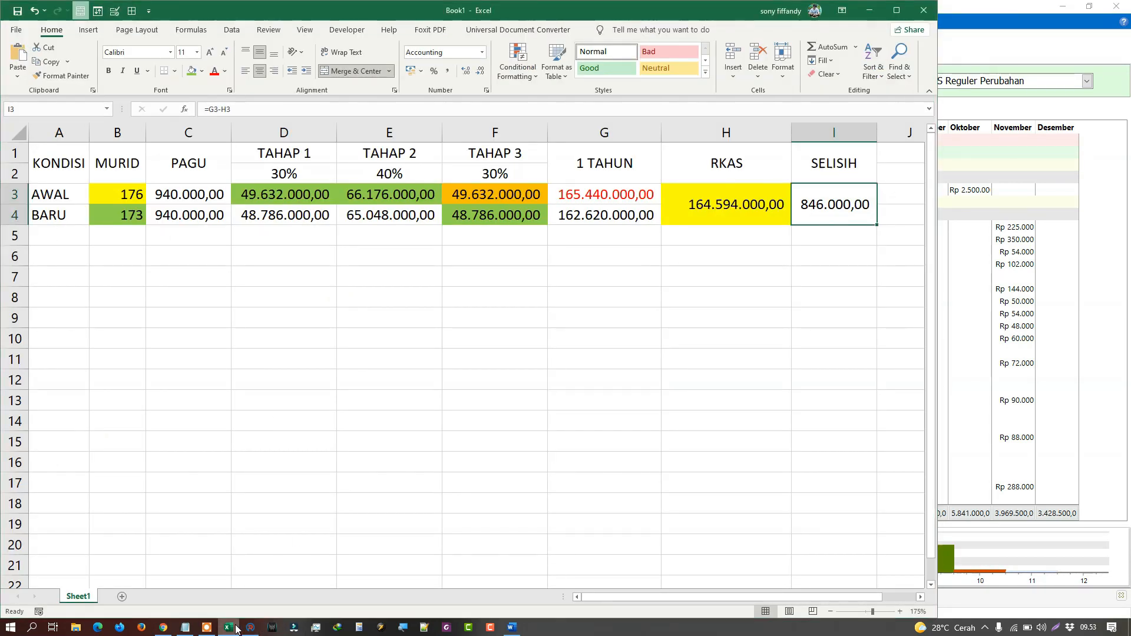
left_click(1076, 395)
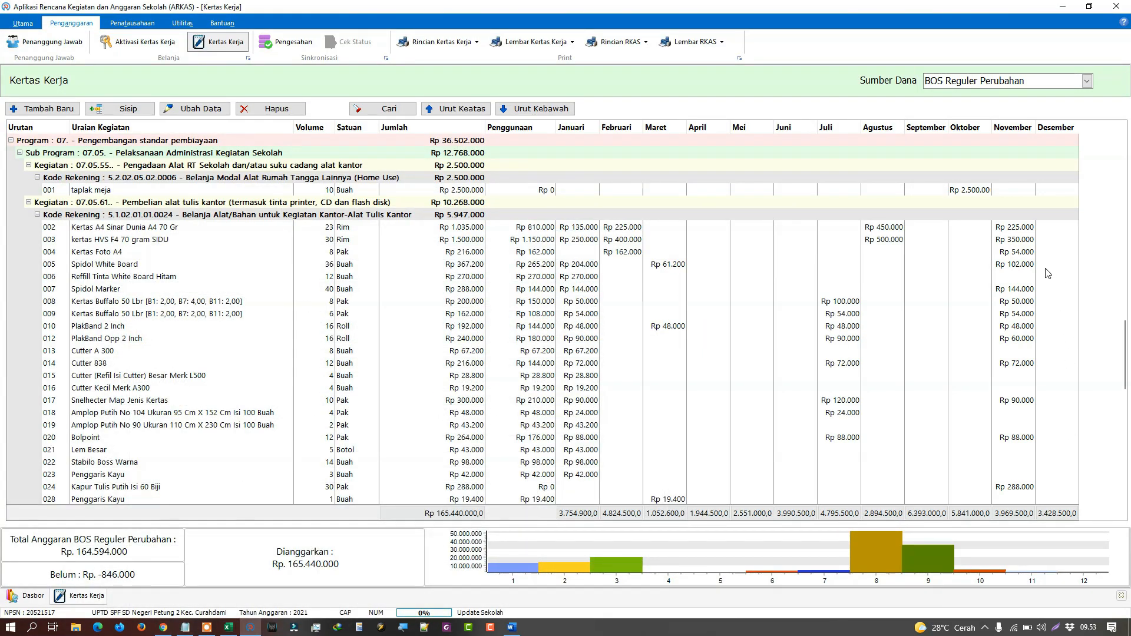
Examine the Kertas Kerja items from Program 01 to the honorarium entries for unspent monthly amounts that can be reduced.
scroll(1048, 272, "up", 5)
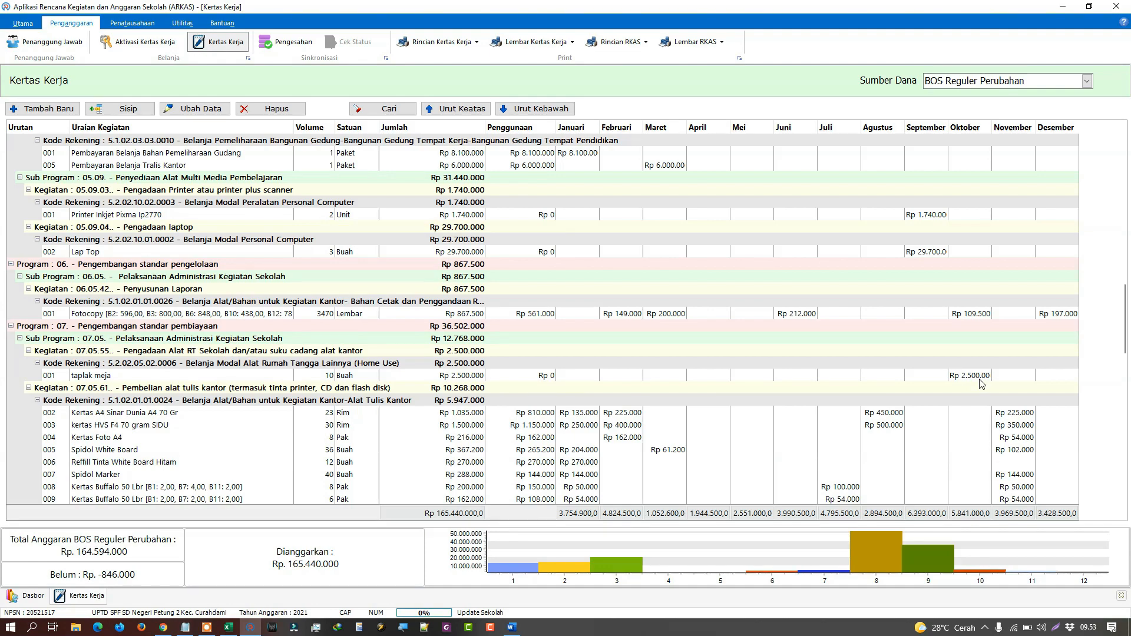
scroll(982, 384, "up", 10)
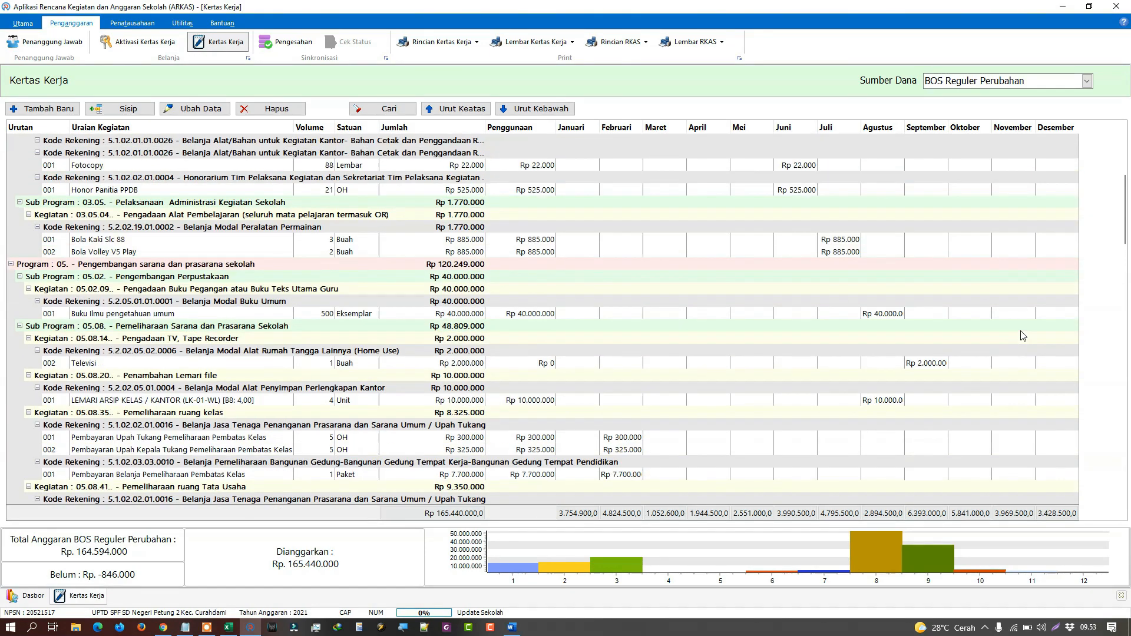
scroll(1023, 336, "up", 6)
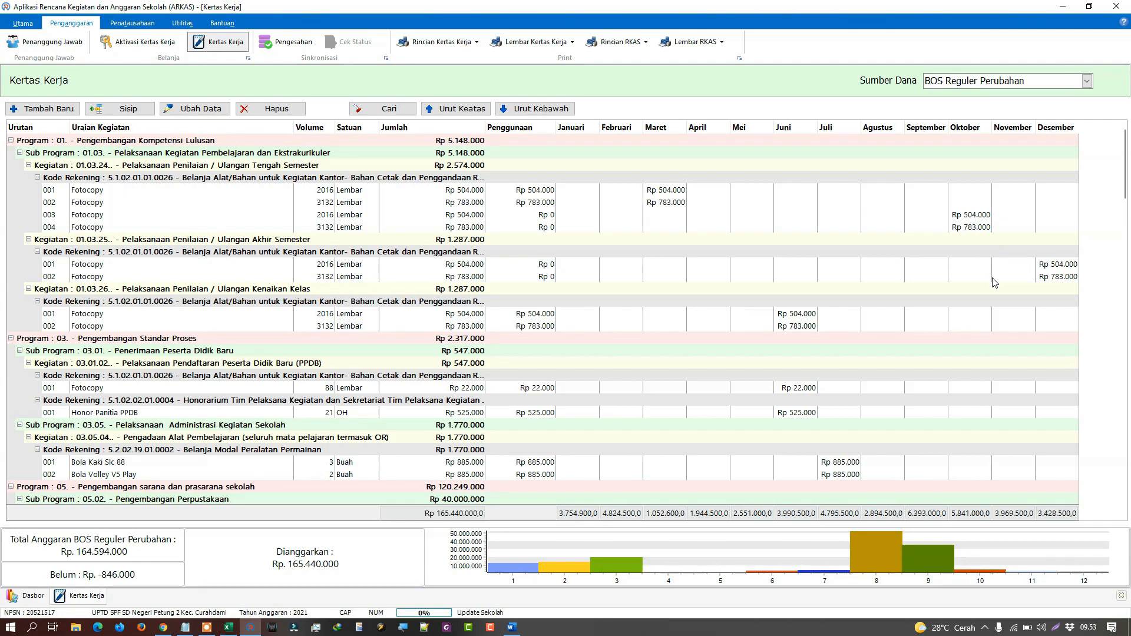
scroll(994, 276, "down", 15)
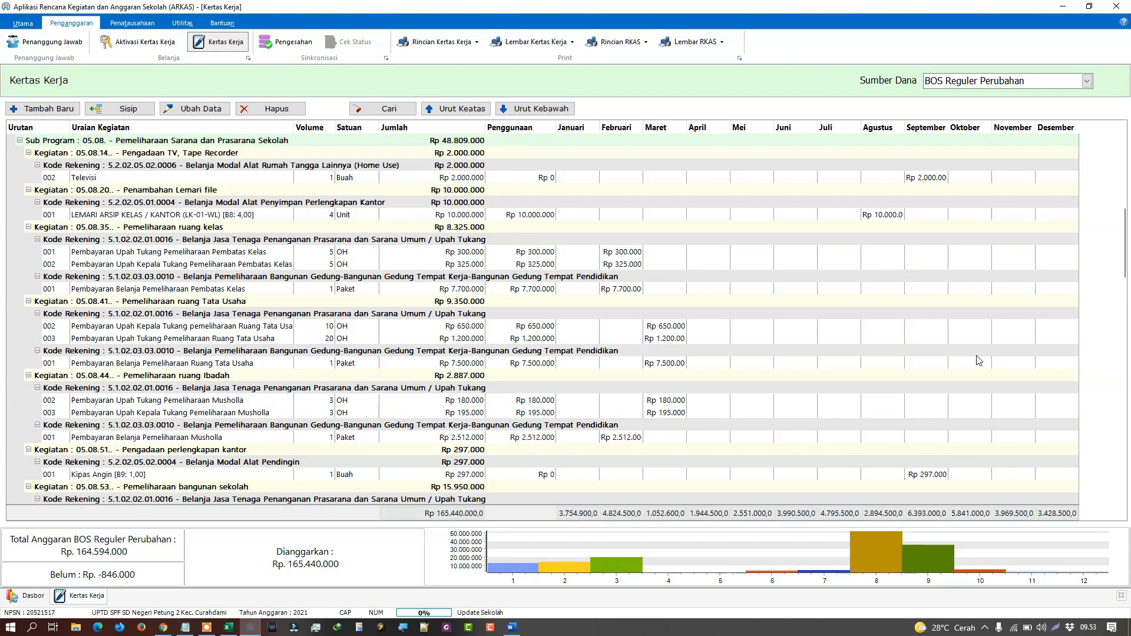
scroll(978, 361, "down", 9)
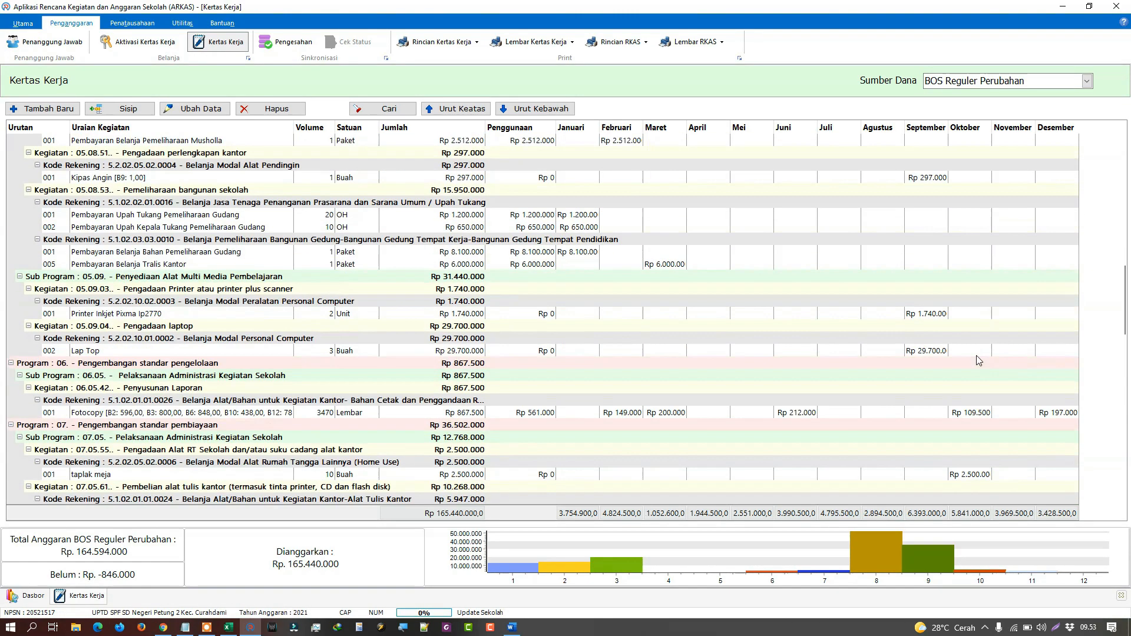
scroll(978, 360, "down", 4)
scroll(978, 361, "down", 11)
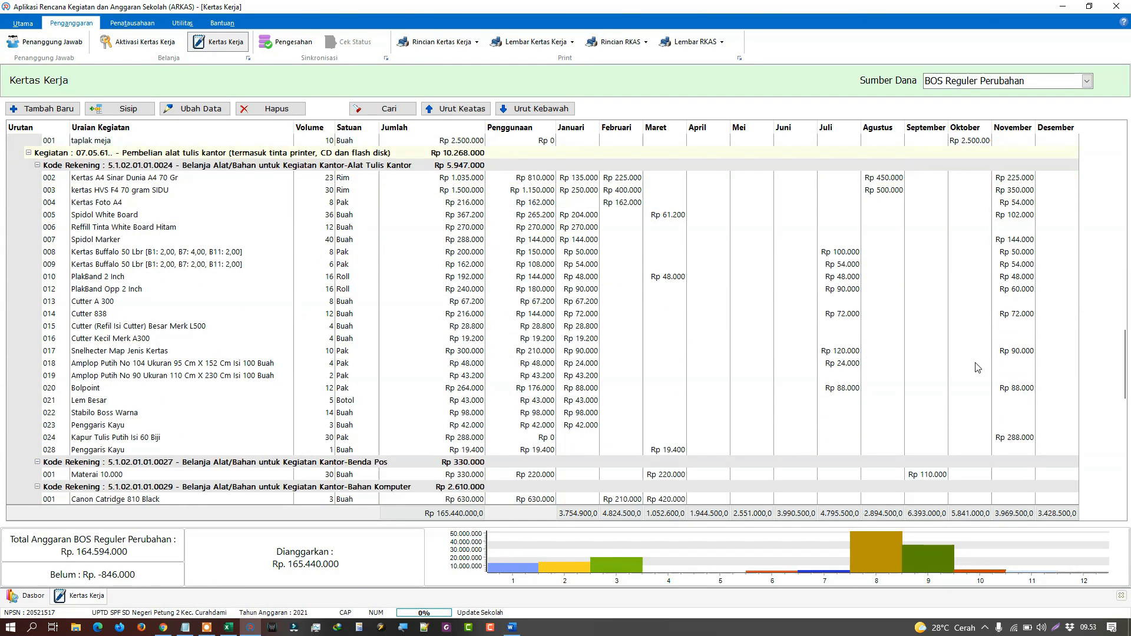
scroll(975, 383, "down", 9)
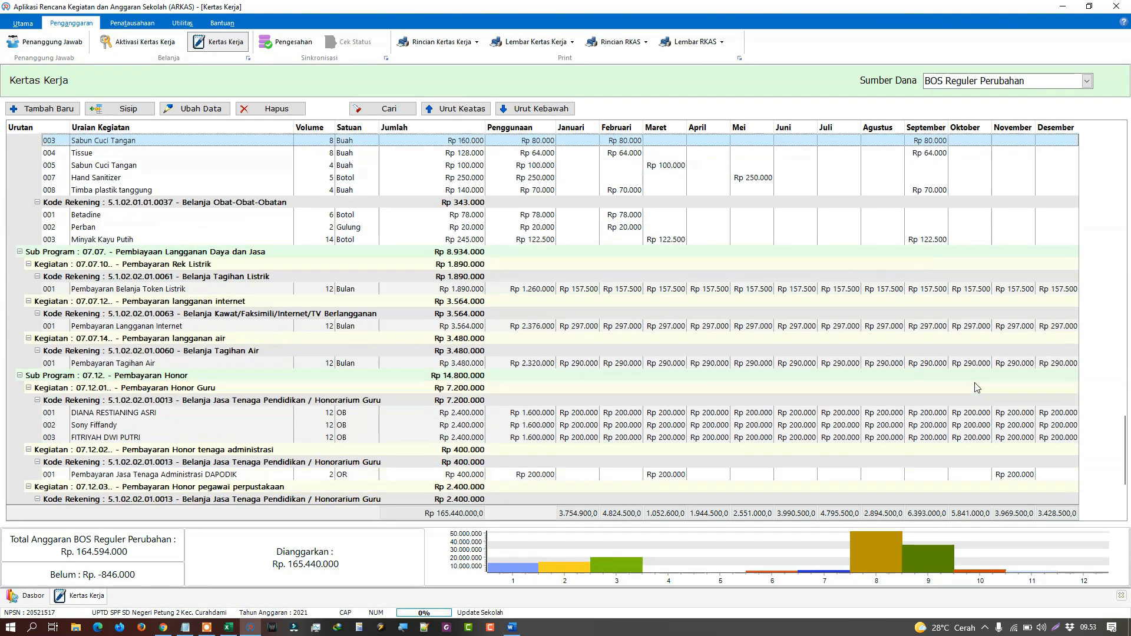
scroll(958, 411, "up", 20)
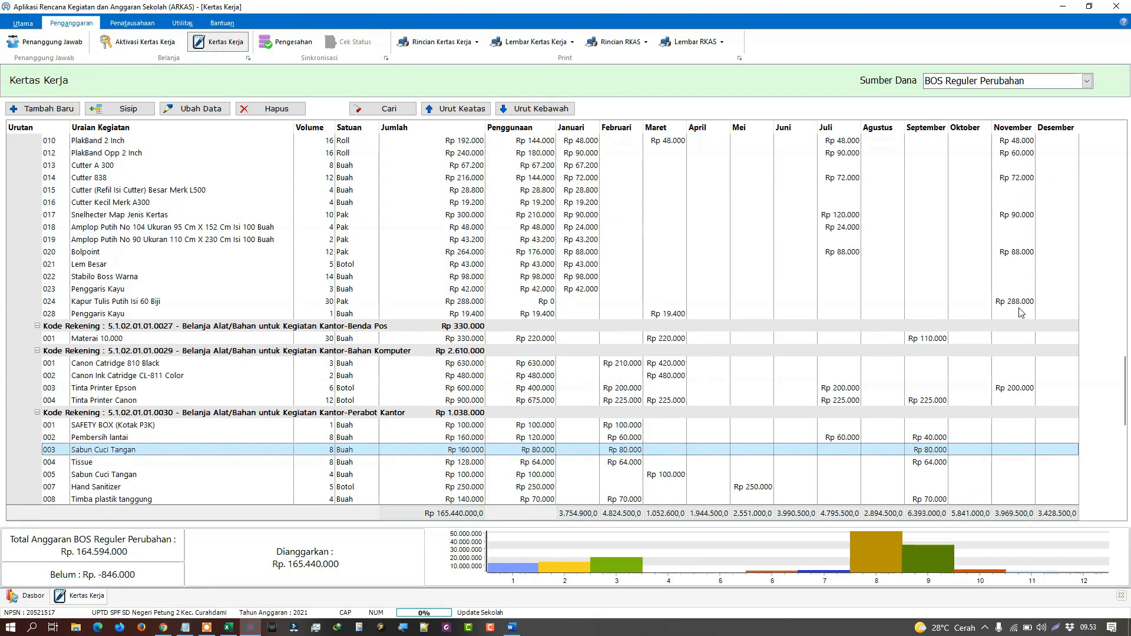
scroll(1021, 312, "up", 4)
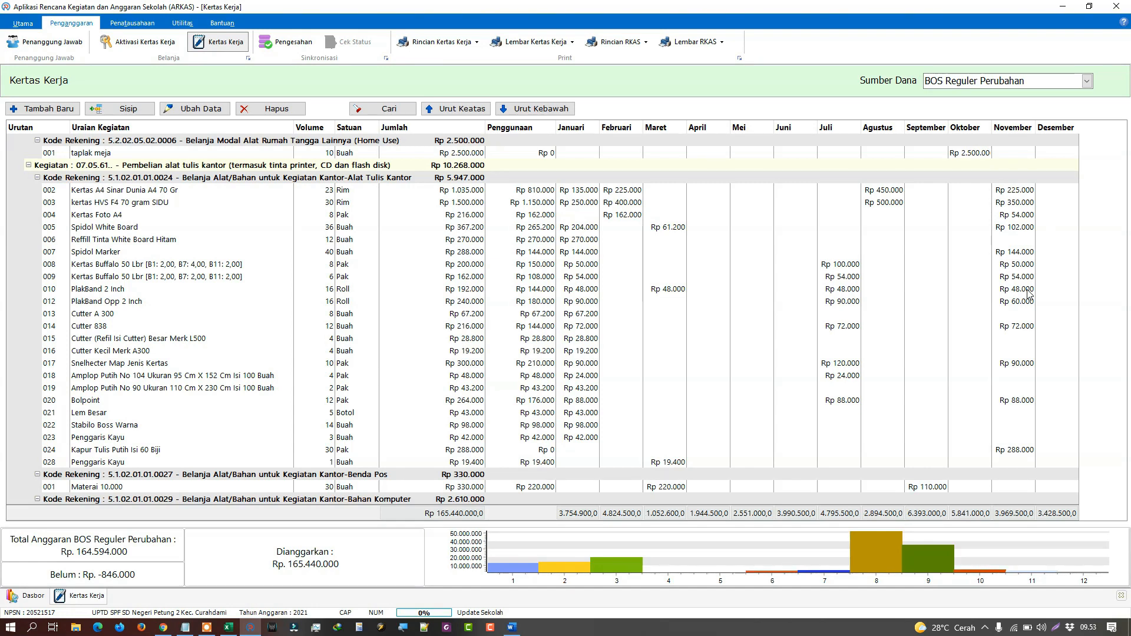
Remove the November allocation from the PlakBand 2 Inch item and save the change.
left_click(1027, 291)
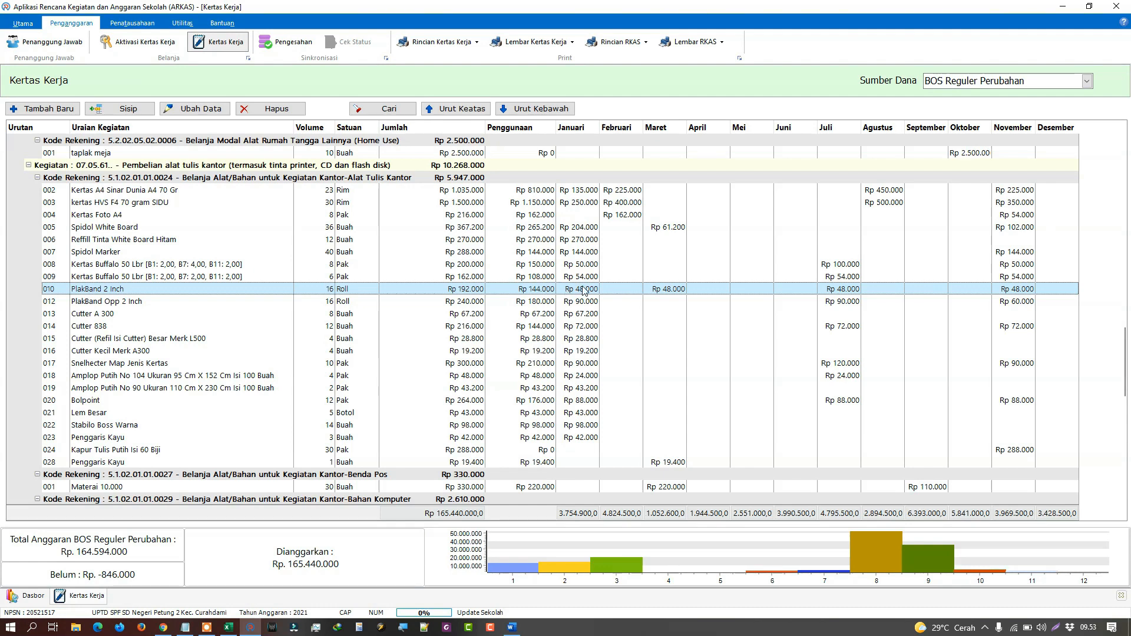
left_click(213, 119)
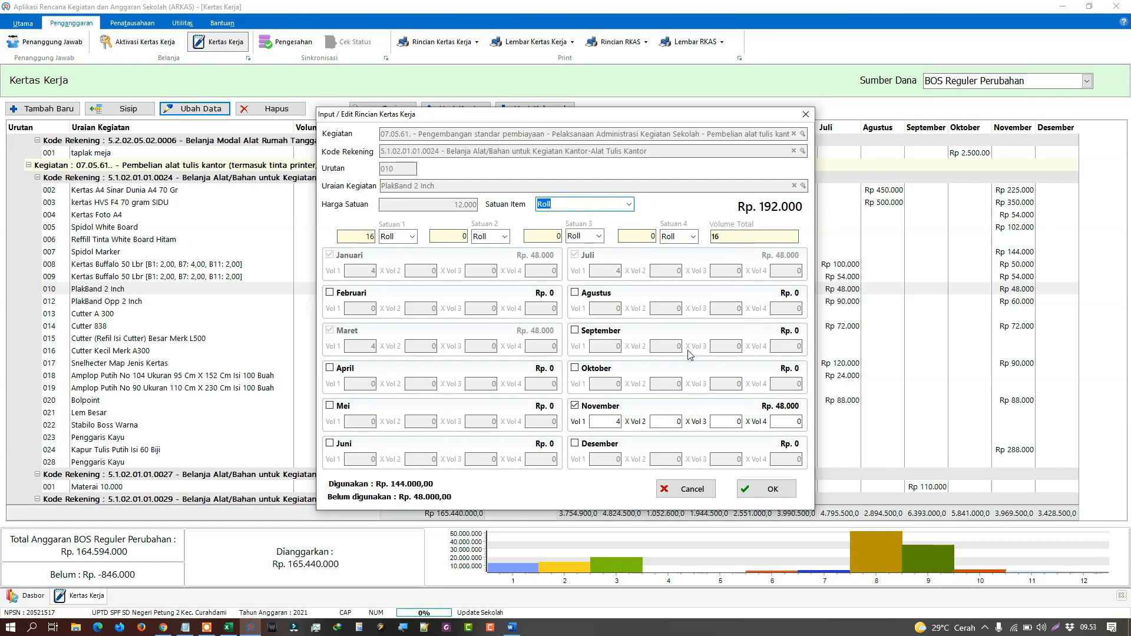
left_click(575, 406)
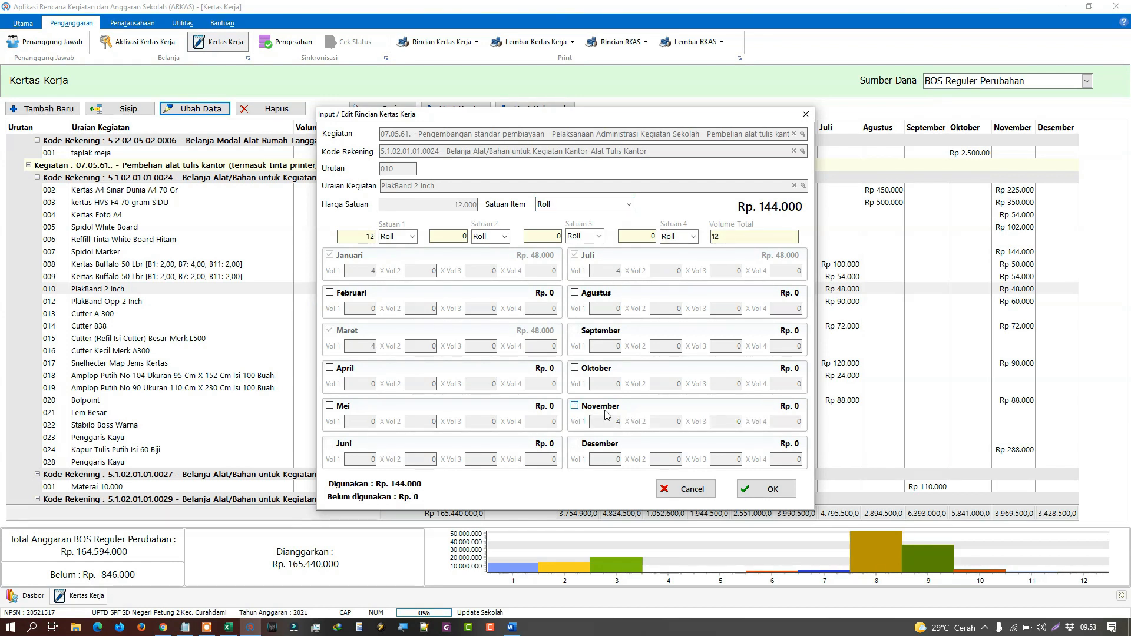
left_click(772, 489)
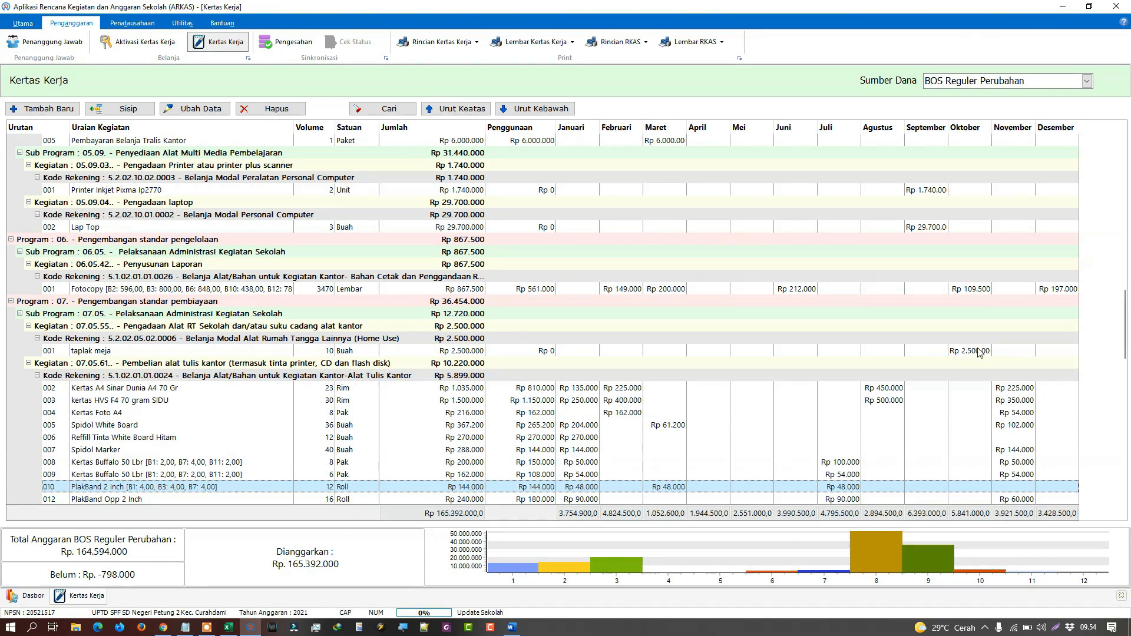
Delete the Kapur Tulis Putih Isi 60 Biji item from the office stationery purchases.
left_click(1025, 474)
scroll(1025, 453, "down", 7)
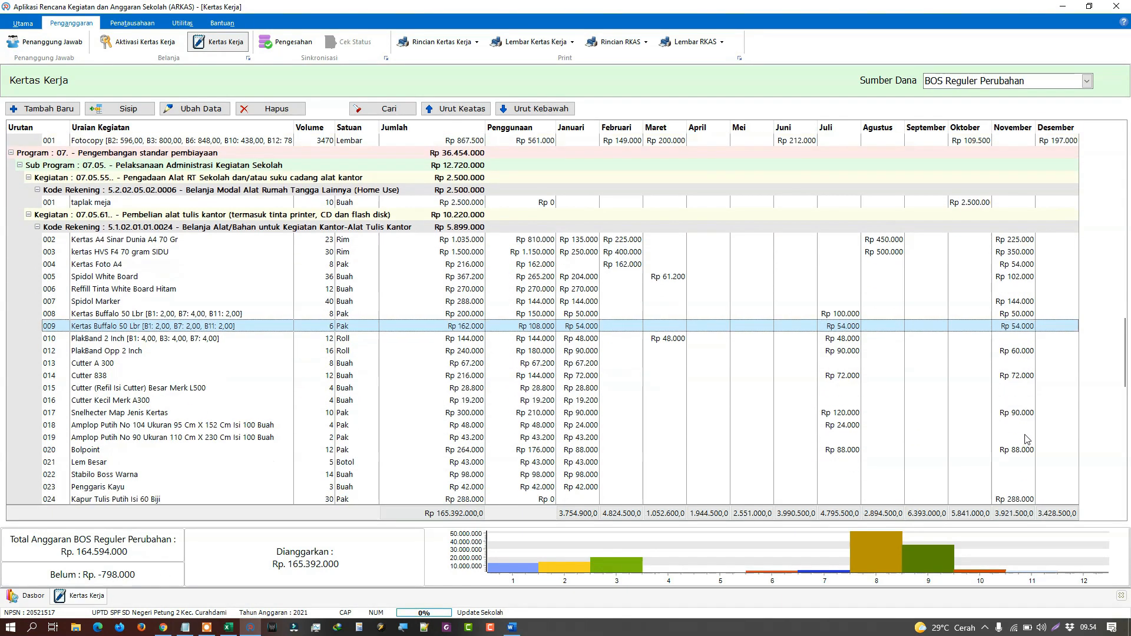
left_click(1014, 389)
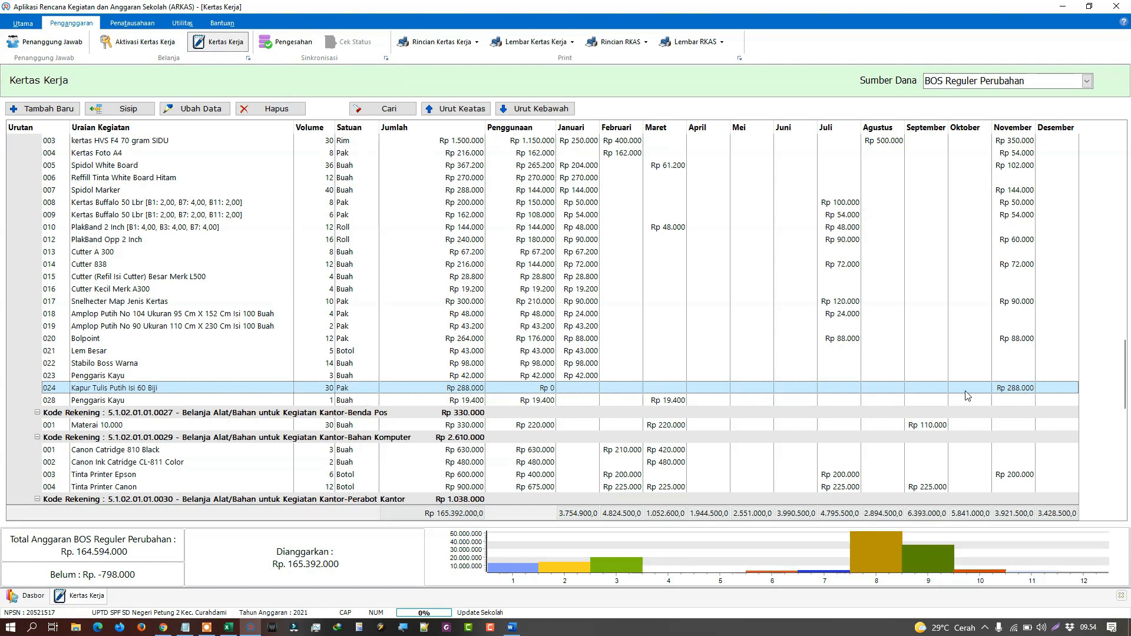
left_click(274, 109)
left_click(567, 356)
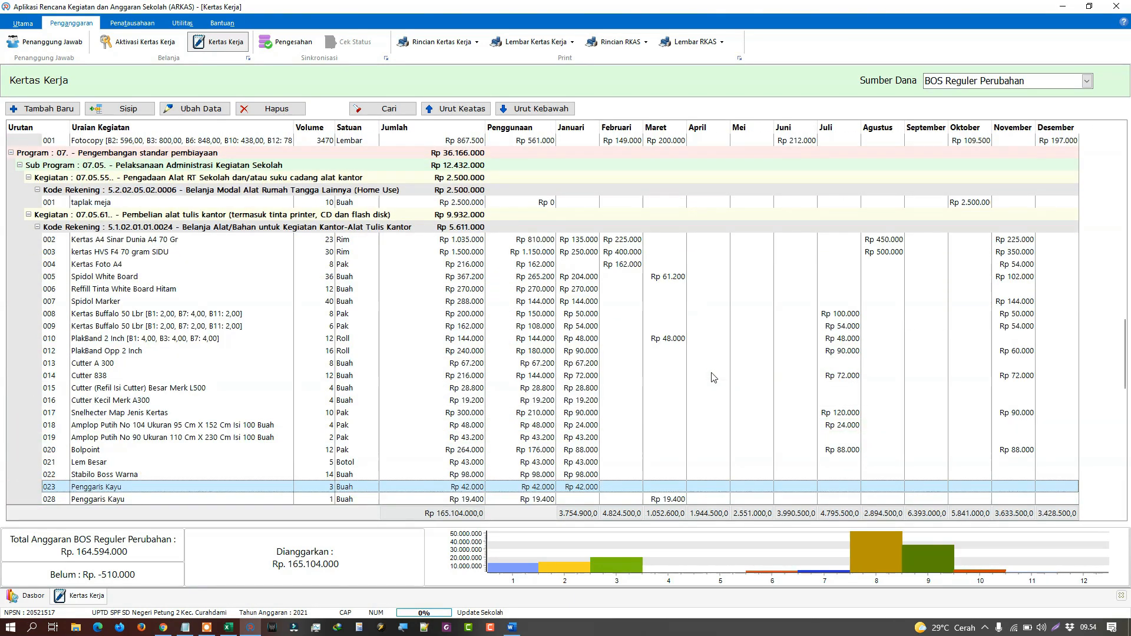
Remove the September allocation from the Tinta Printer Canon item under Bahan Komputer and save the change.
left_click(713, 377)
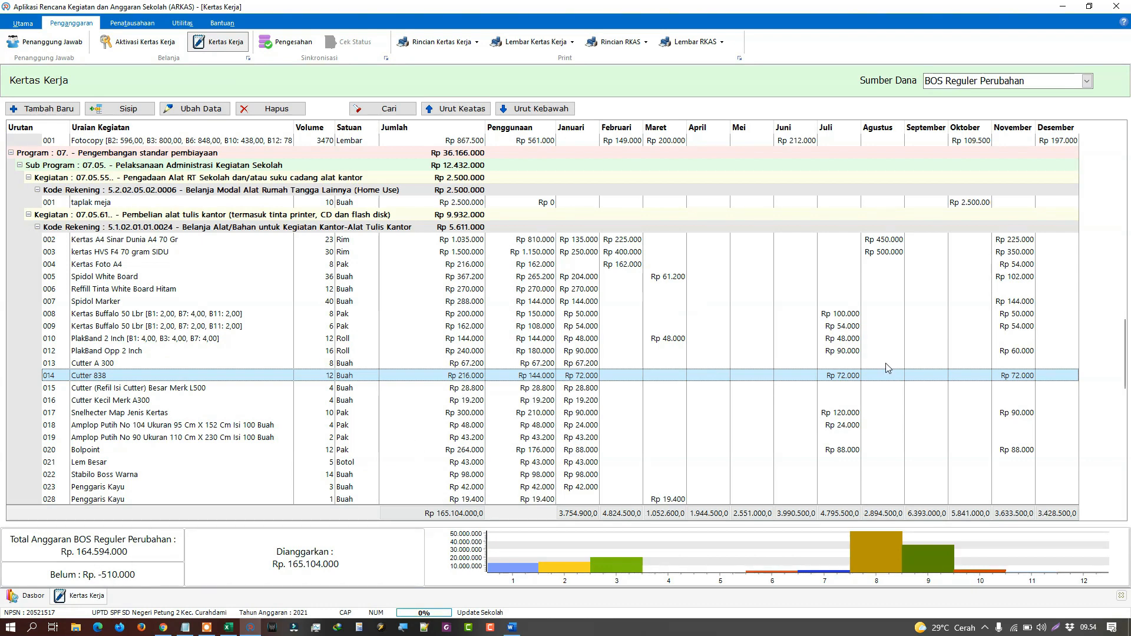
left_click(1001, 251)
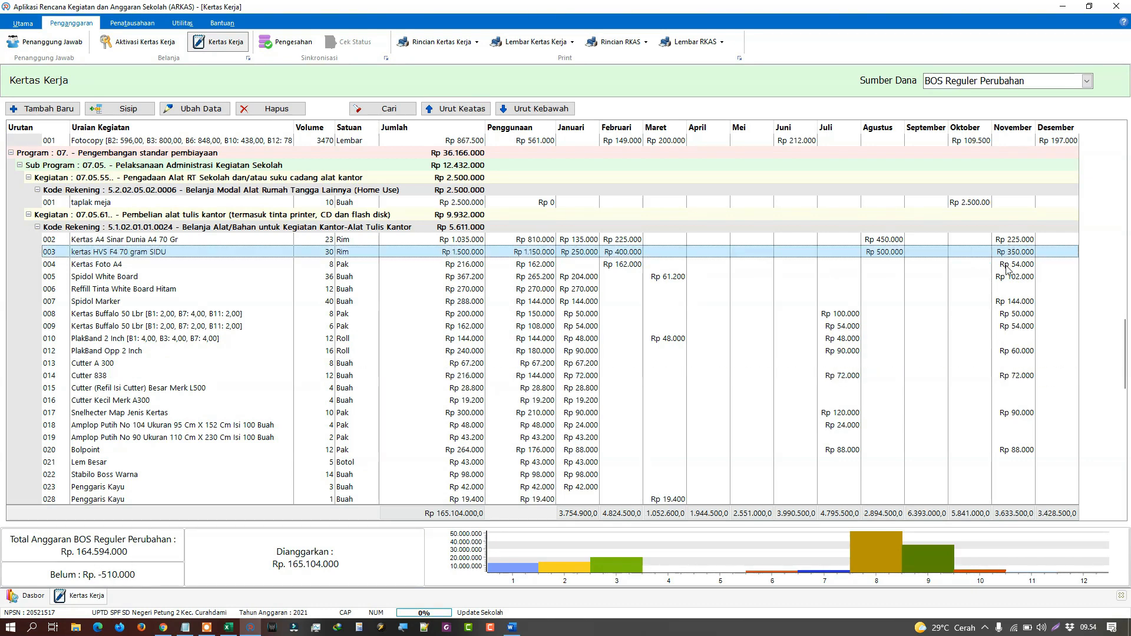
scroll(999, 377, "down", 4)
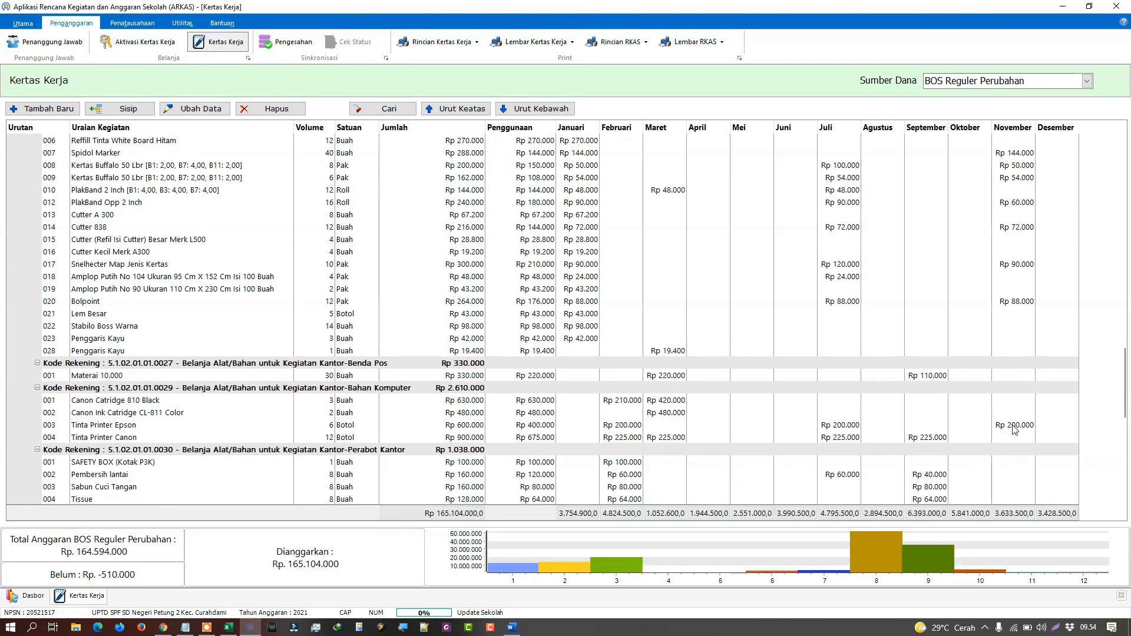
left_click(1014, 428)
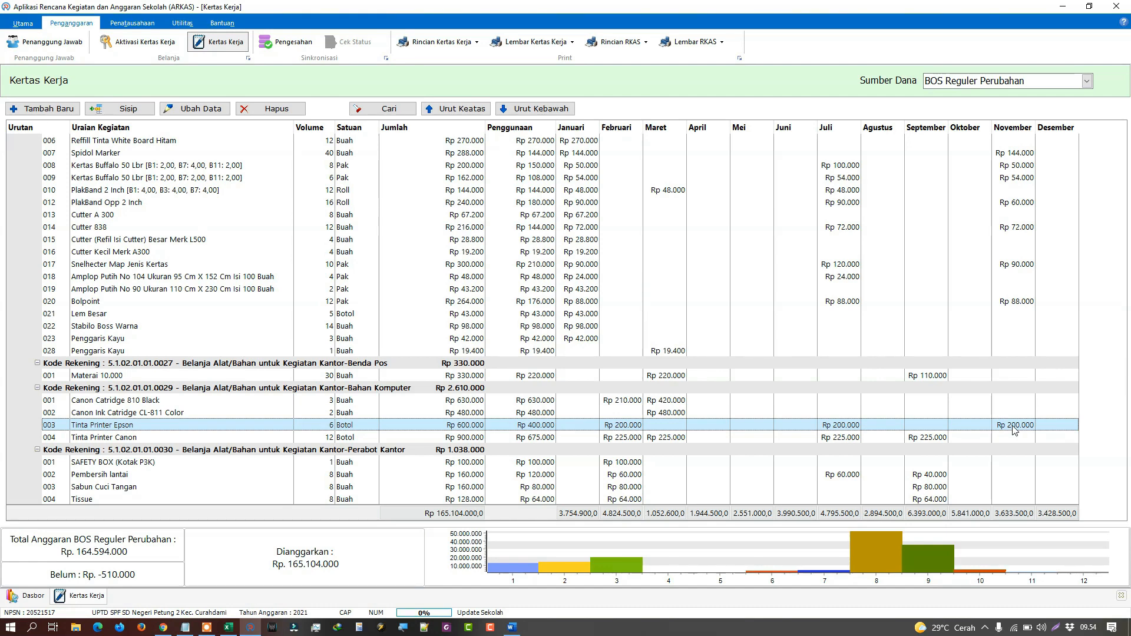
left_click(936, 438)
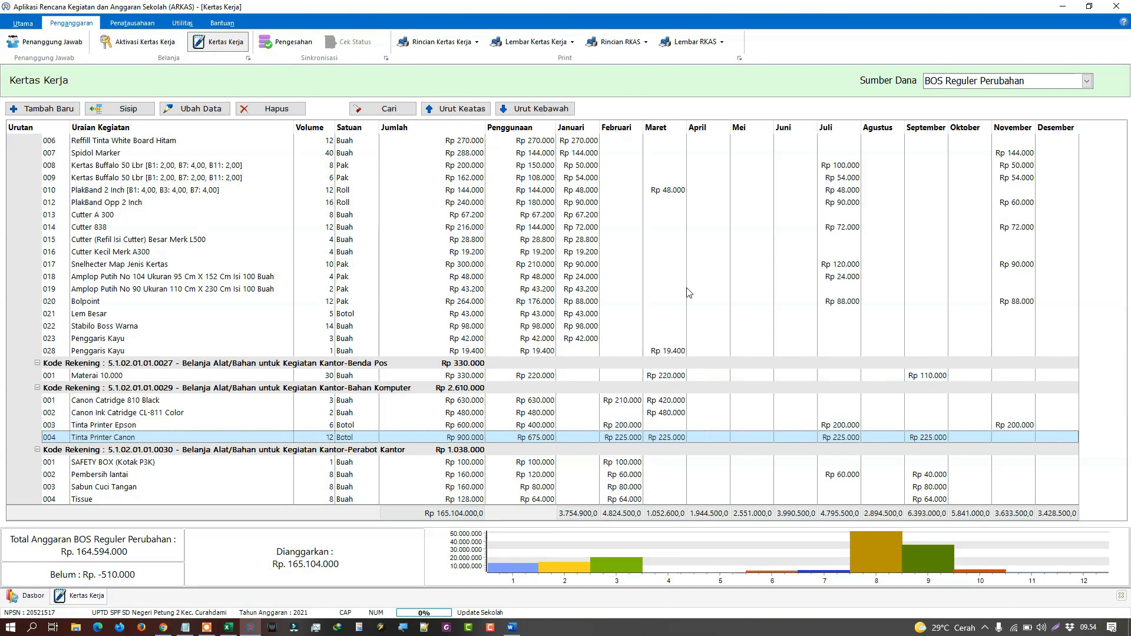
left_click(201, 109)
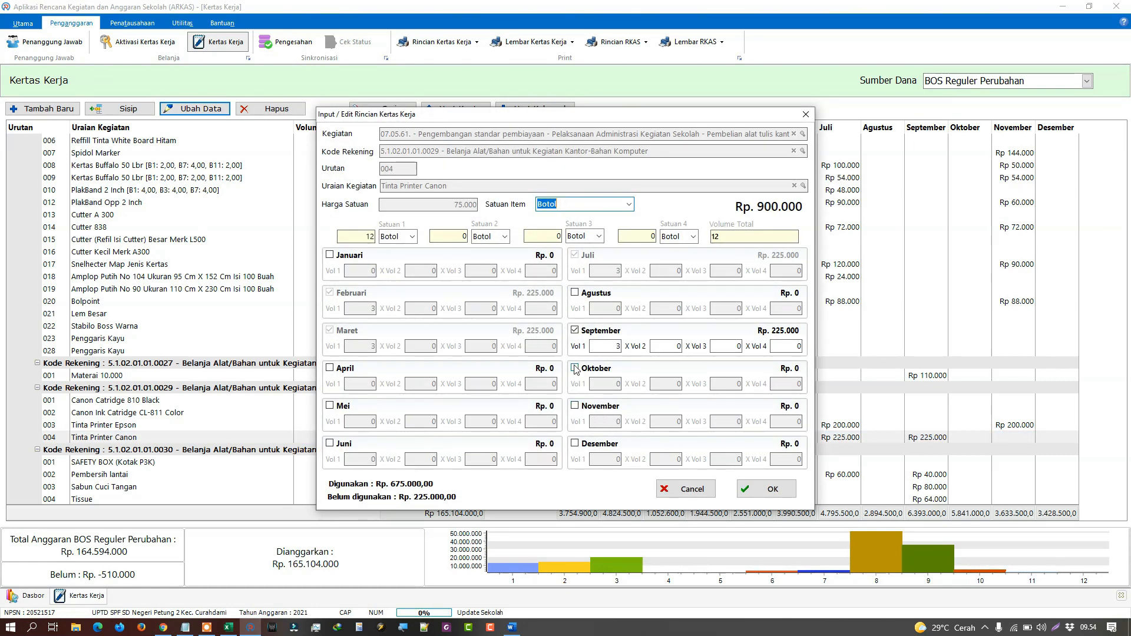
left_click(576, 332)
left_click(759, 498)
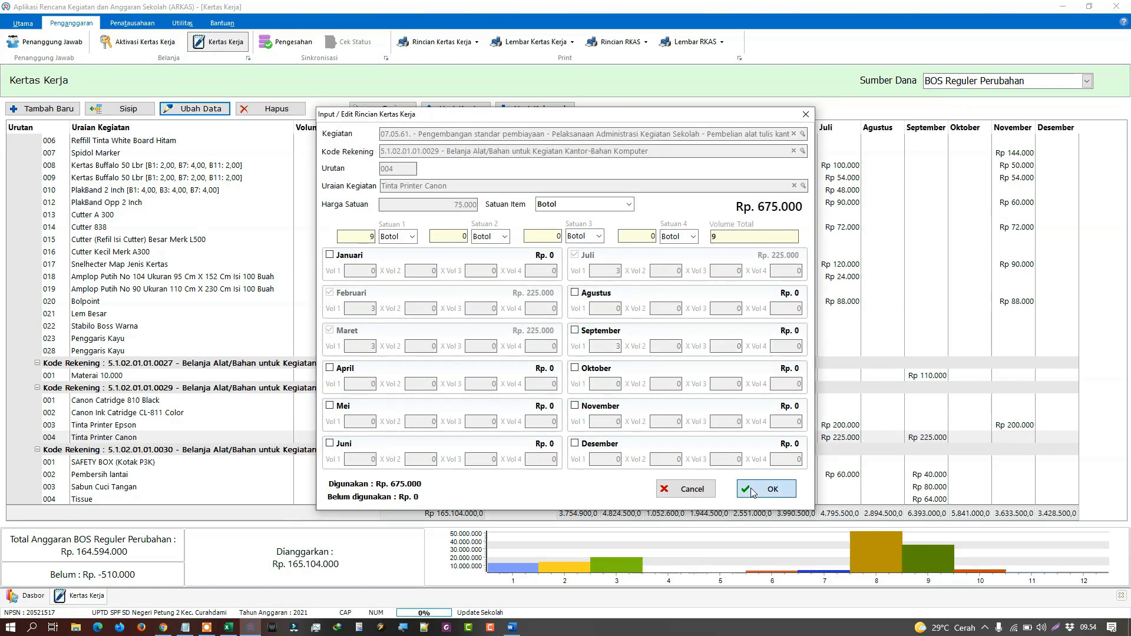
Remove the November allocation from the Tinta Printer Epson item and save the change.
scroll(972, 418, "down", 3)
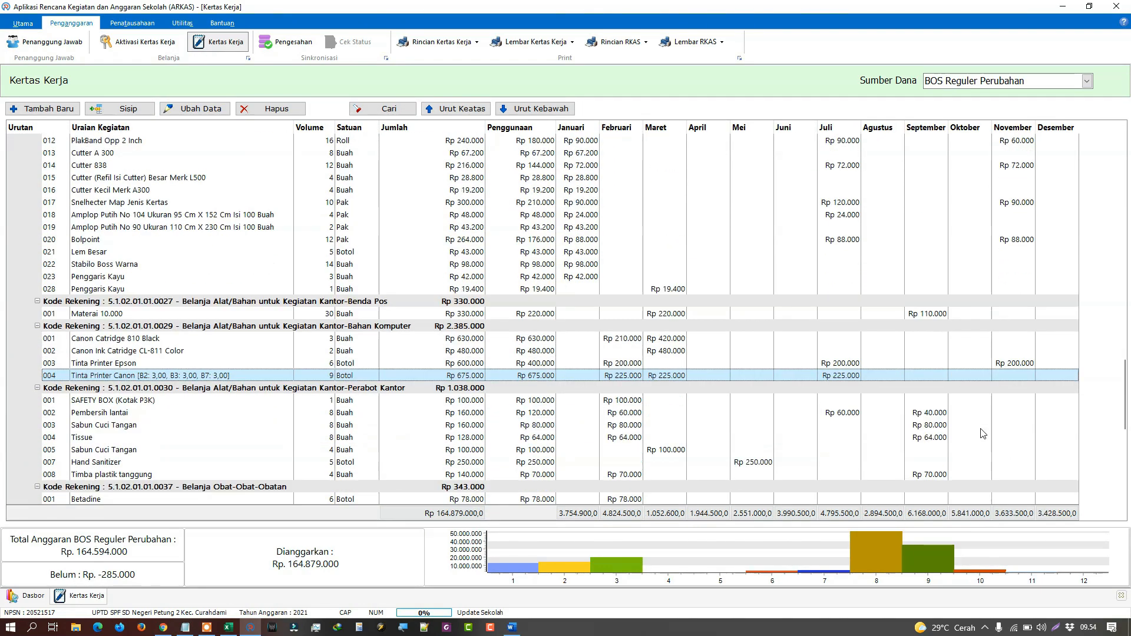
left_click(999, 363)
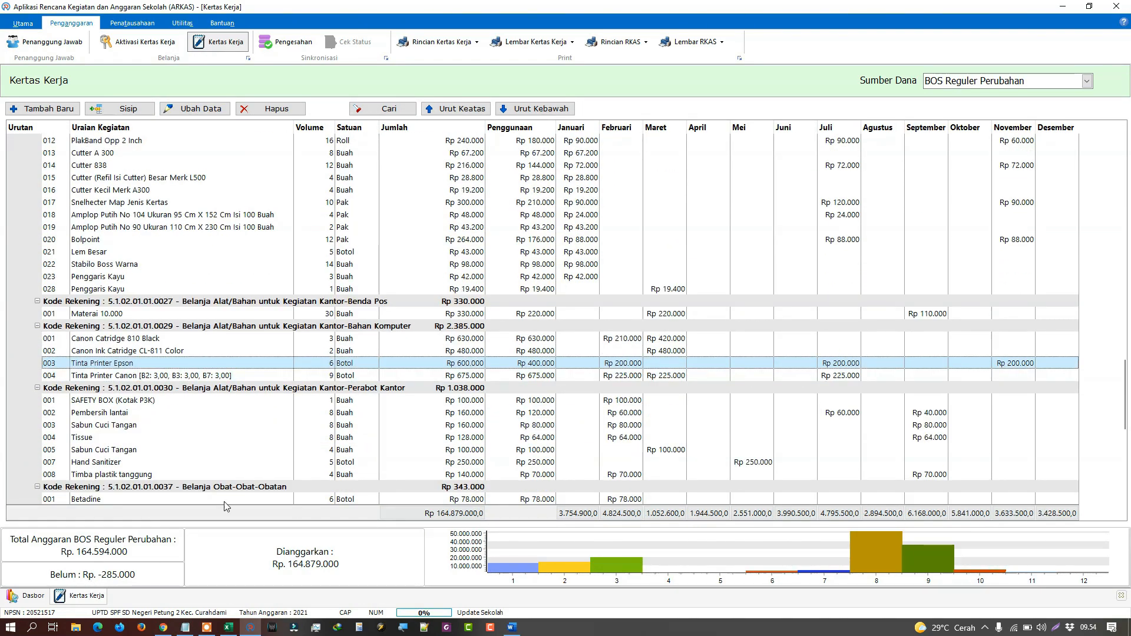
scroll(1031, 318, "up", 5)
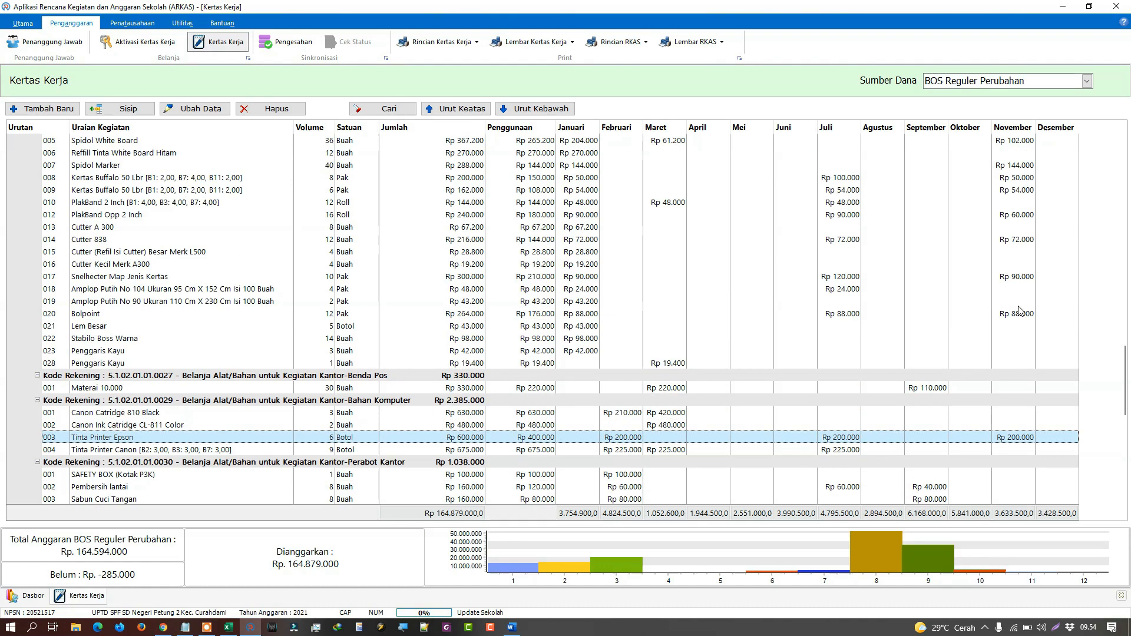
scroll(1022, 288, "up", 3)
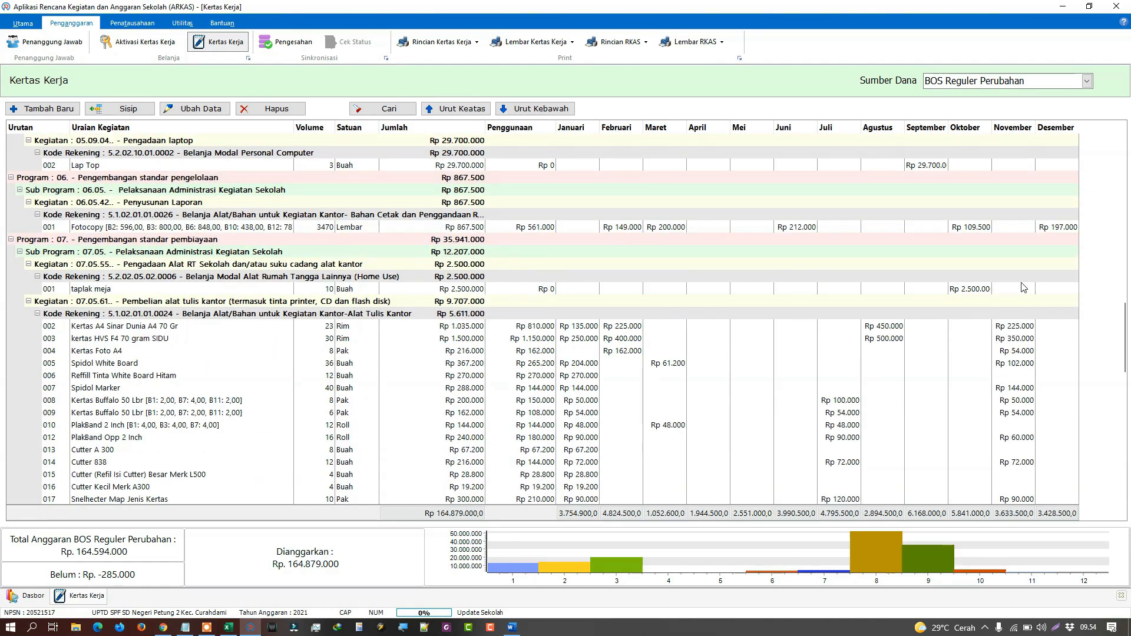
scroll(966, 271, "up", 3)
scroll(1007, 295, "down", 3)
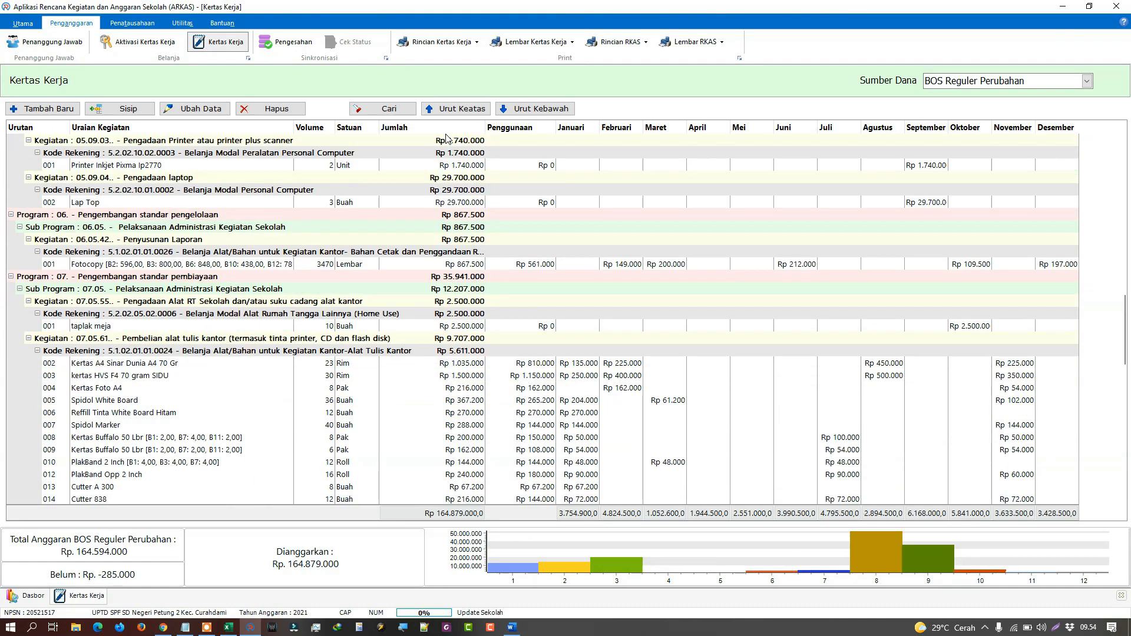
left_click(194, 112)
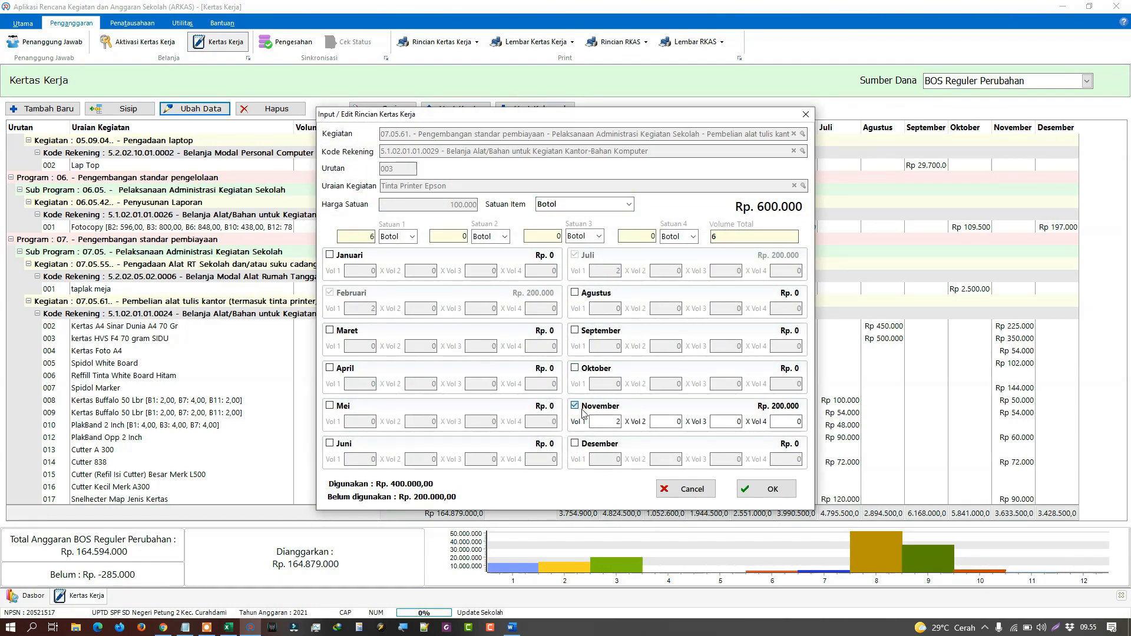
left_click(766, 489)
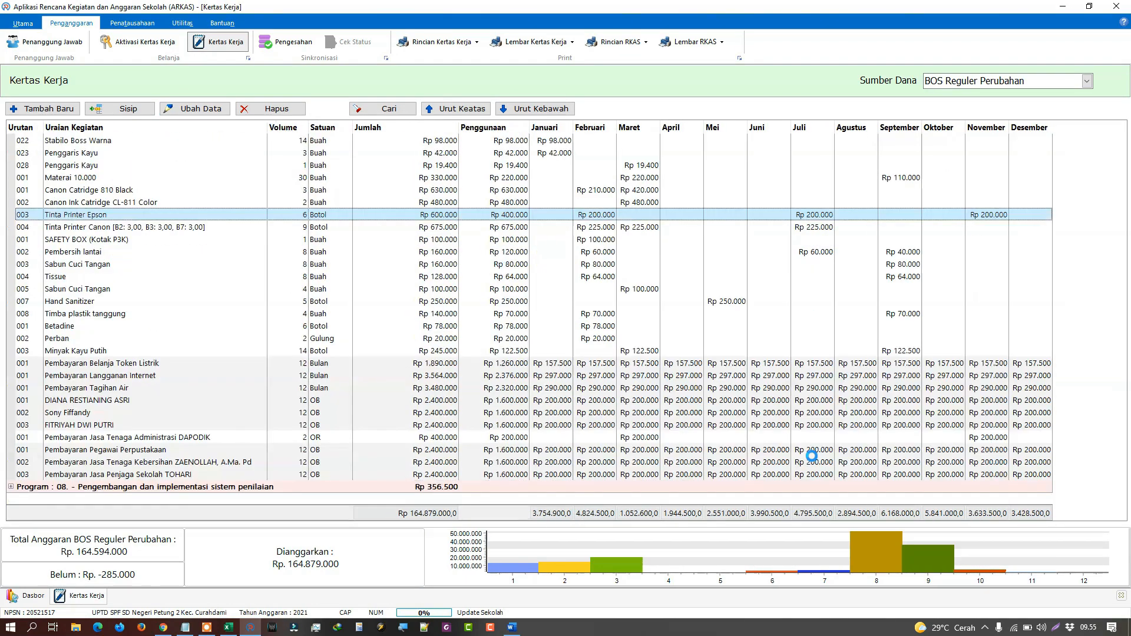
Open the Fotocopy item under Kegiatan 06.05.42 Penyusunan Laporan for editing.
left_click(1026, 366)
scroll(986, 431, "down", 15)
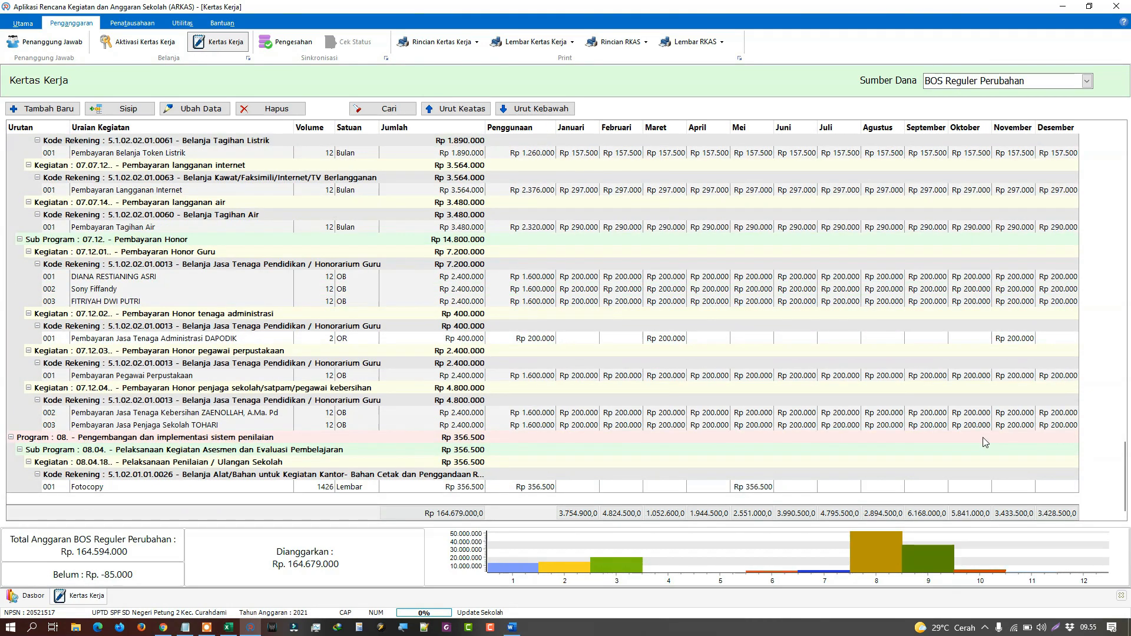
scroll(986, 442, "up", 3)
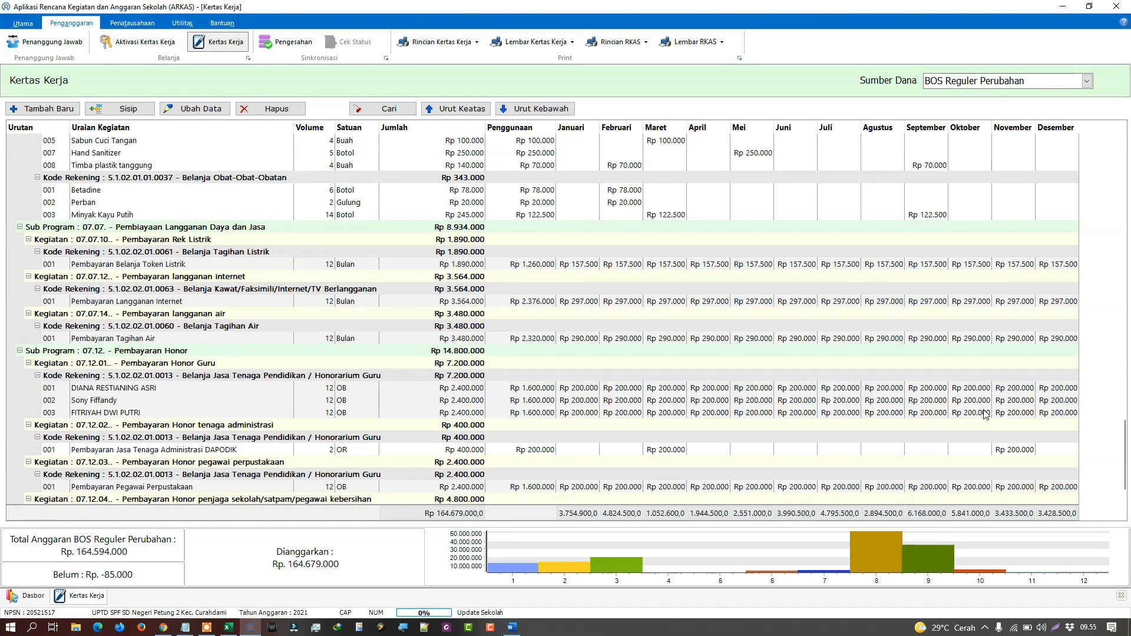
left_click(920, 217)
scroll(959, 243, "up", 10)
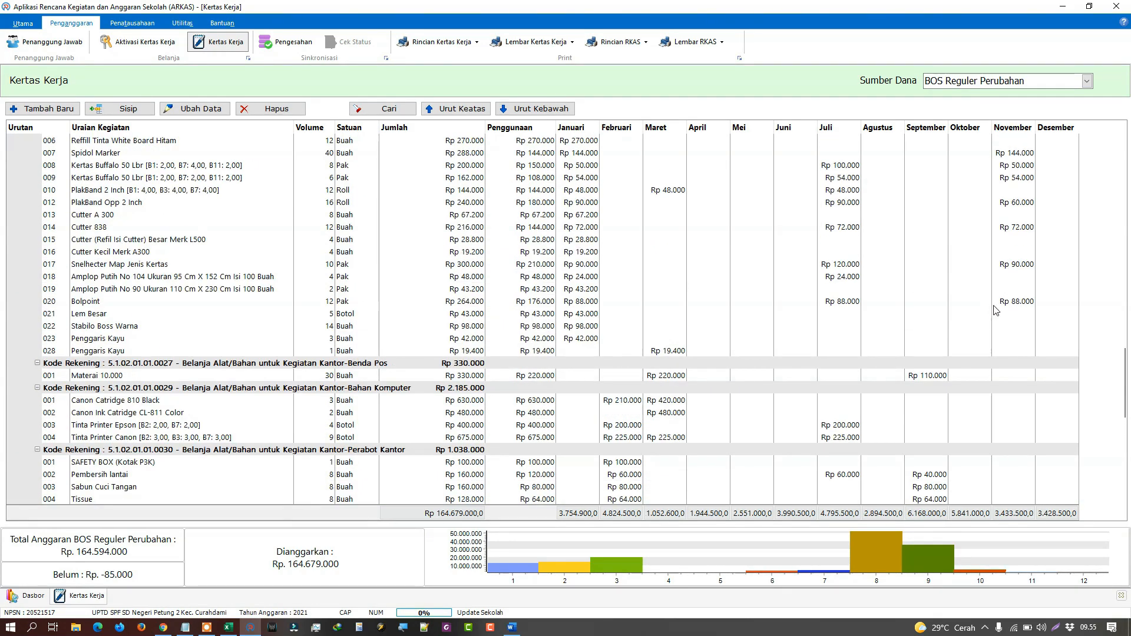
left_click(1015, 304)
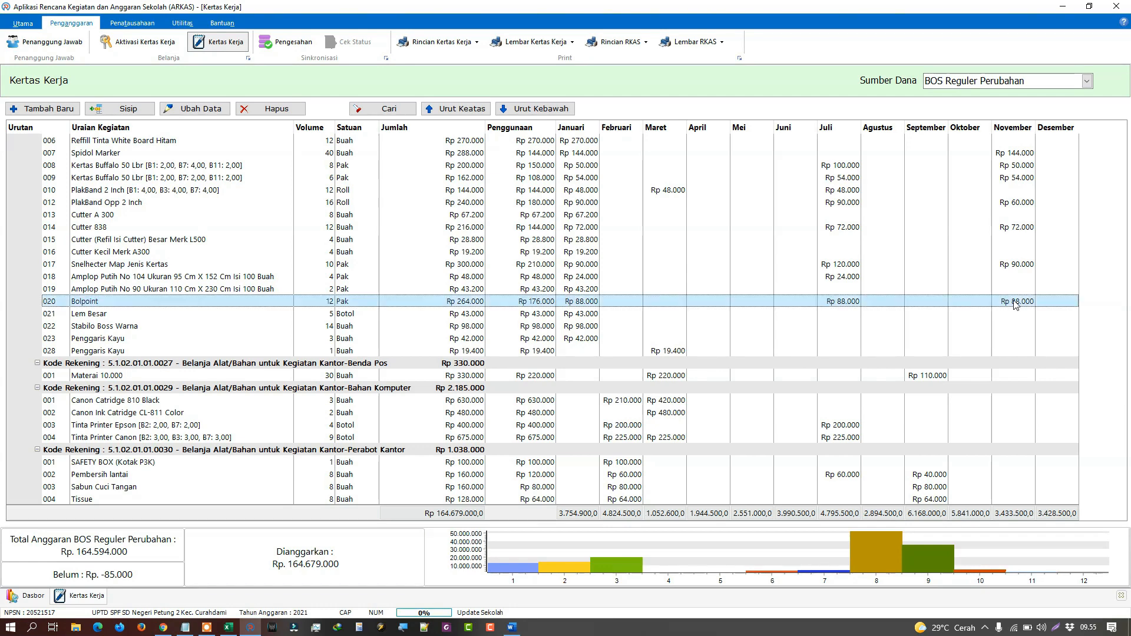
scroll(1015, 304, "up", 4)
scroll(1015, 304, "up", 5)
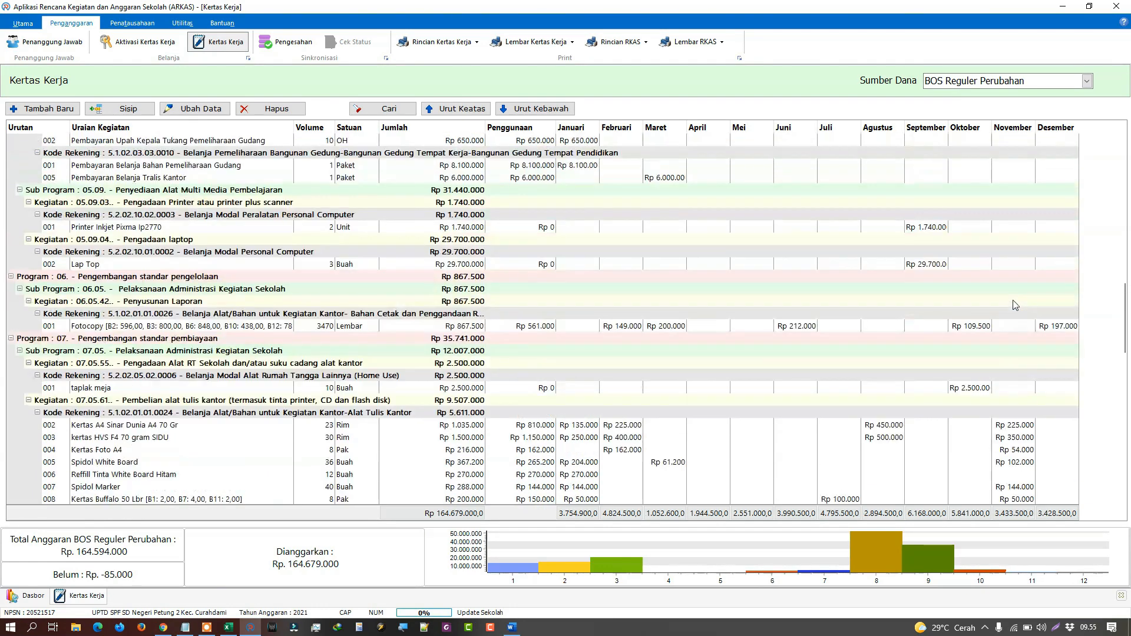
left_click(989, 327)
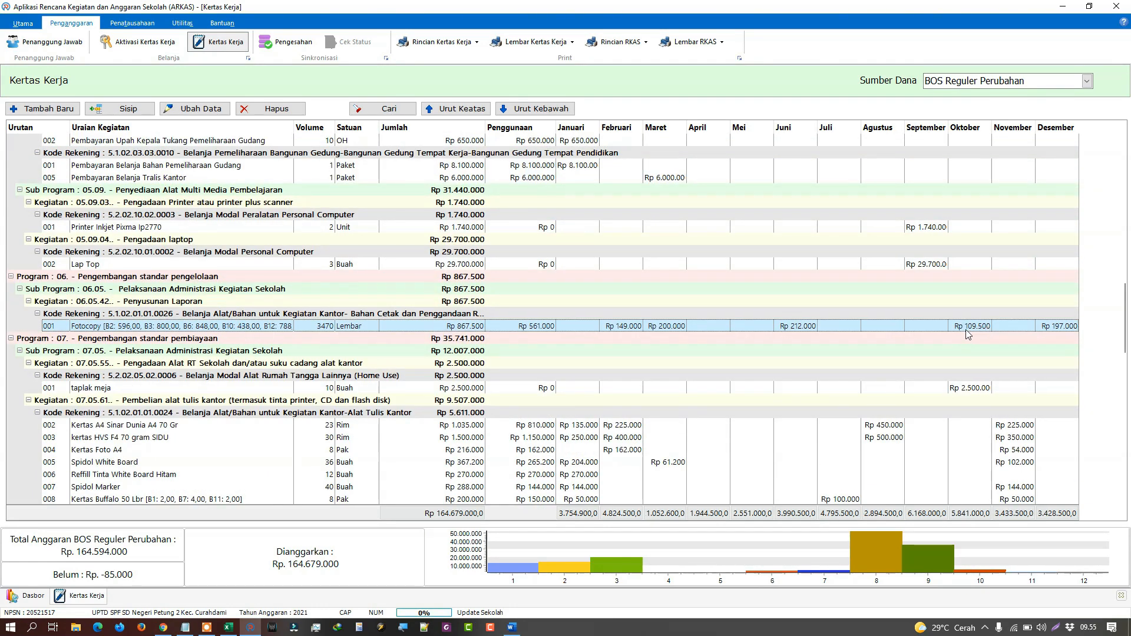
left_click(195, 112)
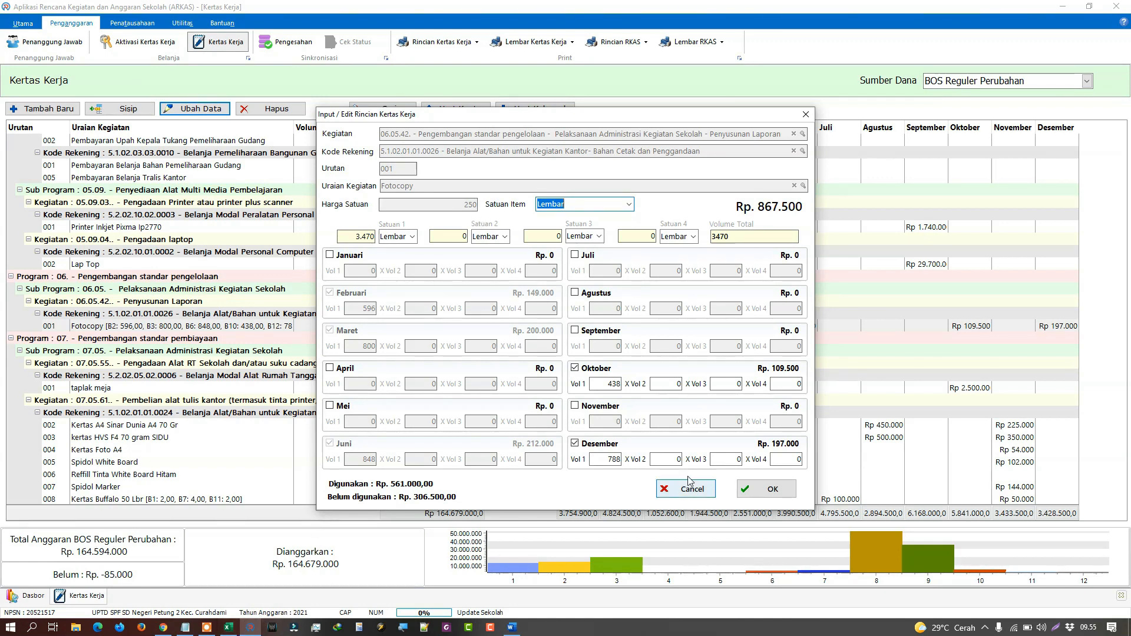
left_click(608, 459)
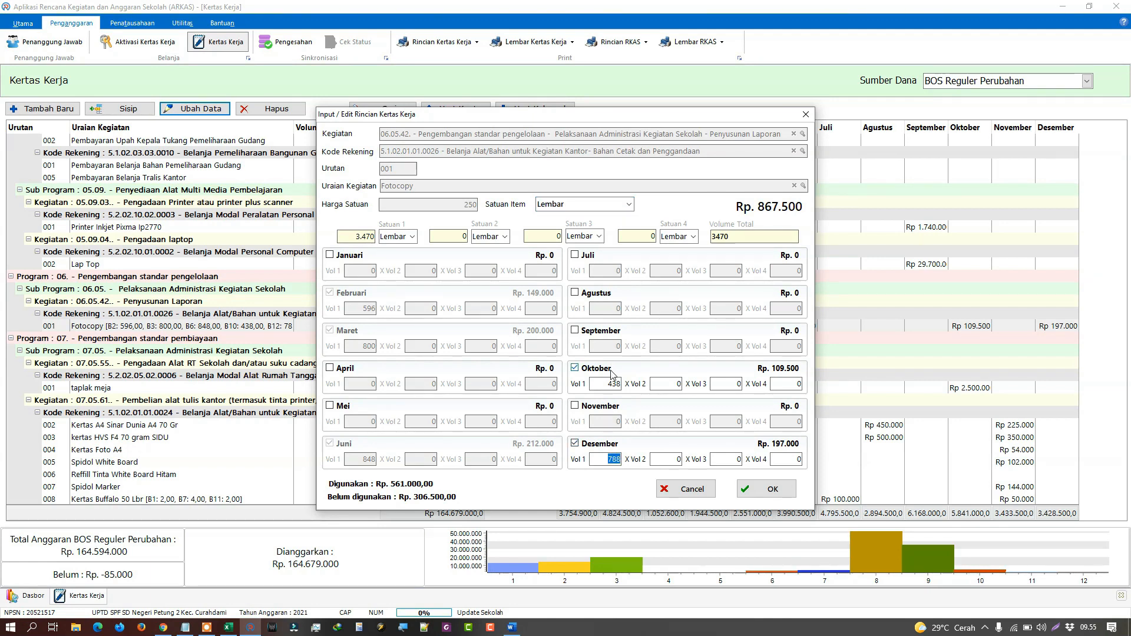
Switch to the Excel workbook and enter 85000 in cell E9 and 250 in cell F9.
left_click(228, 627)
left_click(421, 319)
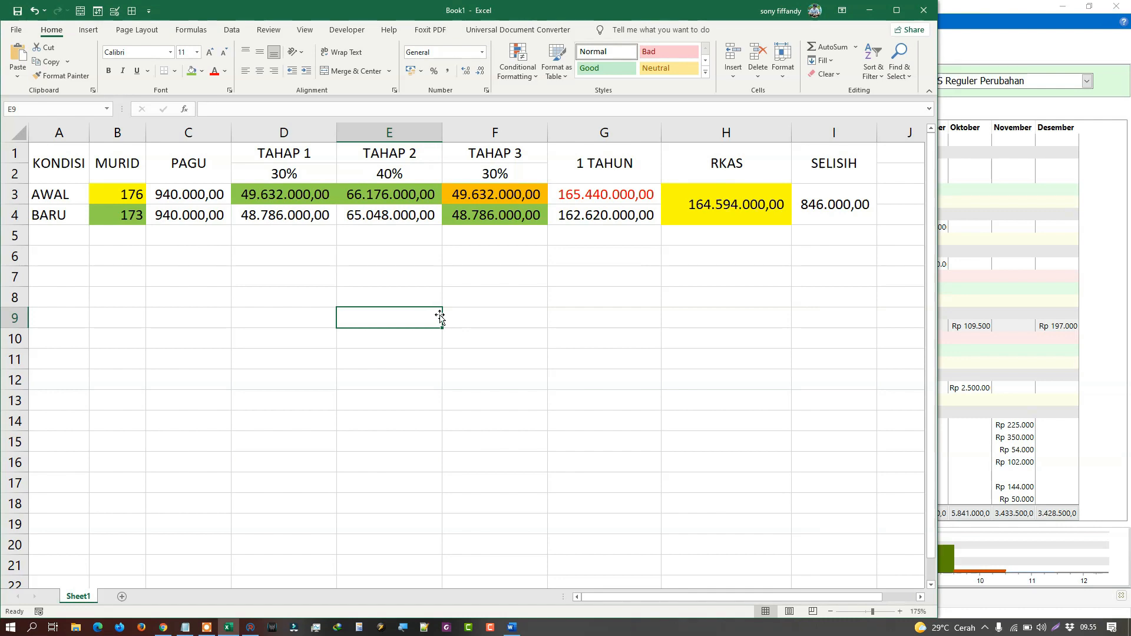
key("alt+Tab")
key("alt+Tab")
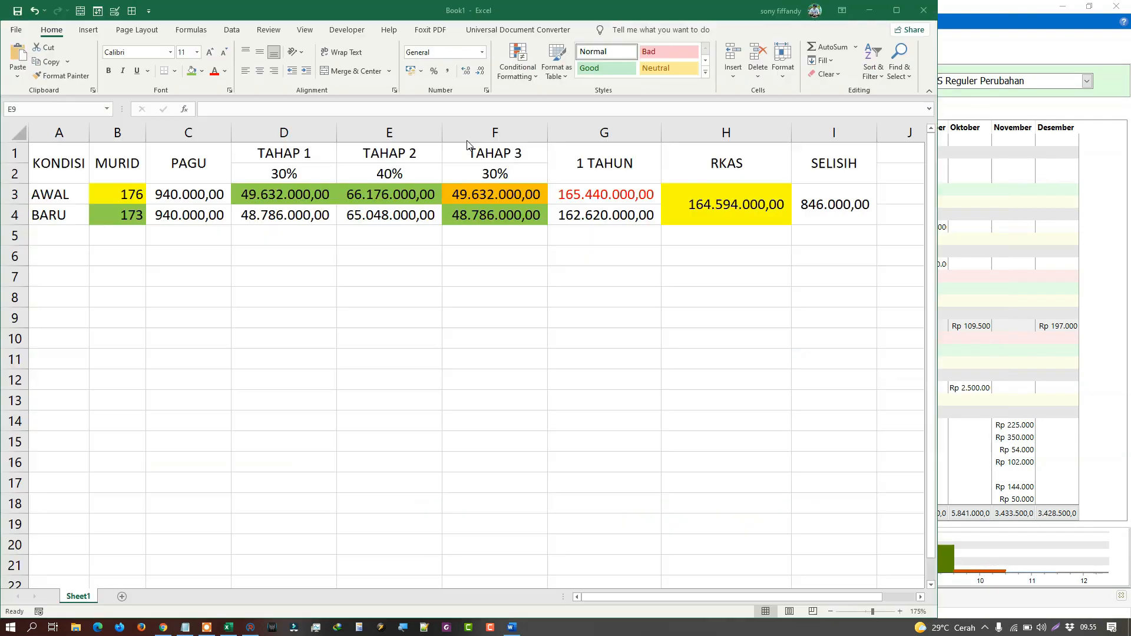
type("85000")
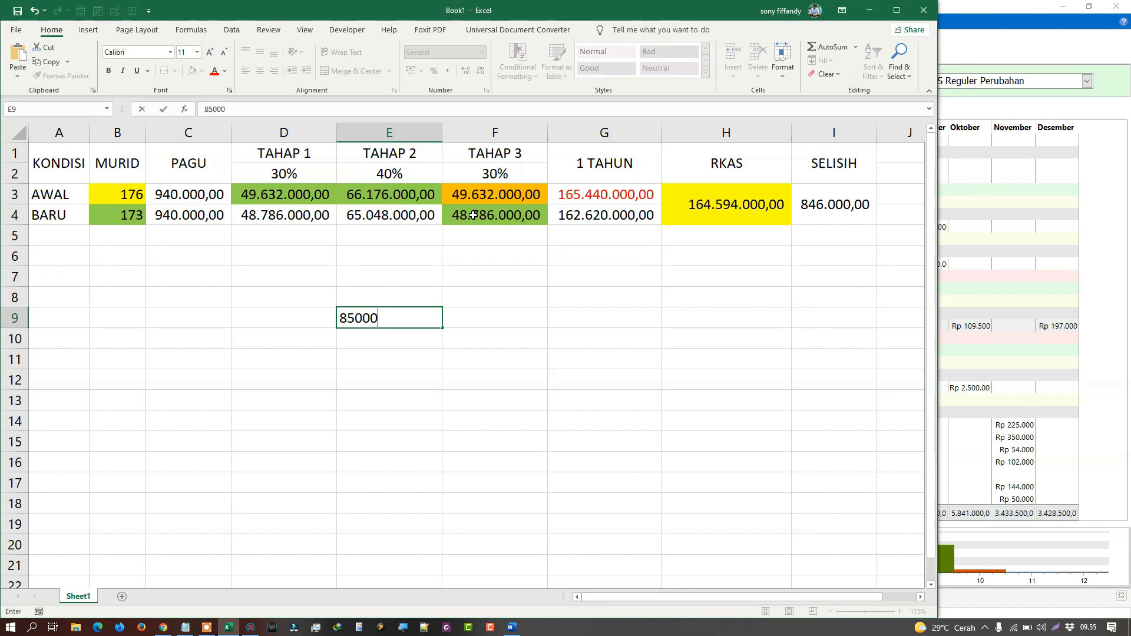
key("Tab")
type("250")
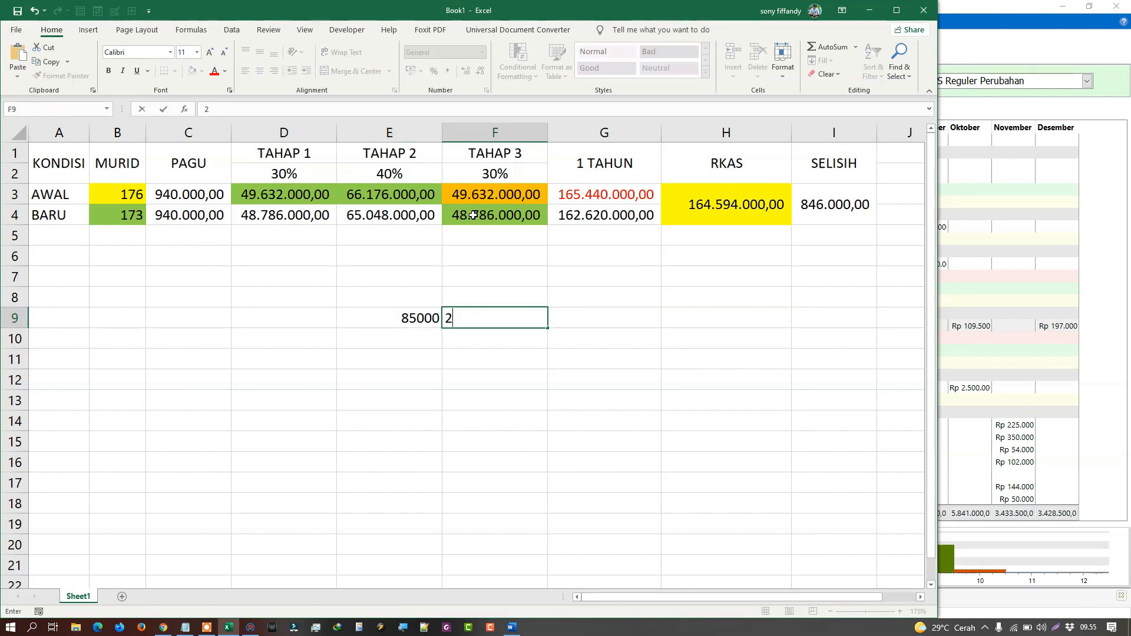
key("Tab")
Calculate the number of sheets to cut in cell G9 with the formula =E9/F9.
type("=")
key("Left")
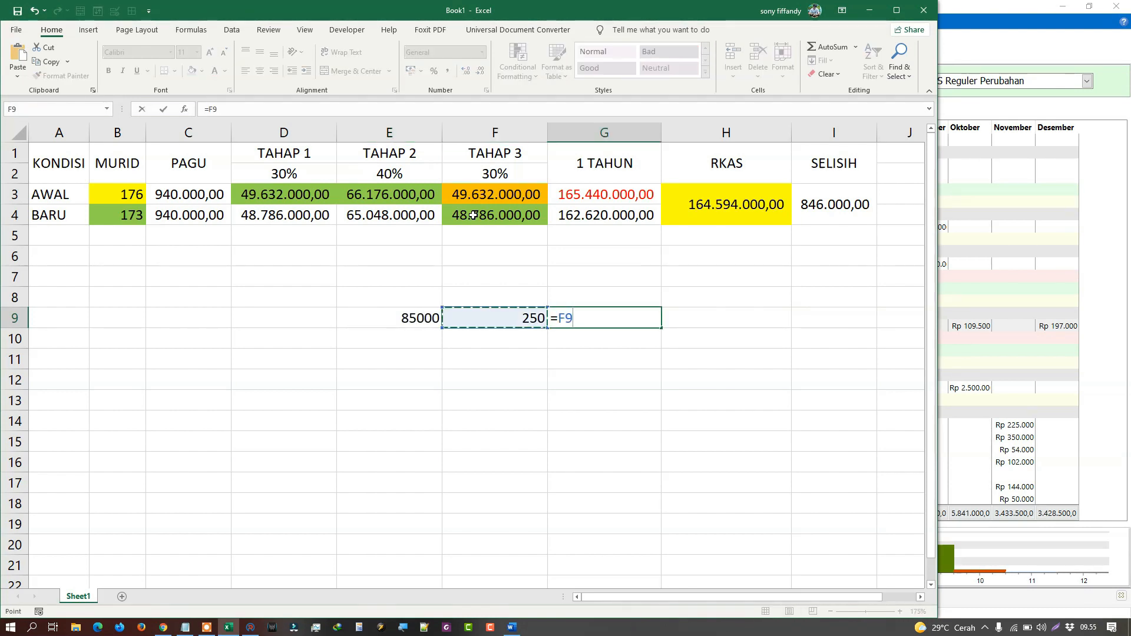
key("Left")
type("/")
key("Left")
key("ctrl+Return")
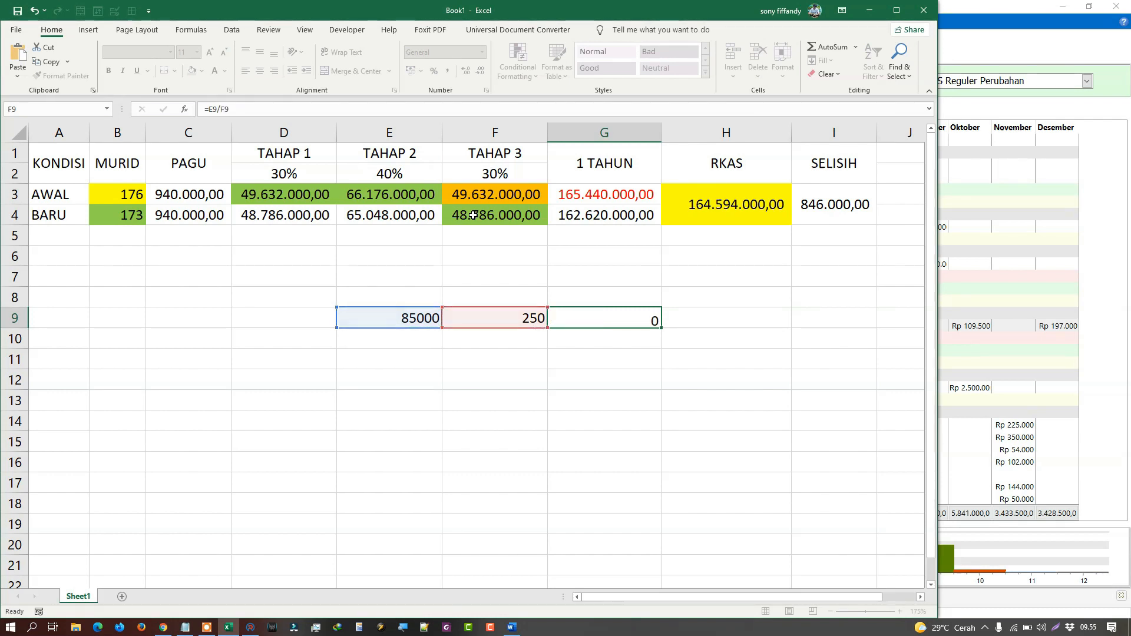
key("Left")
key("Left")
key("Right")
key("Right")
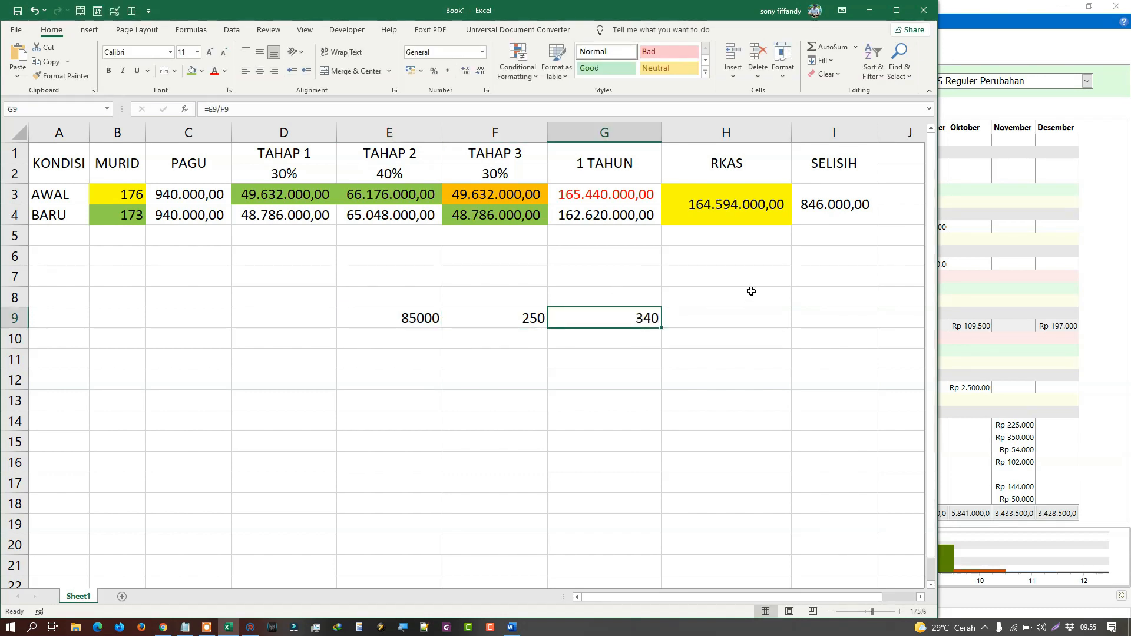
Switch back to ARKAS and set the Fotocopy item's October volume to 238.
left_click(1051, 237)
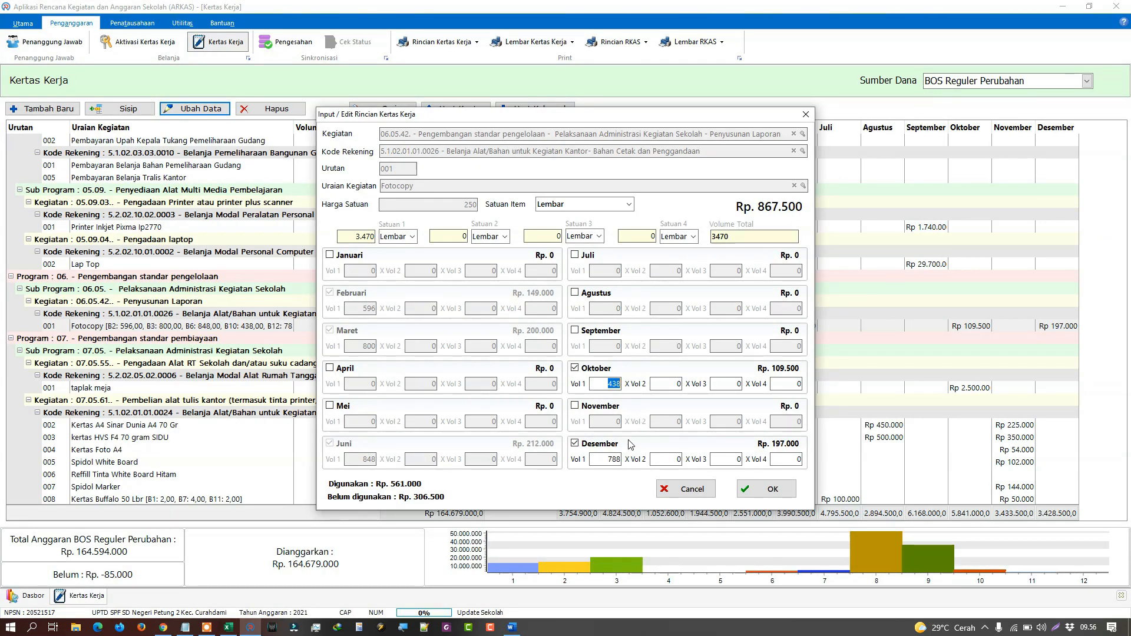
left_click(611, 384)
left_click_drag(608, 384, 612, 386)
Set the Fotocopy item's December volume to 648 and save the change.
left_click(608, 460)
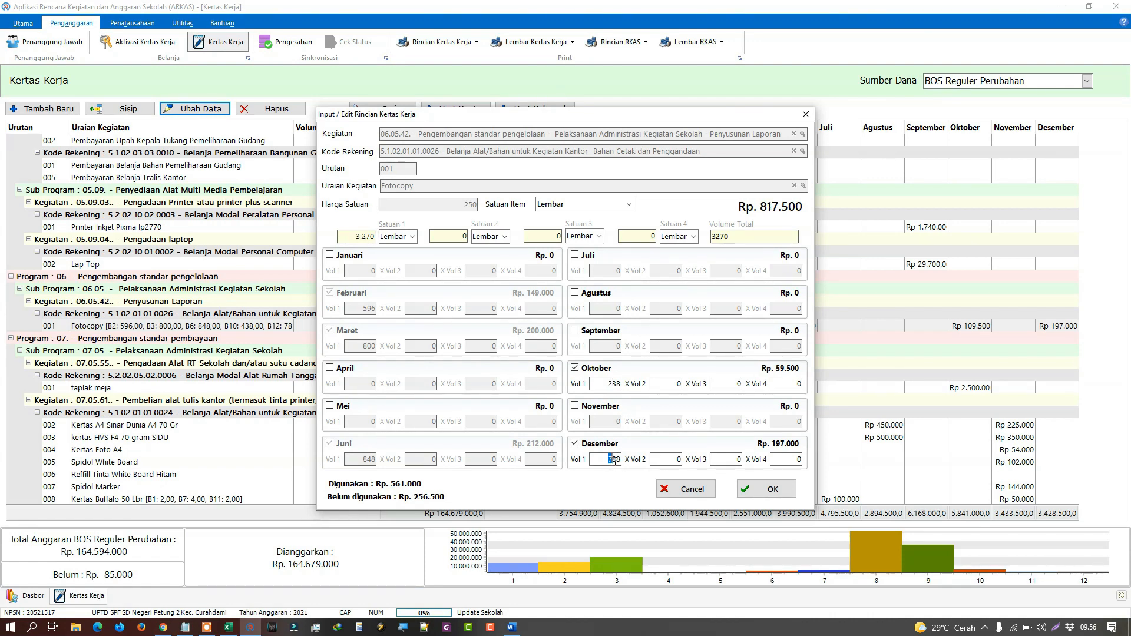
type("148")
key("alt+Tab")
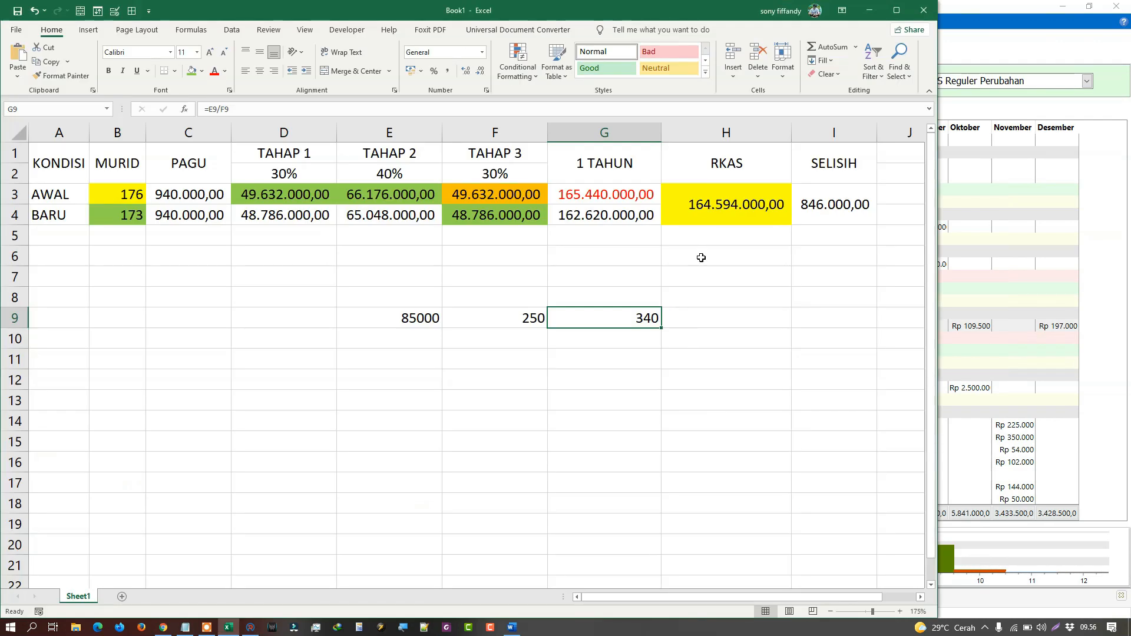
key("alt+Tab")
key("ctrl+z")
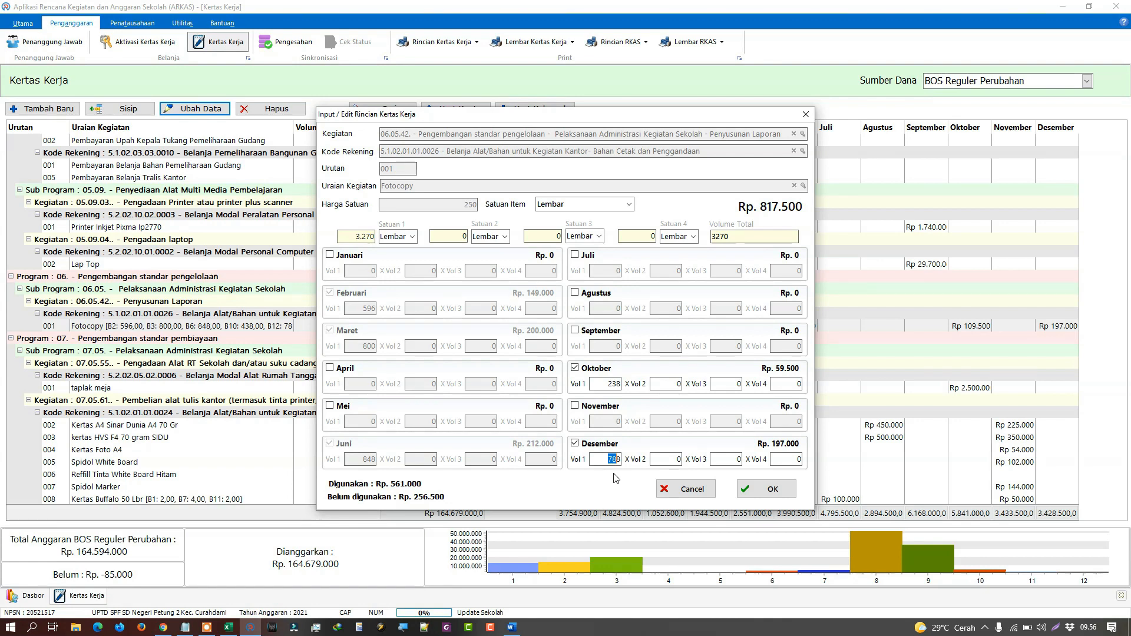
key("alt+Tab")
key("alt+Tab")
type("64")
left_click(763, 489)
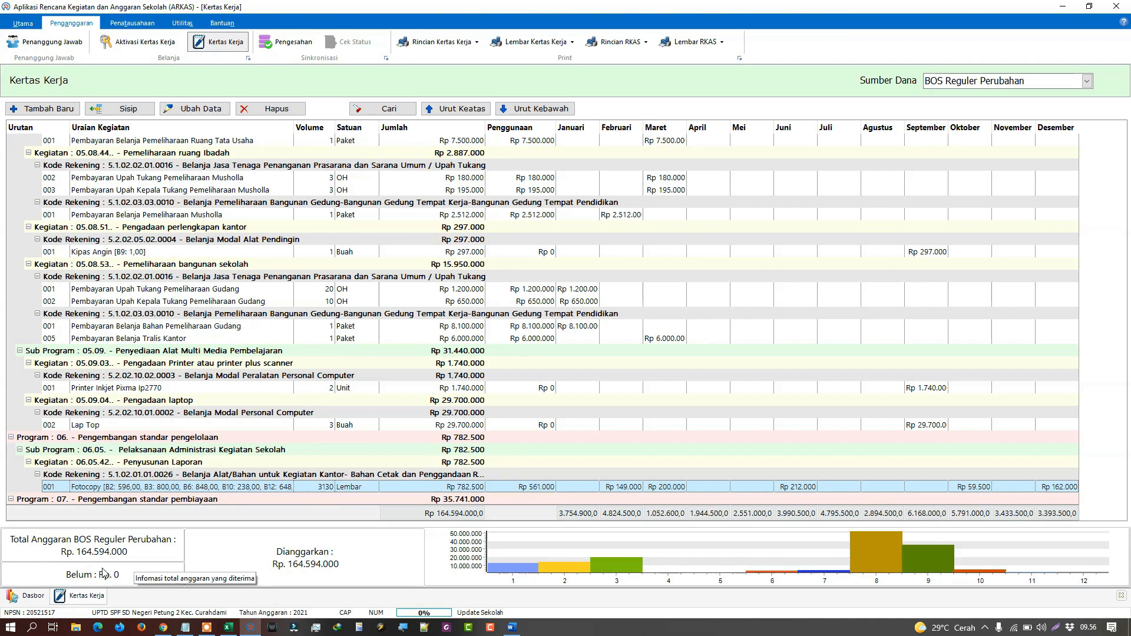
Compare the remaining balance in Kertas Kerja with the SELISIH, Tahap 1 and yearly amounts in the Excel workbook.
left_click(901, 400)
scroll(937, 412, "down", 8)
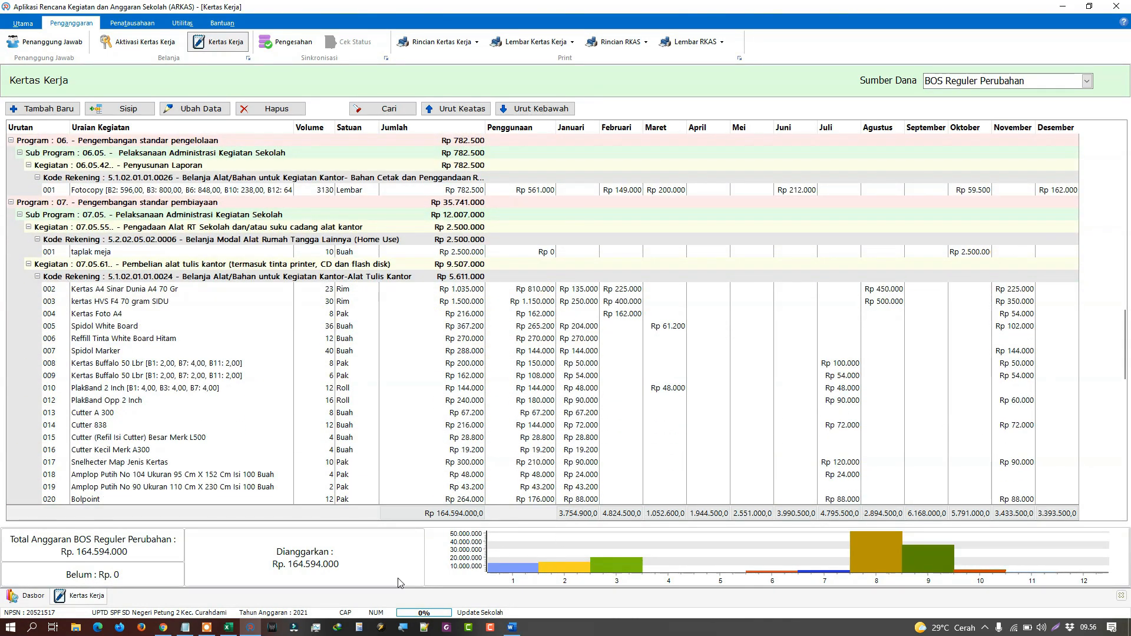
left_click(228, 627)
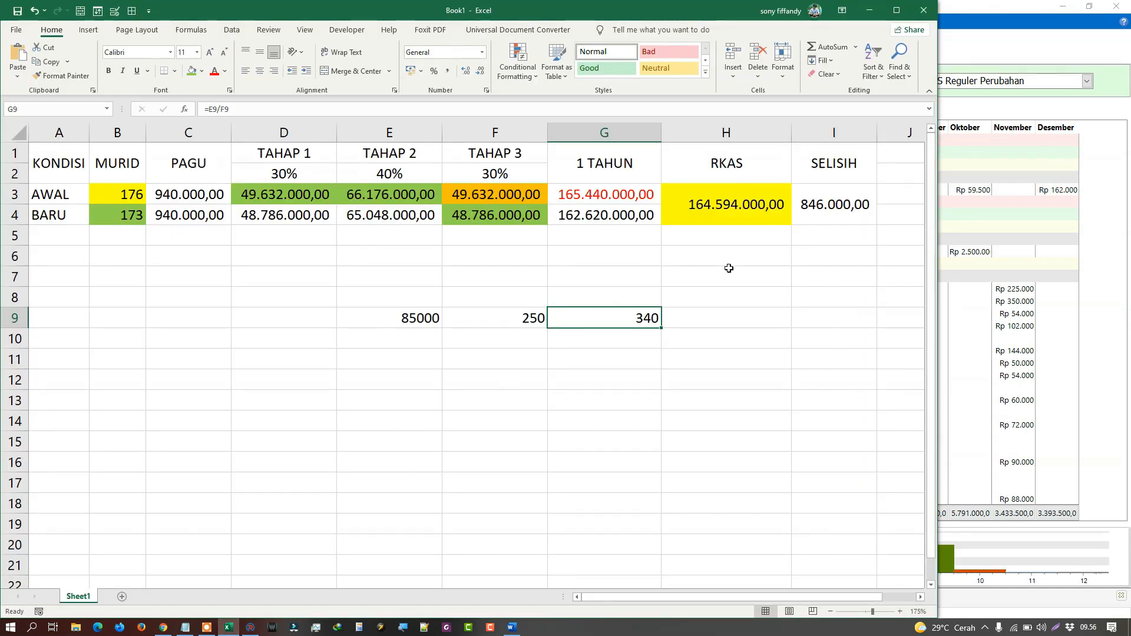
left_click(820, 208)
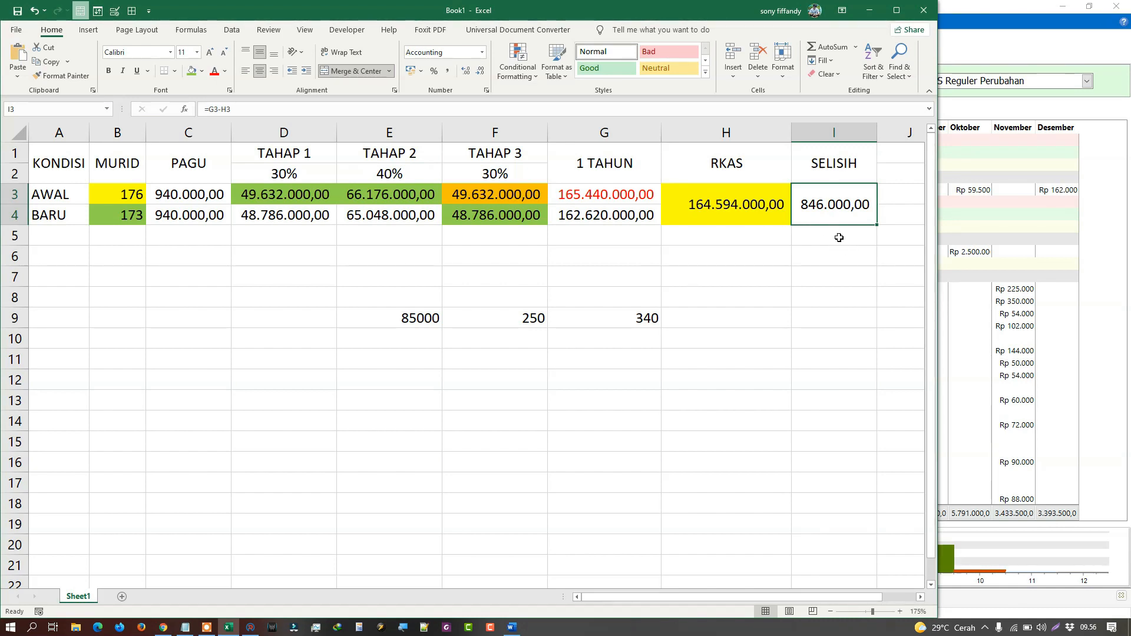
left_click(1110, 398)
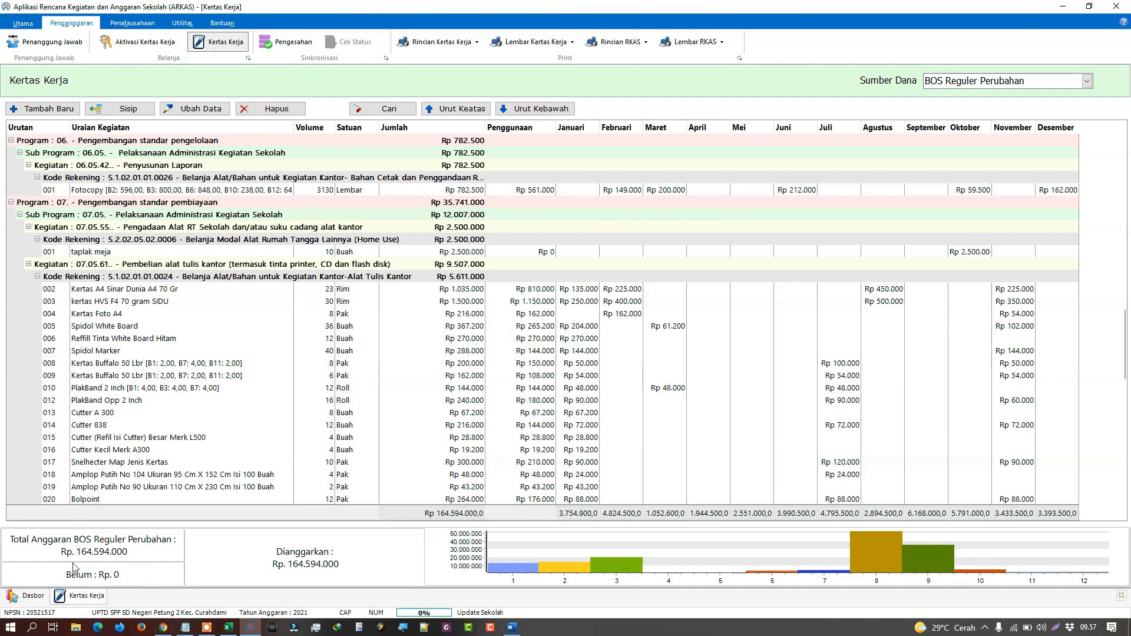
key("alt+Tab")
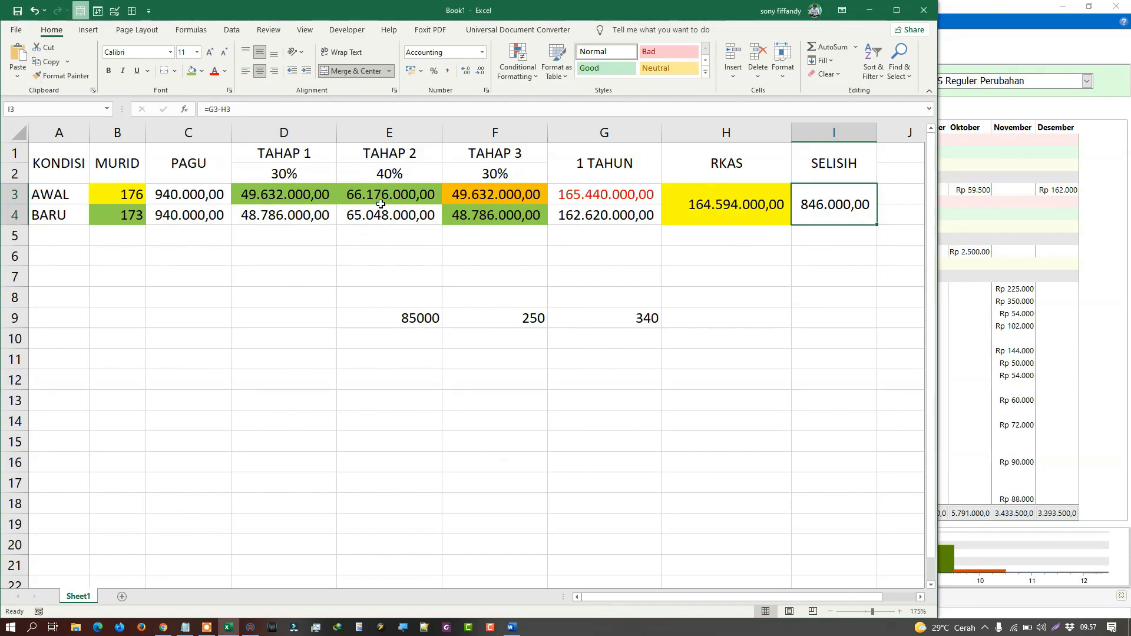
left_click(318, 197)
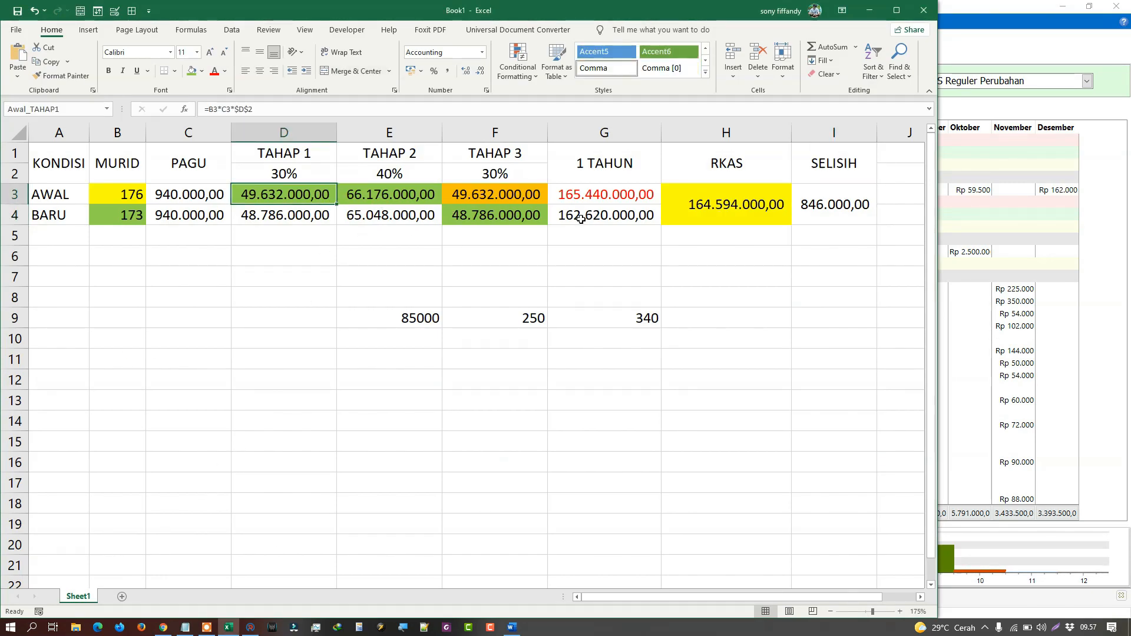
left_click(593, 215)
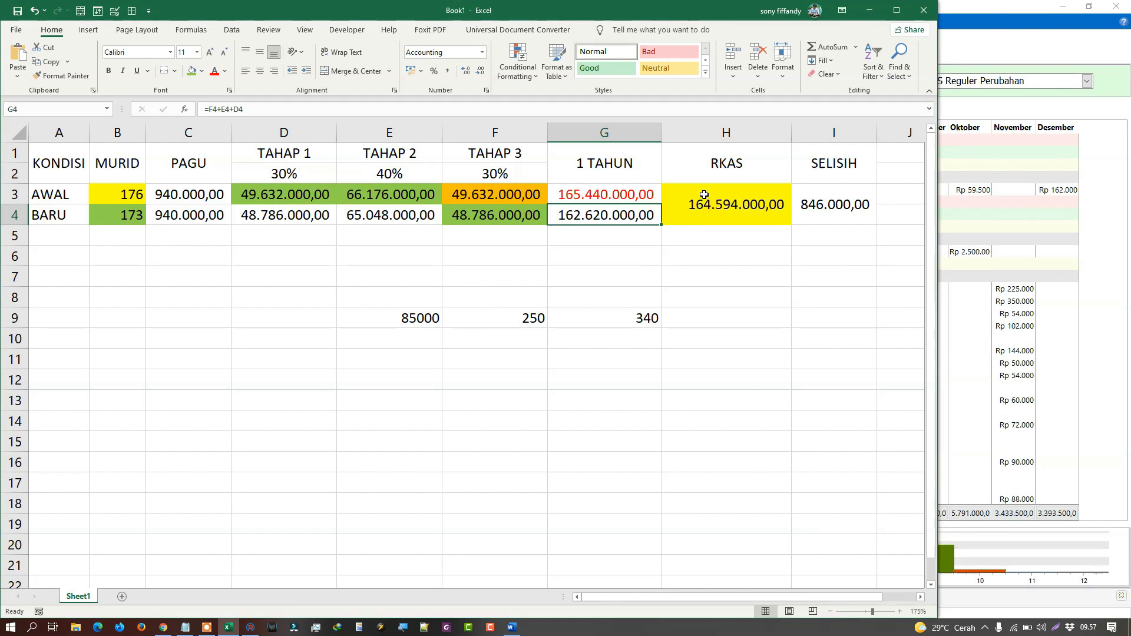
Divide the RKAS amount by the PAGU per student in cell H6 with the formula =H3/C3.
double_click(709, 253)
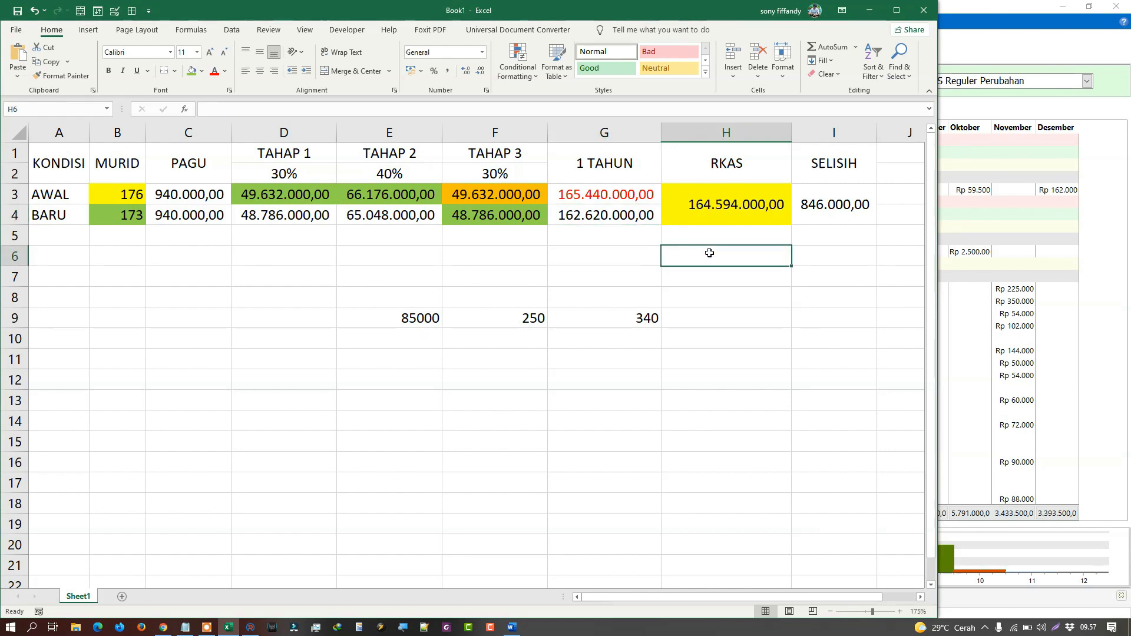
type("=")
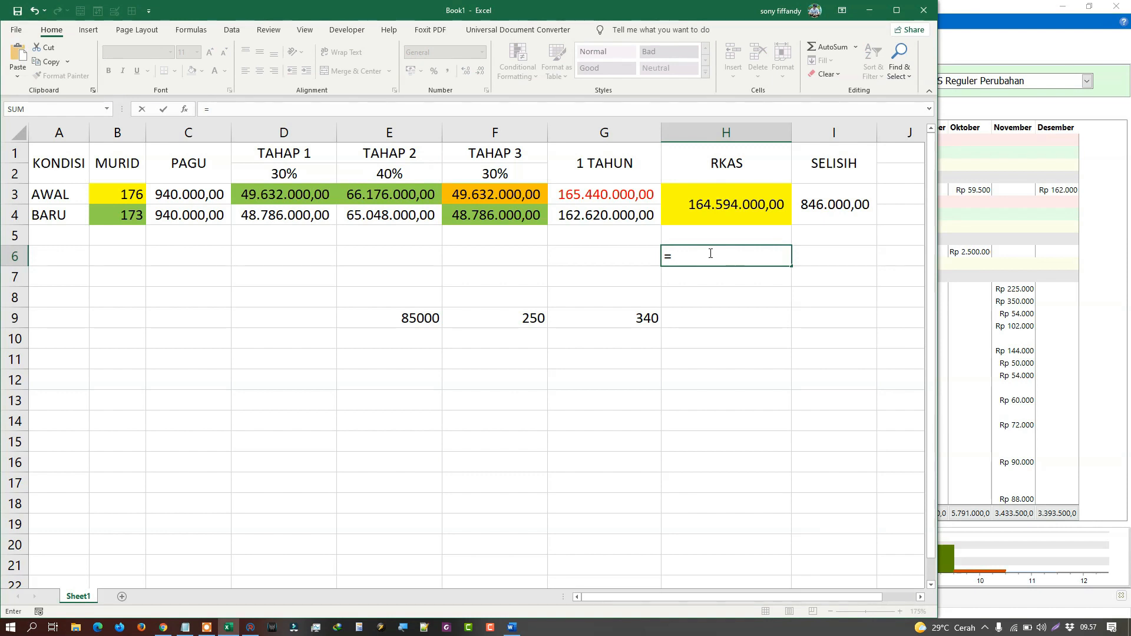
left_click(707, 213)
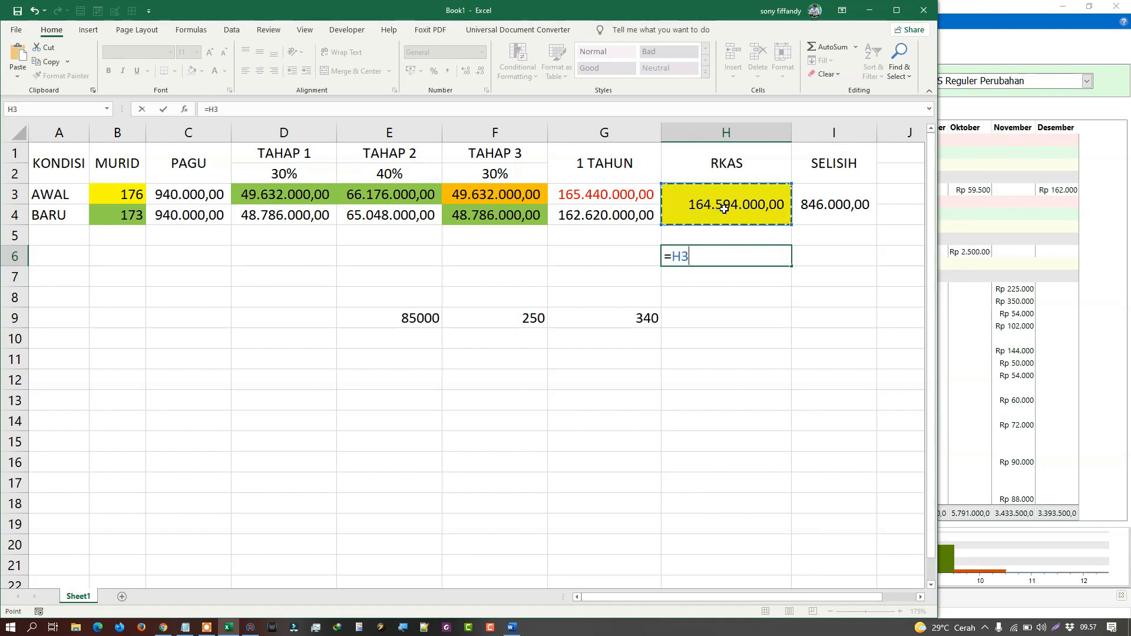
type("/")
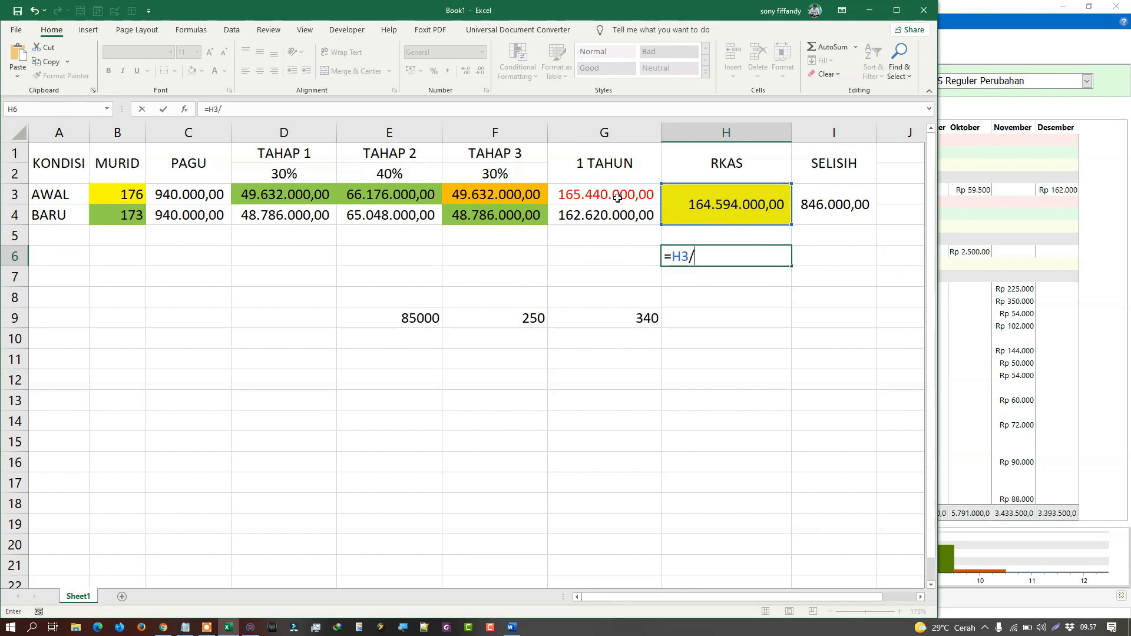
left_click(174, 201)
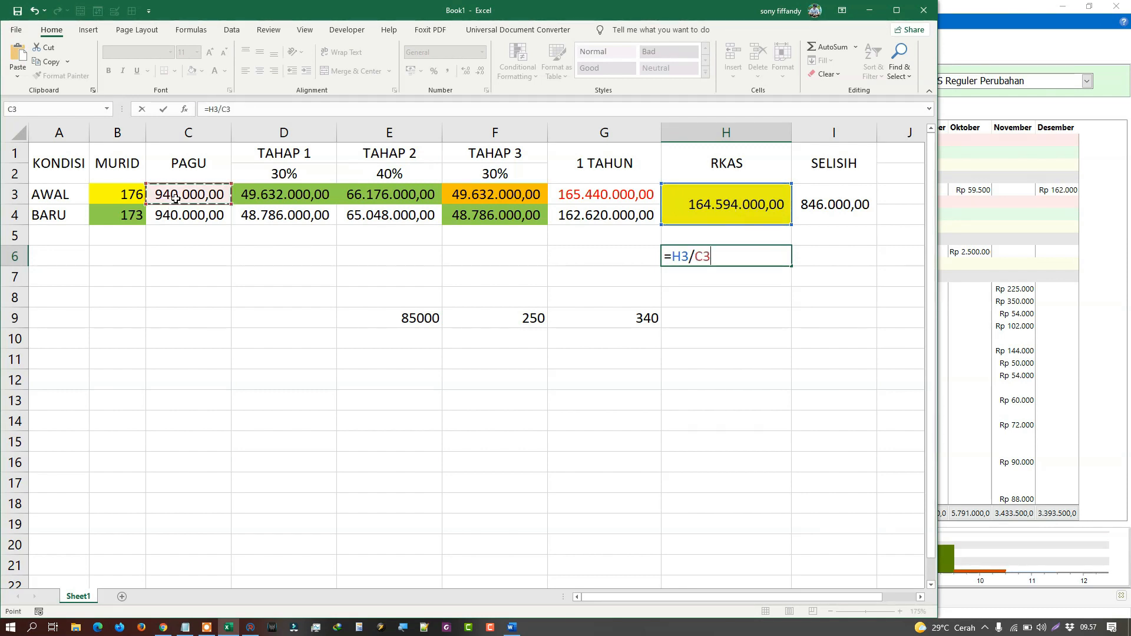
key("Return")
left_click(763, 257)
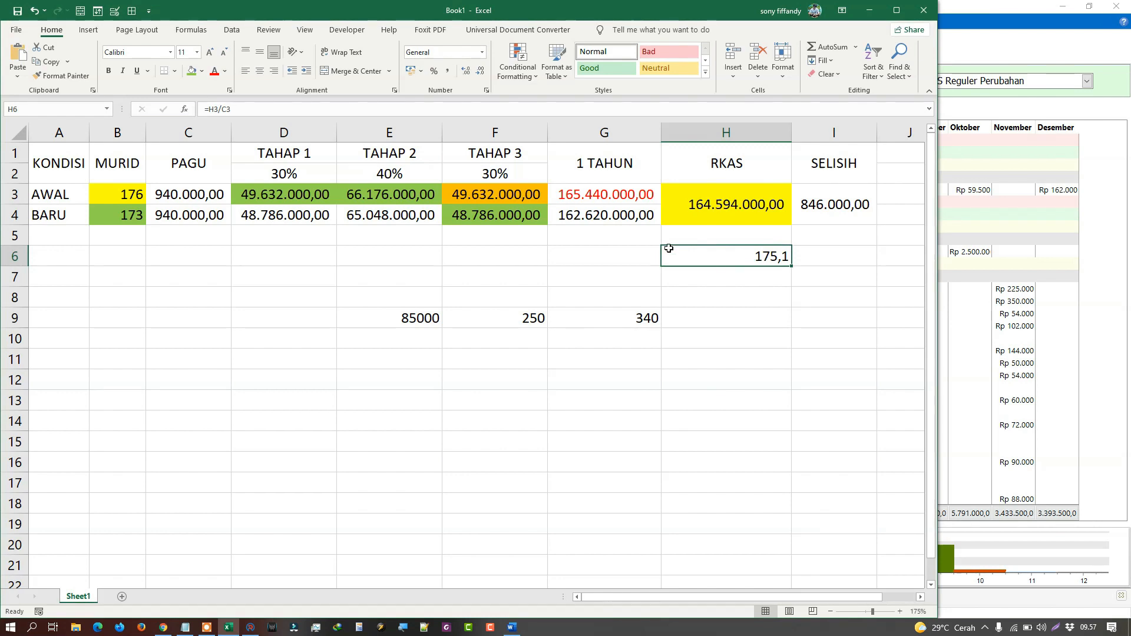
Review the AWAL row's amounts for Tahap 1, Tahap 2 and Tahap 3.
left_click(414, 199)
left_click(333, 194)
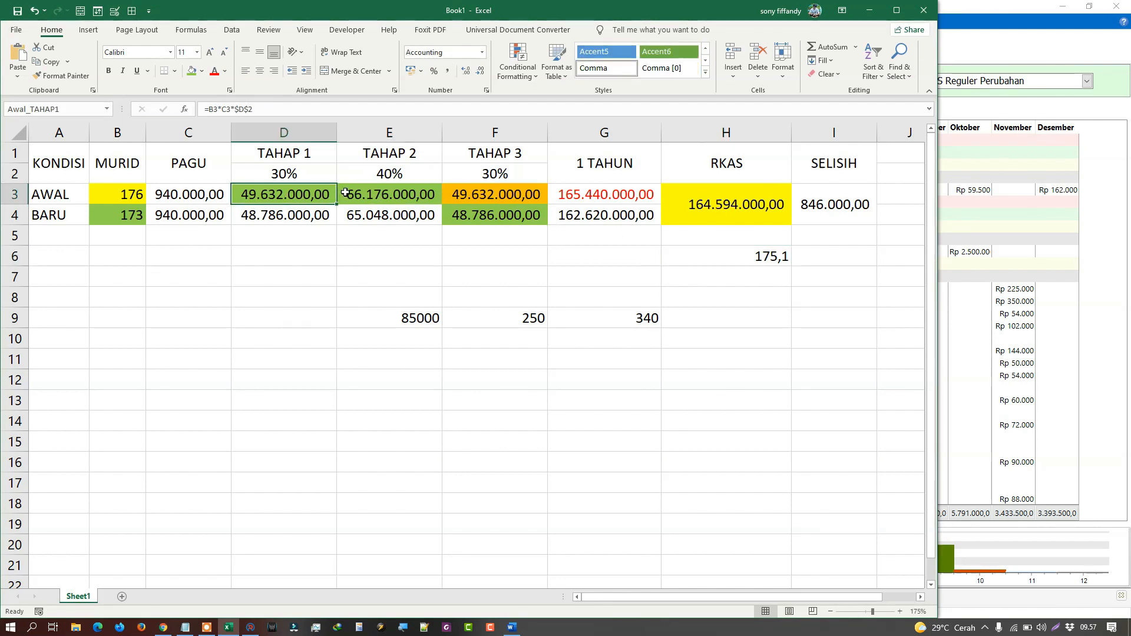
left_click(351, 195)
left_click(467, 194)
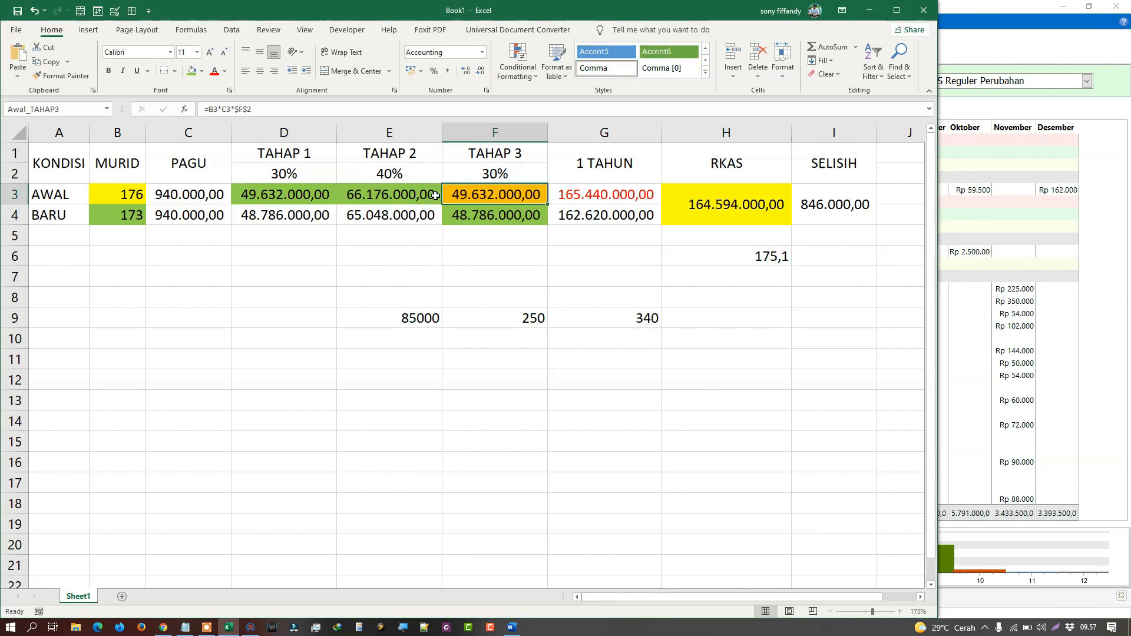
Divide the AWAL row's yearly amount by the PAGU per student in cell G6 with the formula =G3/C3.
left_click(610, 192)
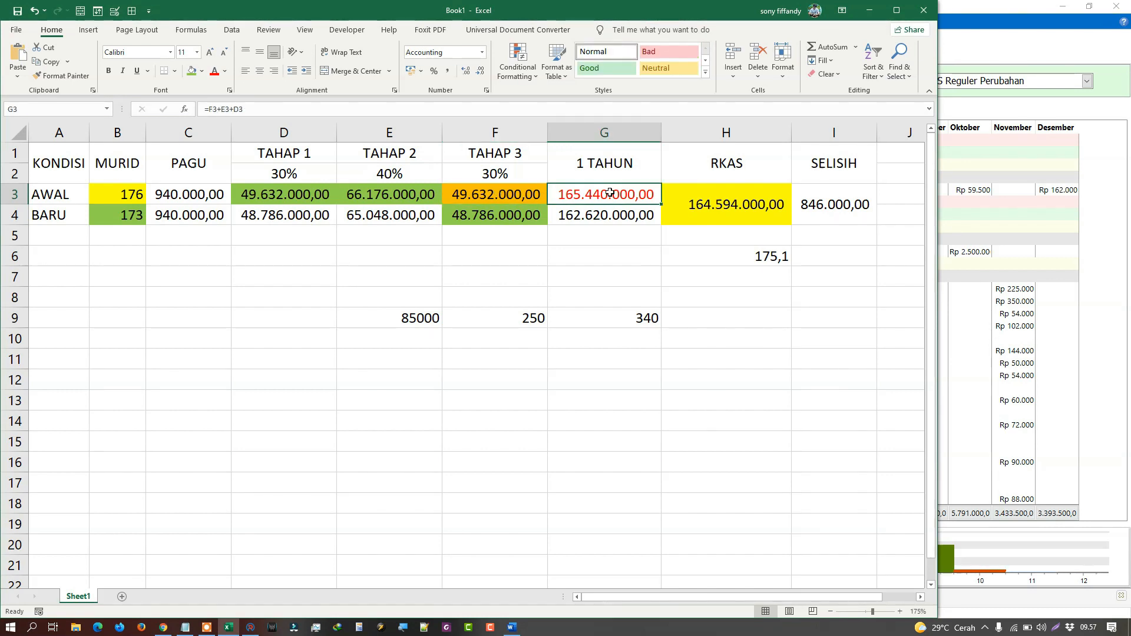
left_click(624, 259)
type("=")
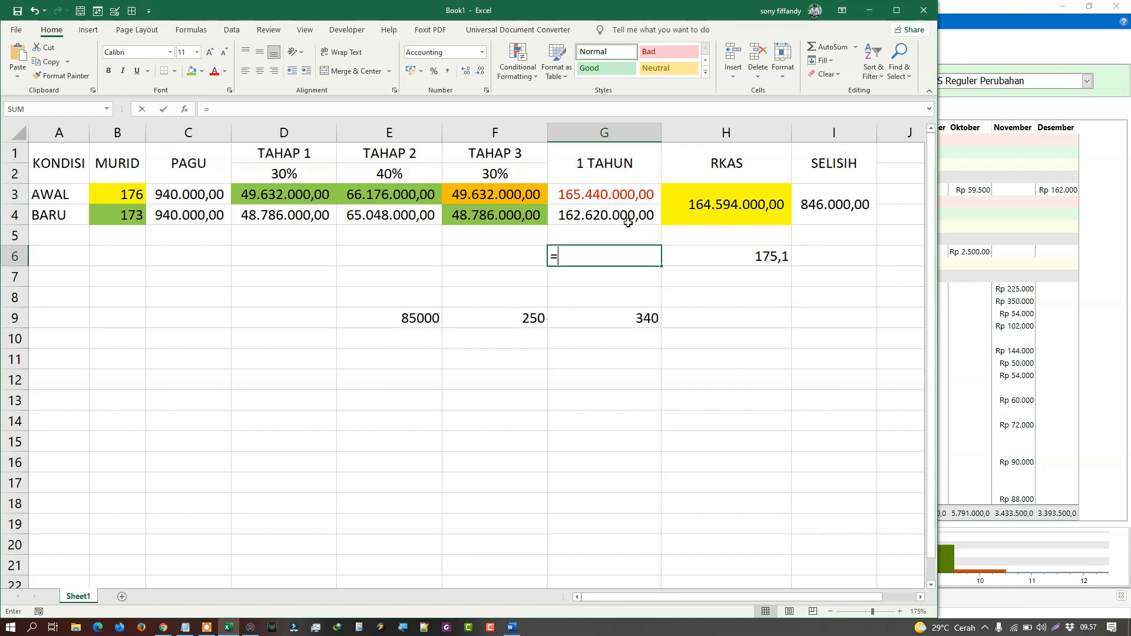
left_click(595, 196)
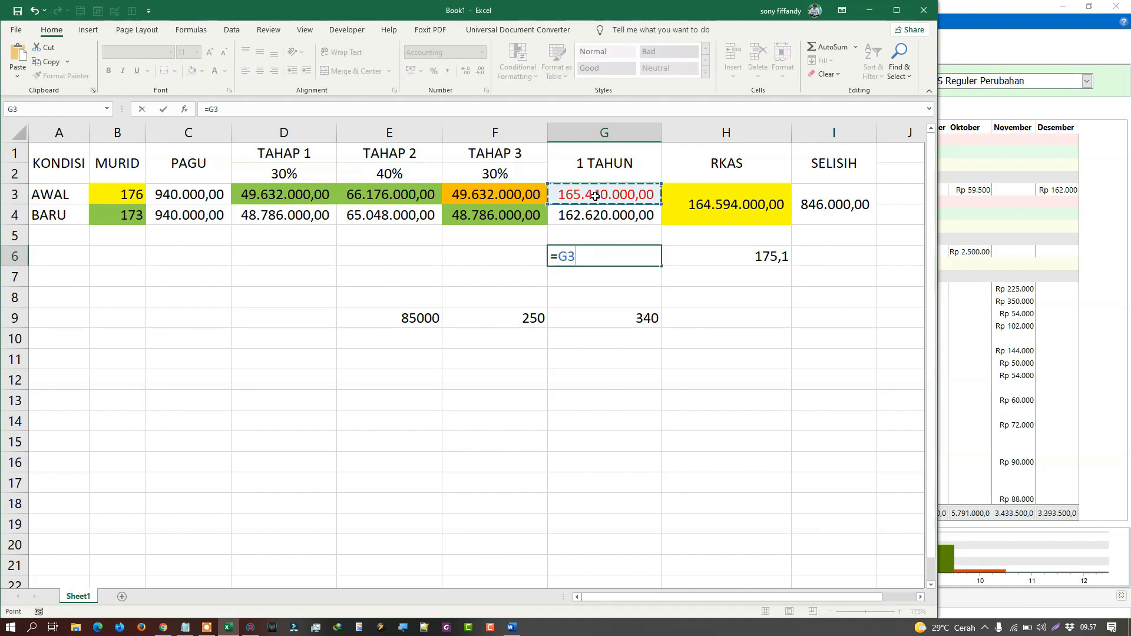
type("/")
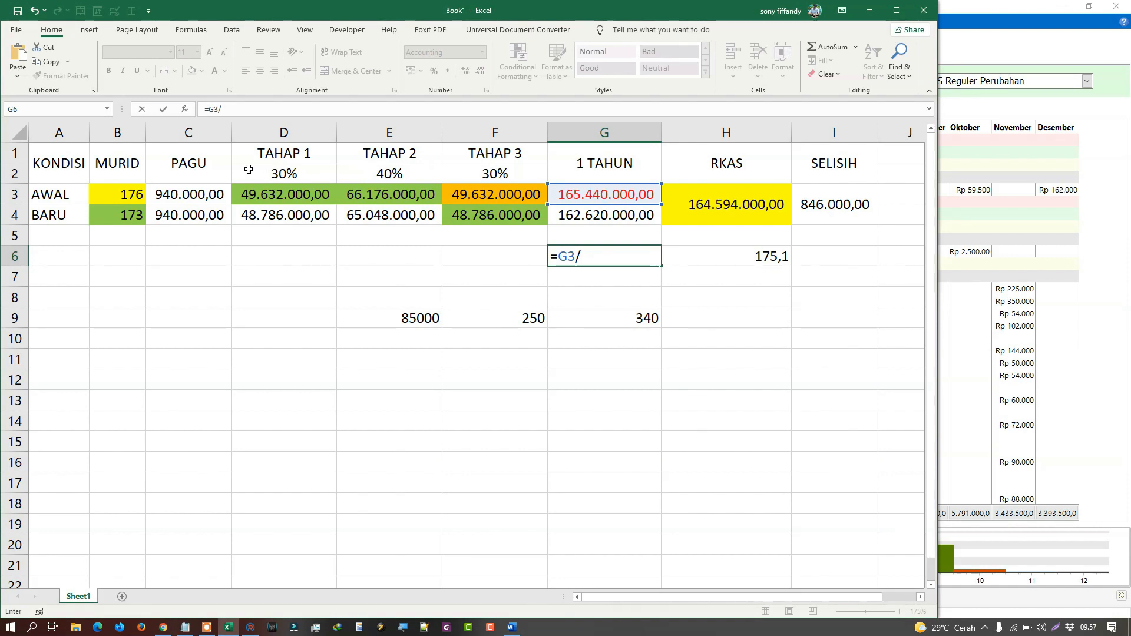
left_click(212, 195)
key("Return")
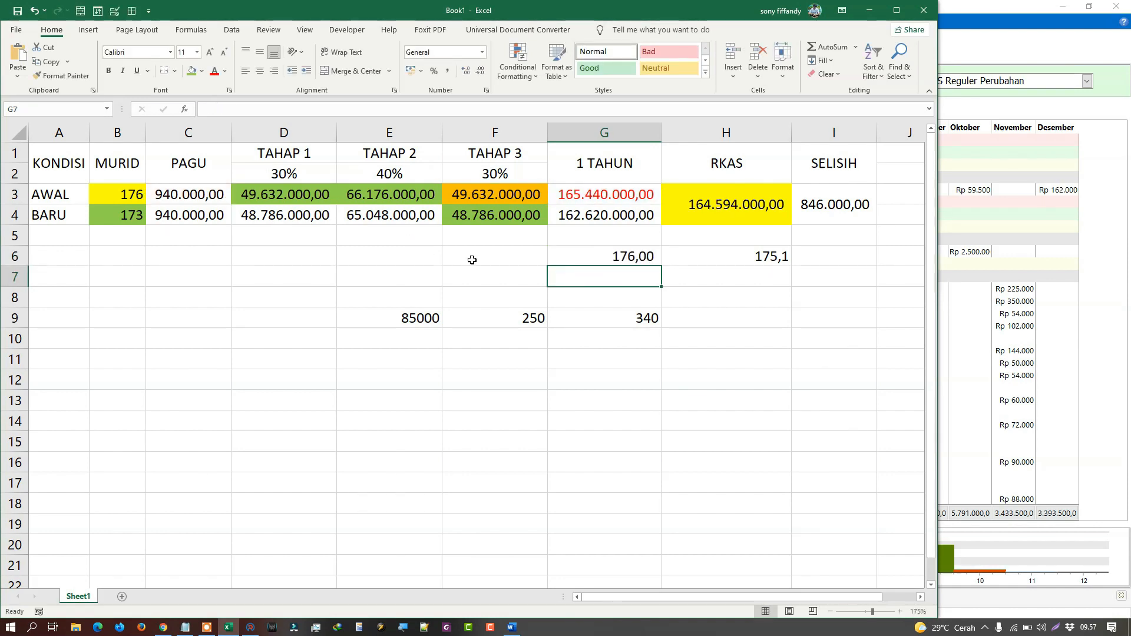
left_click(614, 256)
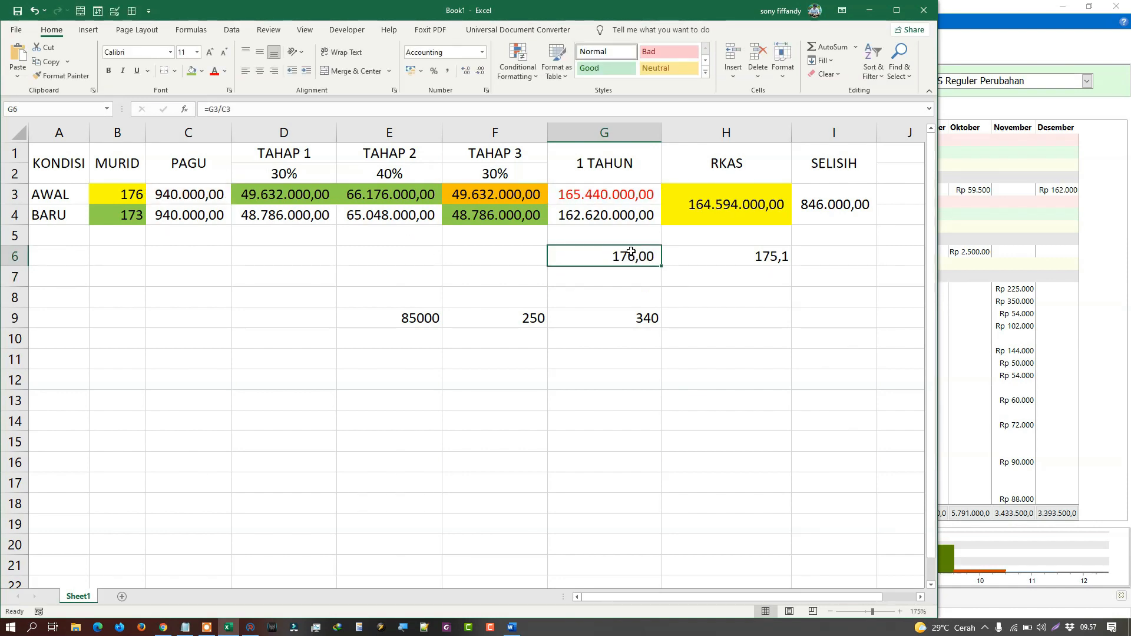
Divide the BARU row's yearly amount by its PAGU in cell G7 with =G4/C4 and compare it with the RKAS quotient.
left_click(626, 274)
type("=")
left_click(578, 215)
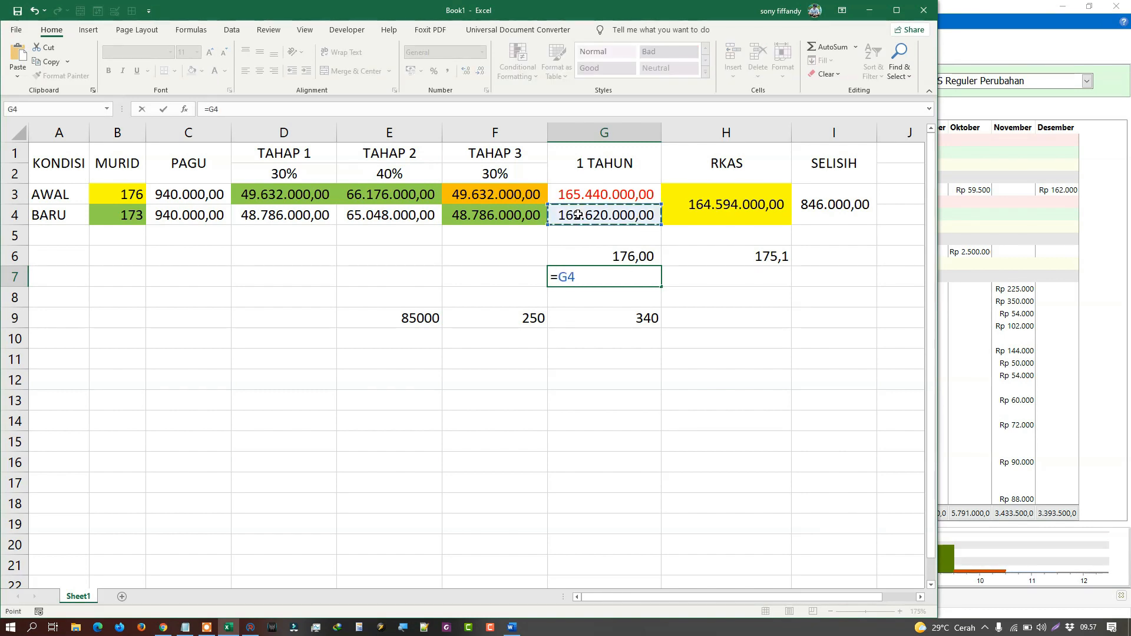
type("/")
left_click(227, 216)
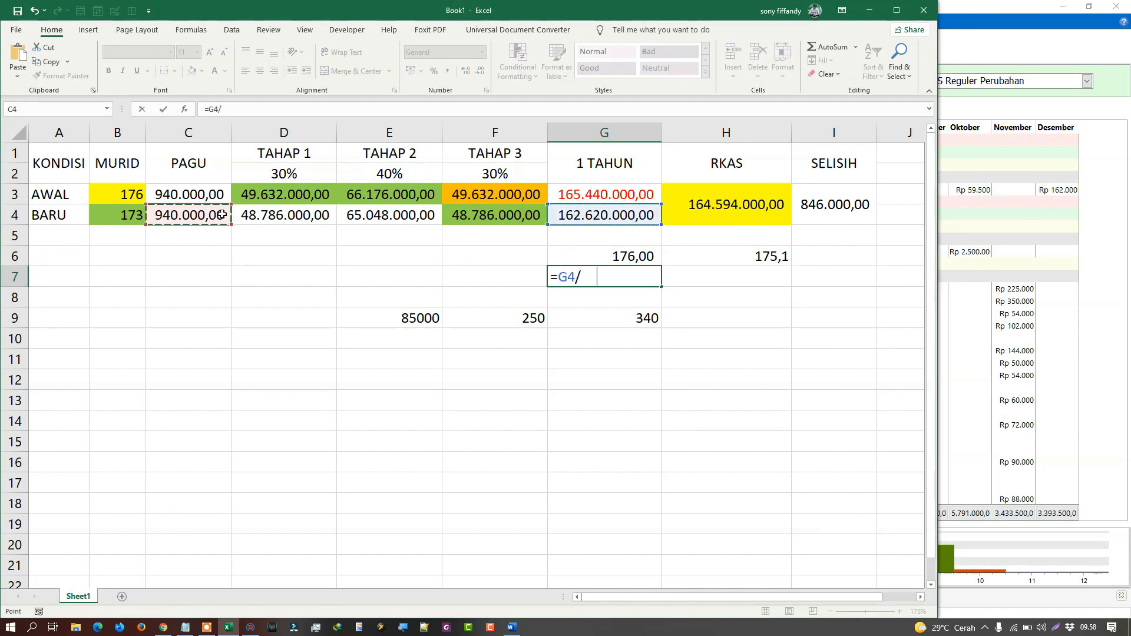
key("Return")
left_click(593, 277)
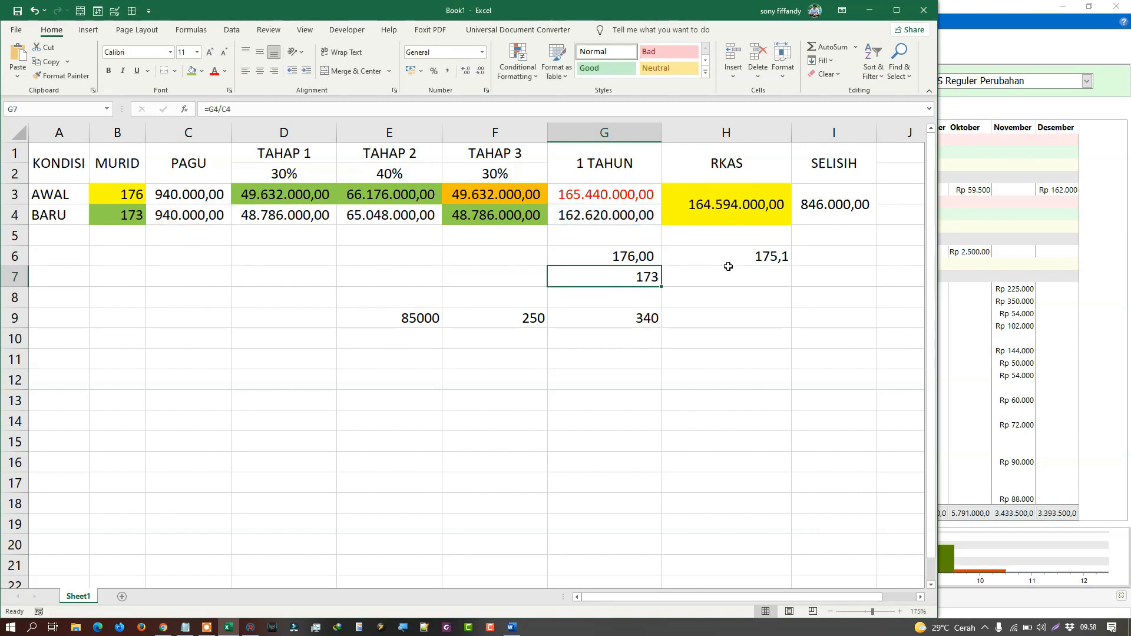
left_click(761, 258)
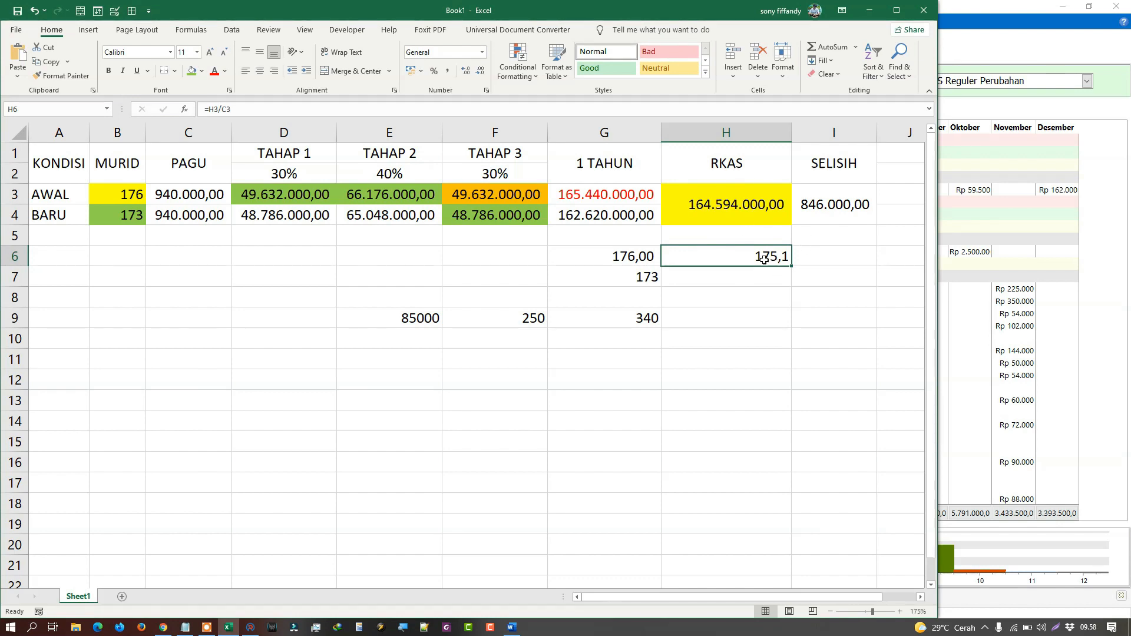
Return to ARKAS and review the office stationery items in Kertas Kerja for BOS Reguler Perubahan.
left_click(868, 12)
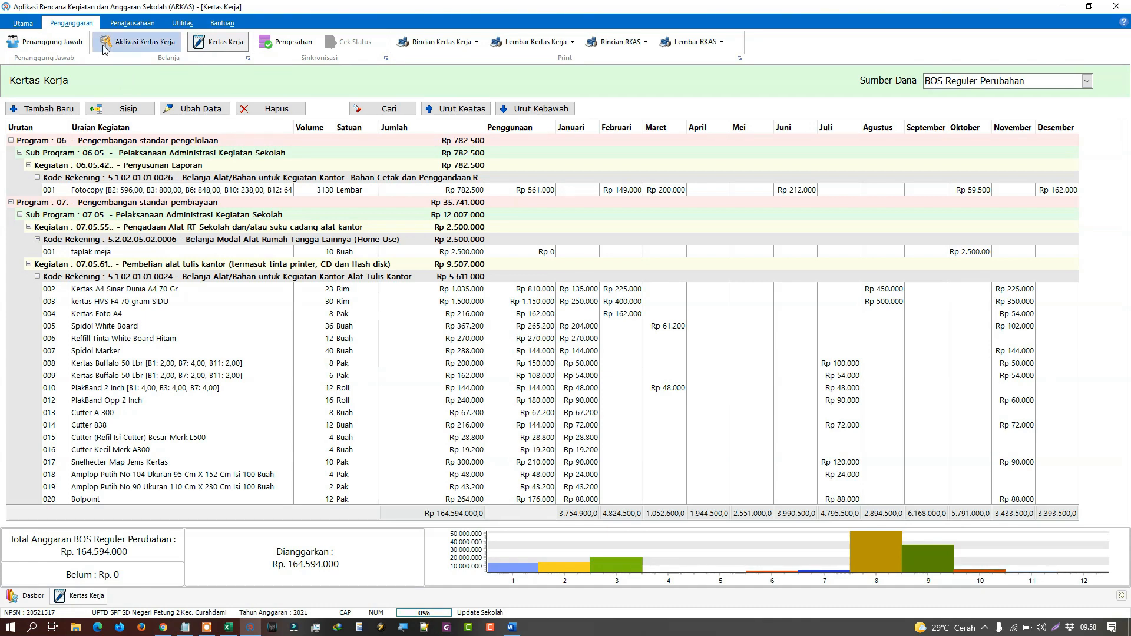
left_click(369, 387)
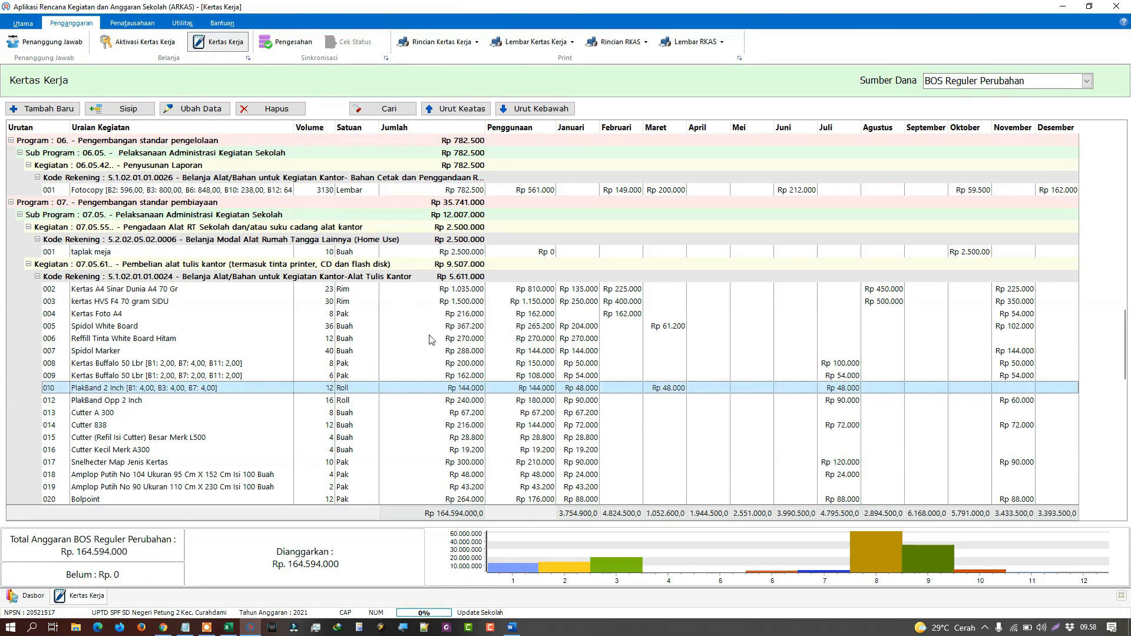
scroll(432, 339, "down", 2)
key("Up")
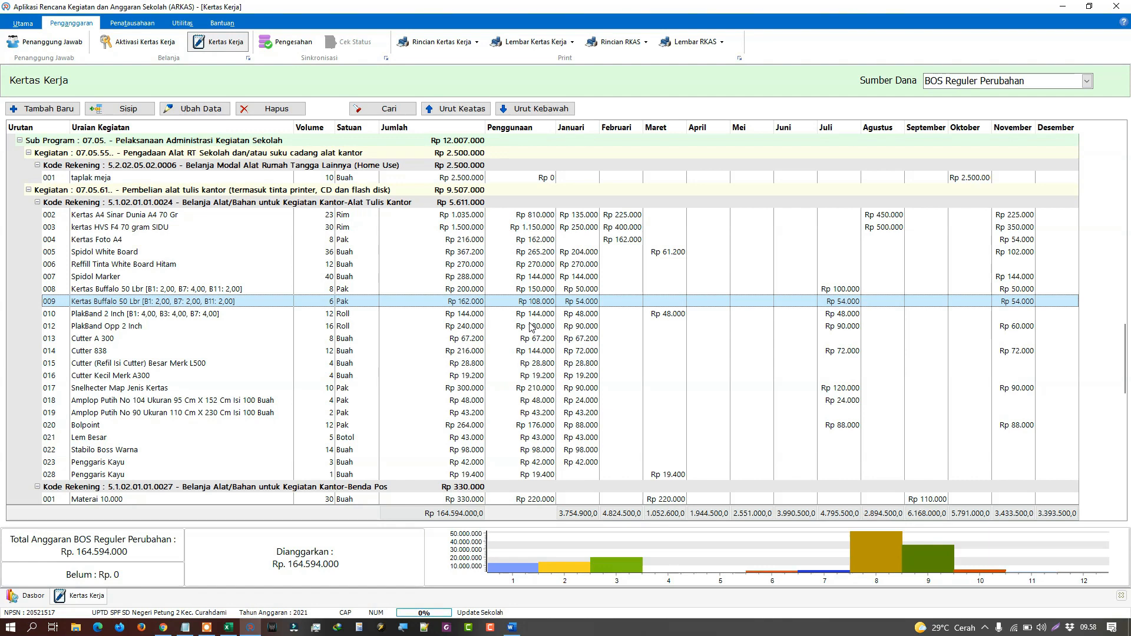